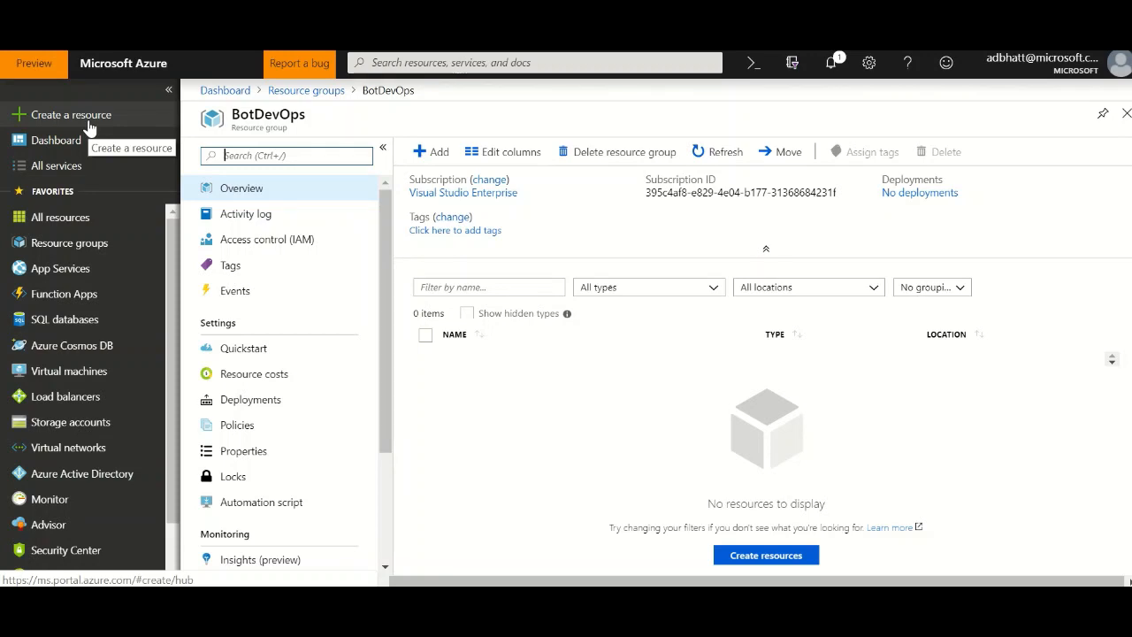
Start creating a new resource and search the Marketplace for "Bot"
{"action": "left_click", "coordinate": [89, 128]}
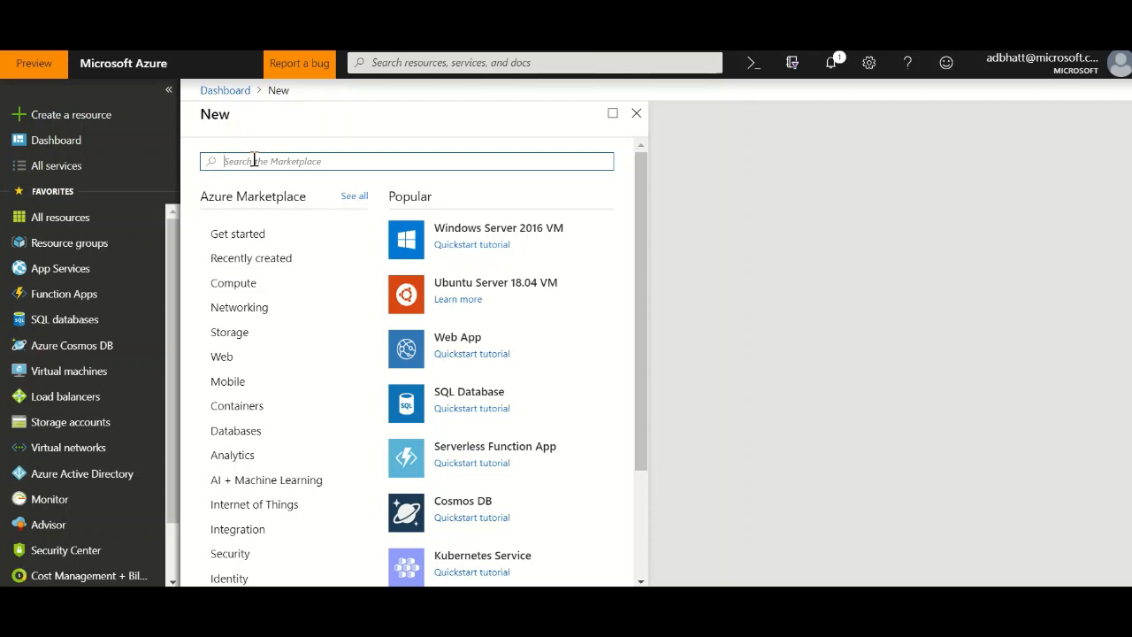
{"action": "scroll", "coordinate": [336, 311], "scroll_direction": "down", "scroll_amount": 1}
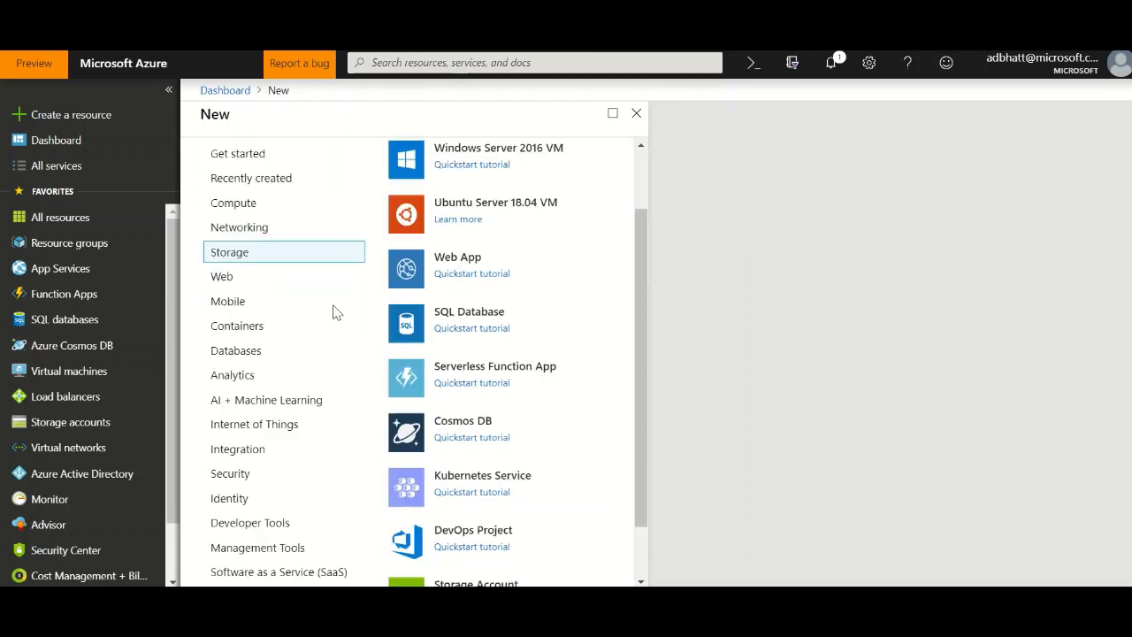
{"action": "scroll", "coordinate": [336, 312], "scroll_direction": "down", "scroll_amount": 1}
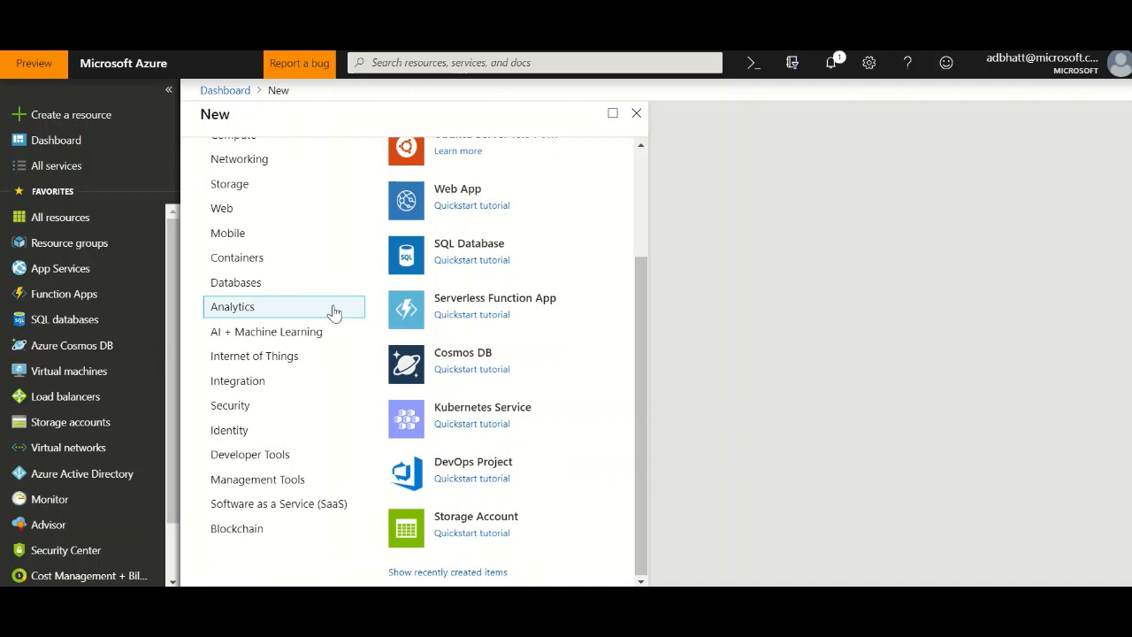
{"action": "scroll", "coordinate": [331, 311], "scroll_direction": "up", "scroll_amount": 1}
{"action": "scroll", "coordinate": [328, 311], "scroll_direction": "down", "scroll_amount": 1}
{"action": "scroll", "coordinate": [328, 311], "scroll_direction": "up", "scroll_amount": 2}
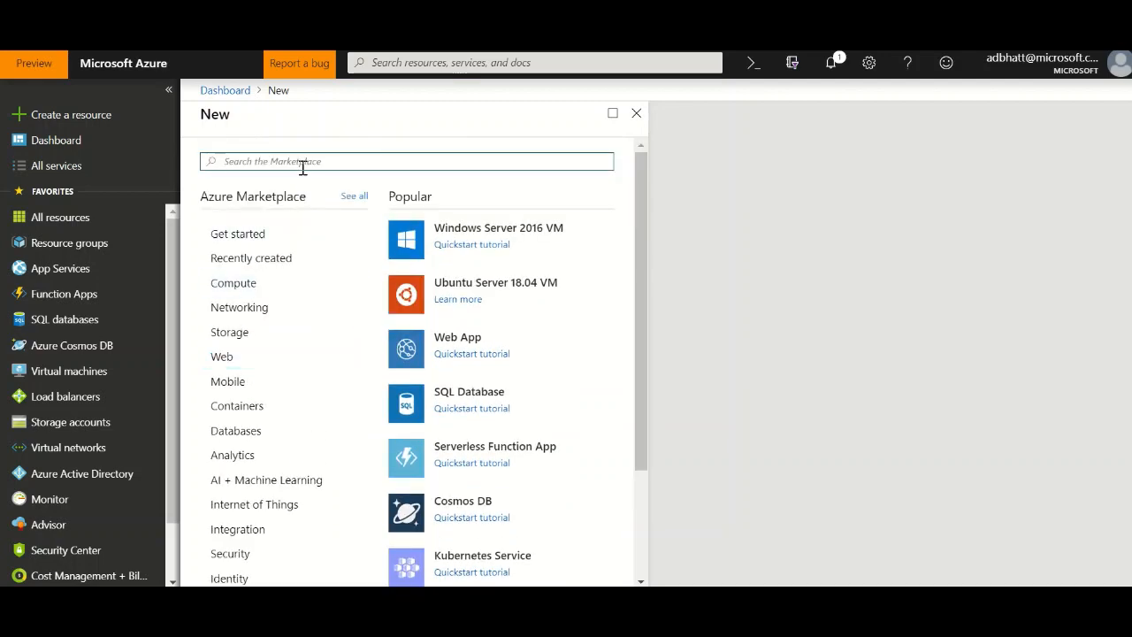
{"action": "type", "text": "Bp"}
{"action": "type", "text": "ot"}
{"action": "key", "text": "BackSpace"}
{"action": "key", "text": "BackSpace"}
{"action": "key", "text": "BackSpace"}
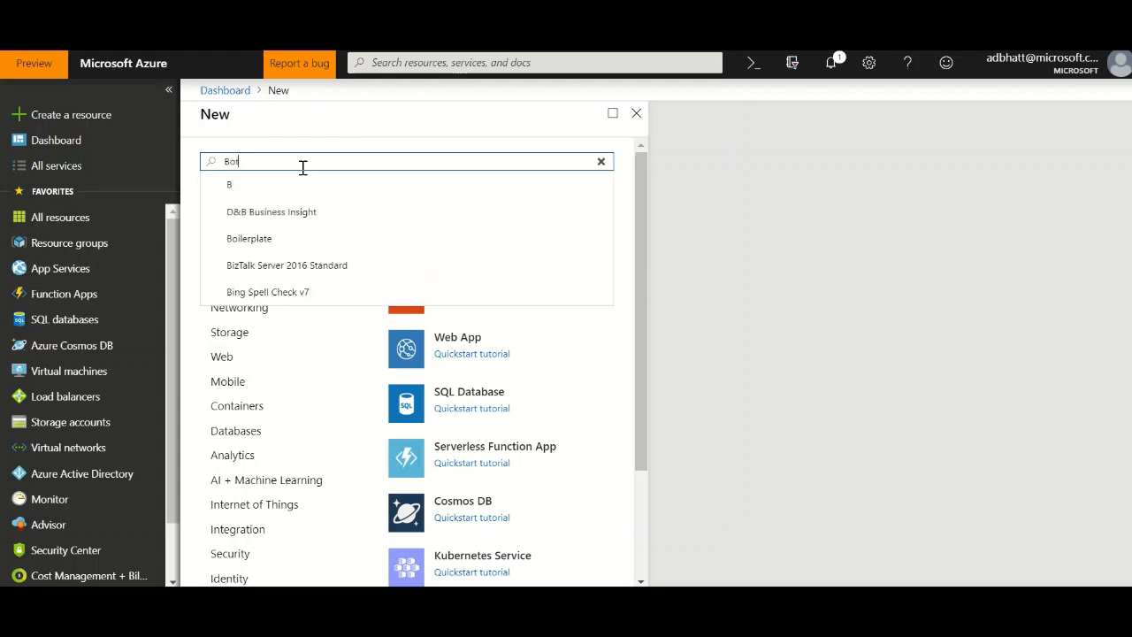
{"action": "left_click", "coordinate": [293, 185]}
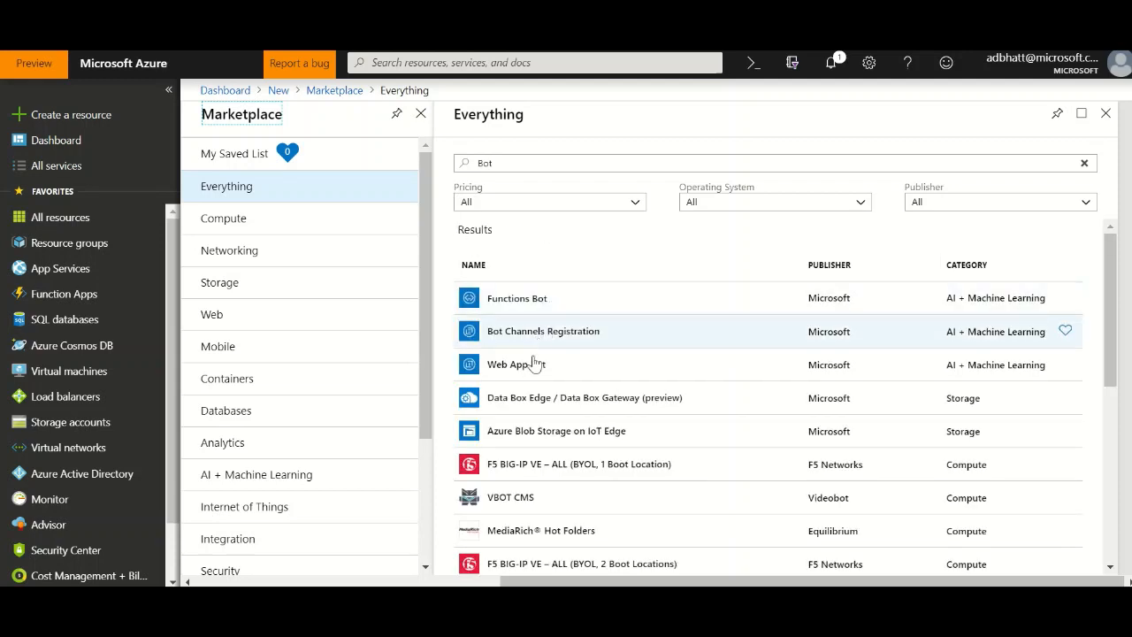
Begin creating a Web App Bot named devopsBot123 under the Visual Studio Enterprise subscription
{"action": "left_click", "coordinate": [532, 376]}
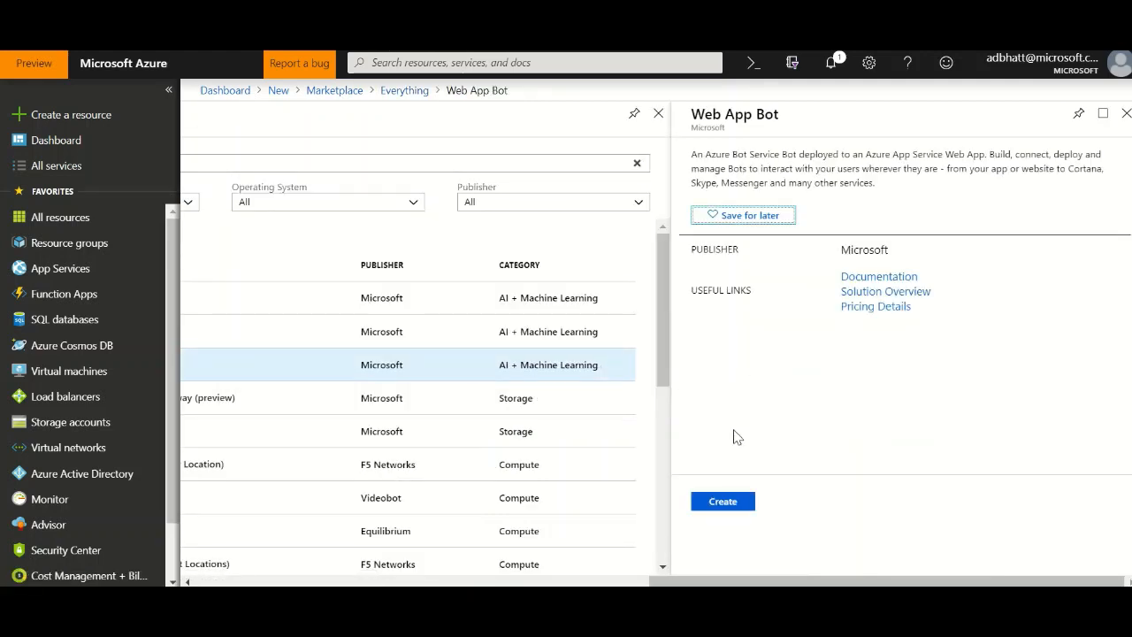
{"action": "left_click", "coordinate": [733, 509]}
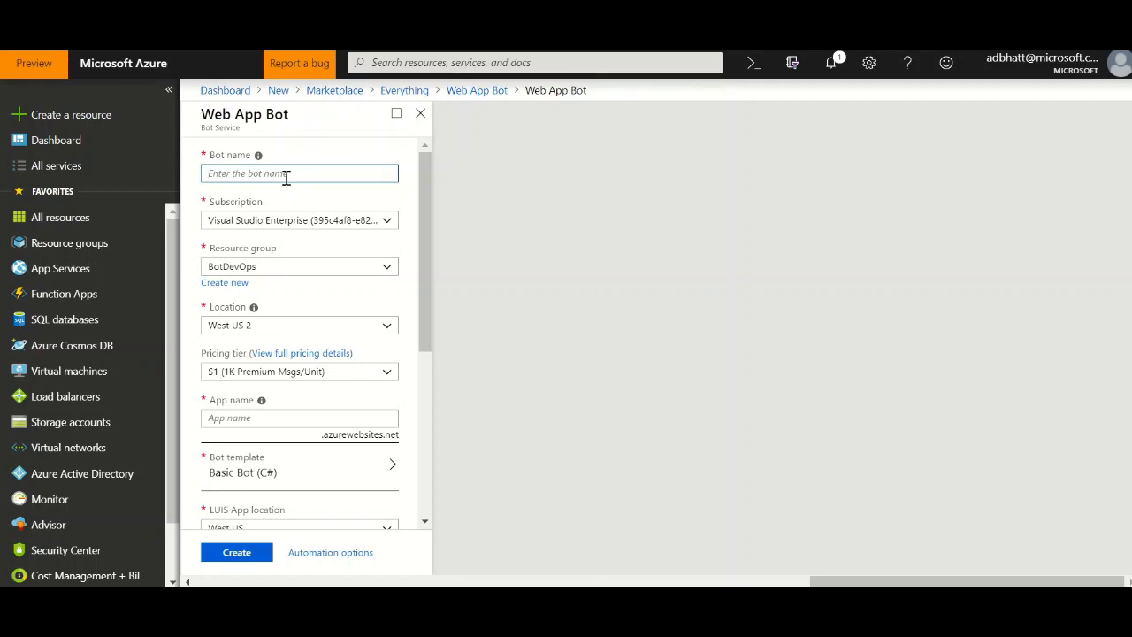
{"action": "type", "text": "devopsBot"}
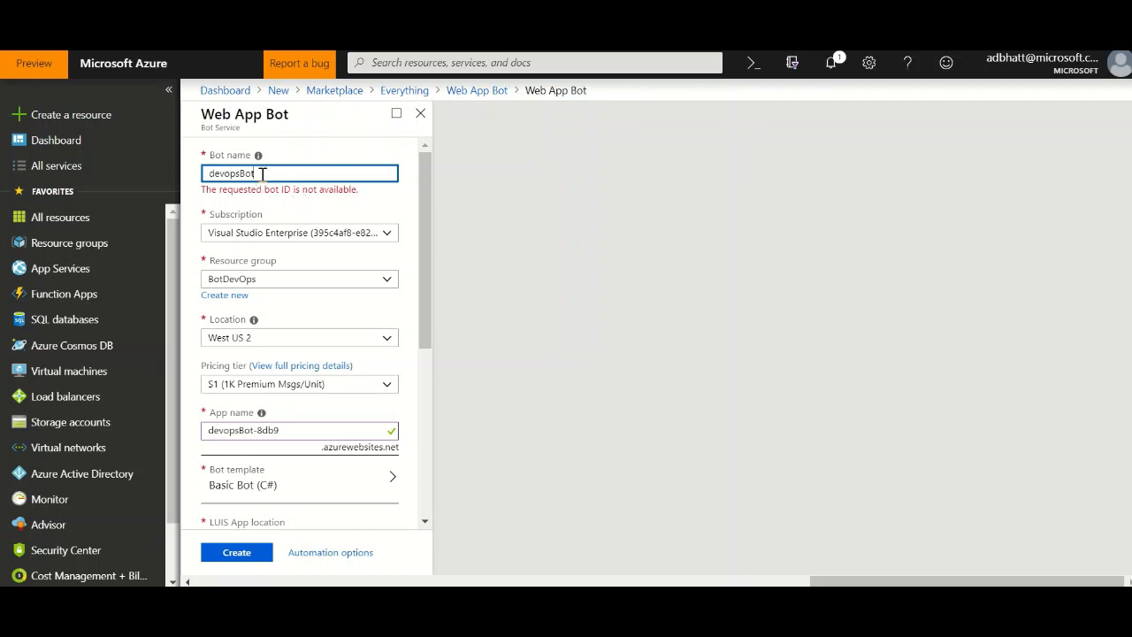
{"action": "type", "text": "123"}
{"action": "left_click", "coordinate": [319, 221]}
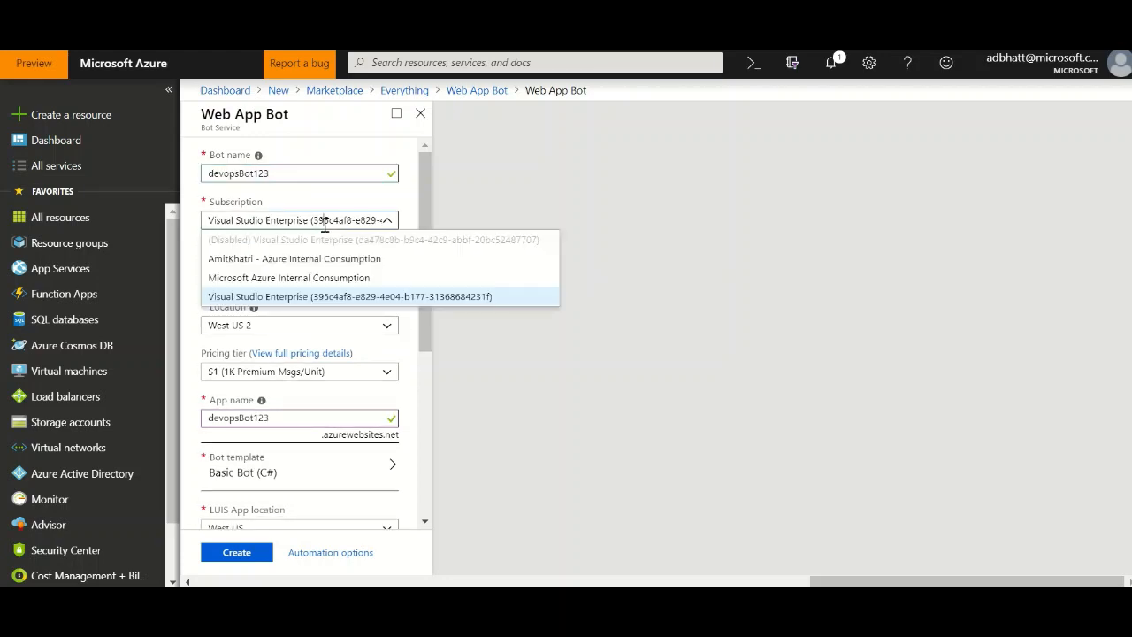
{"action": "left_click", "coordinate": [316, 298]}
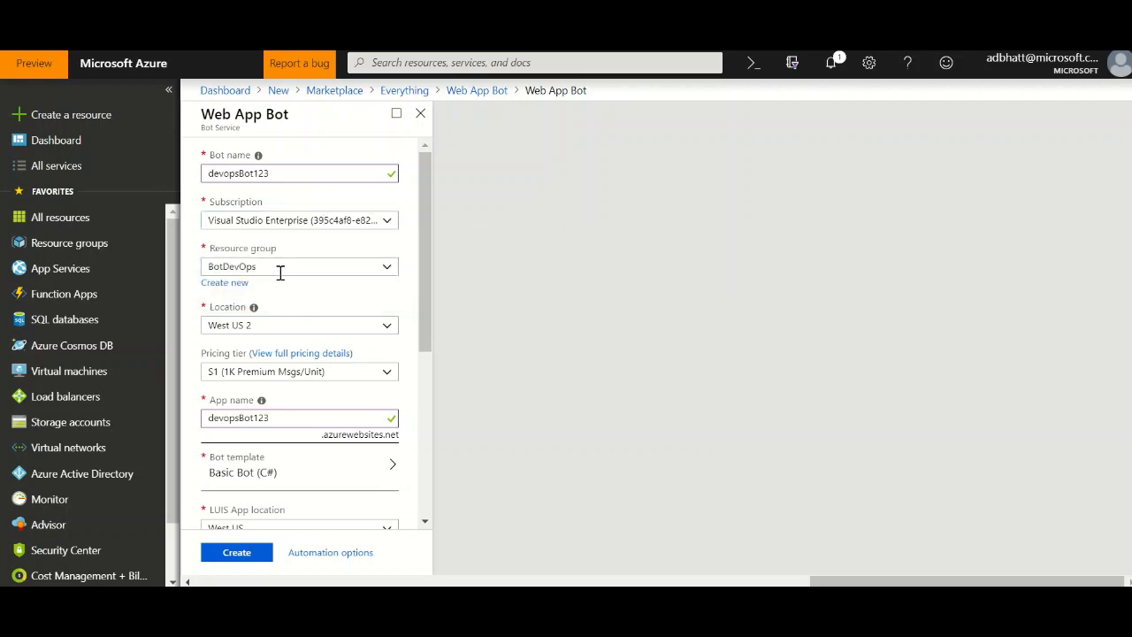
Create a new app service plan for the bot with its location set to West US 2
{"action": "scroll", "coordinate": [266, 267], "scroll_direction": "down", "scroll_amount": 1}
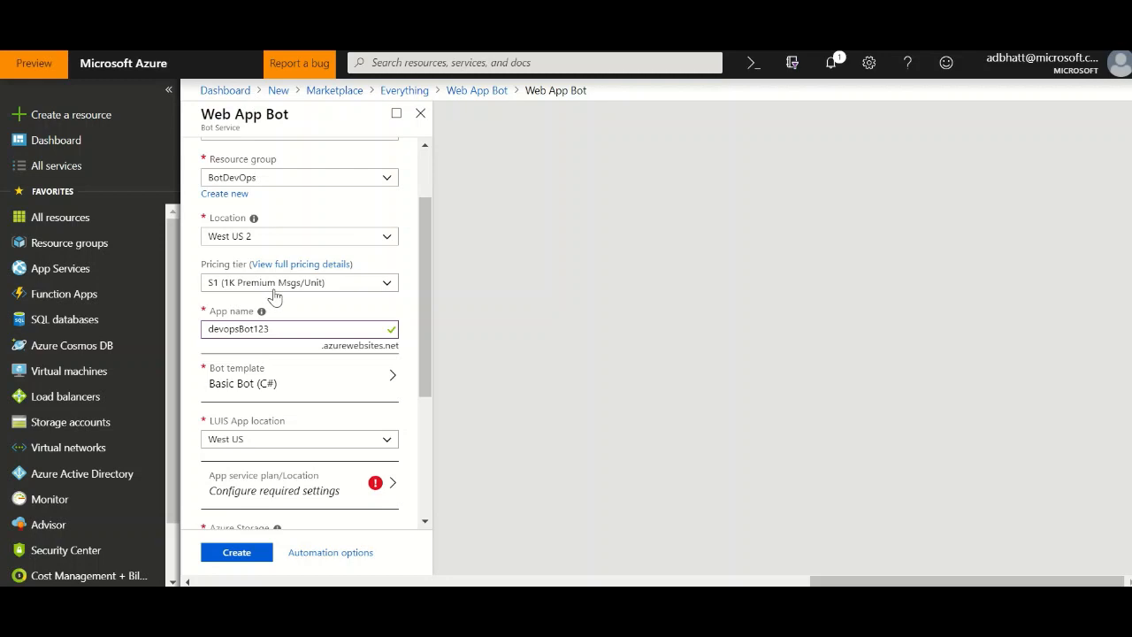
{"action": "scroll", "coordinate": [274, 295], "scroll_direction": "down", "scroll_amount": 1}
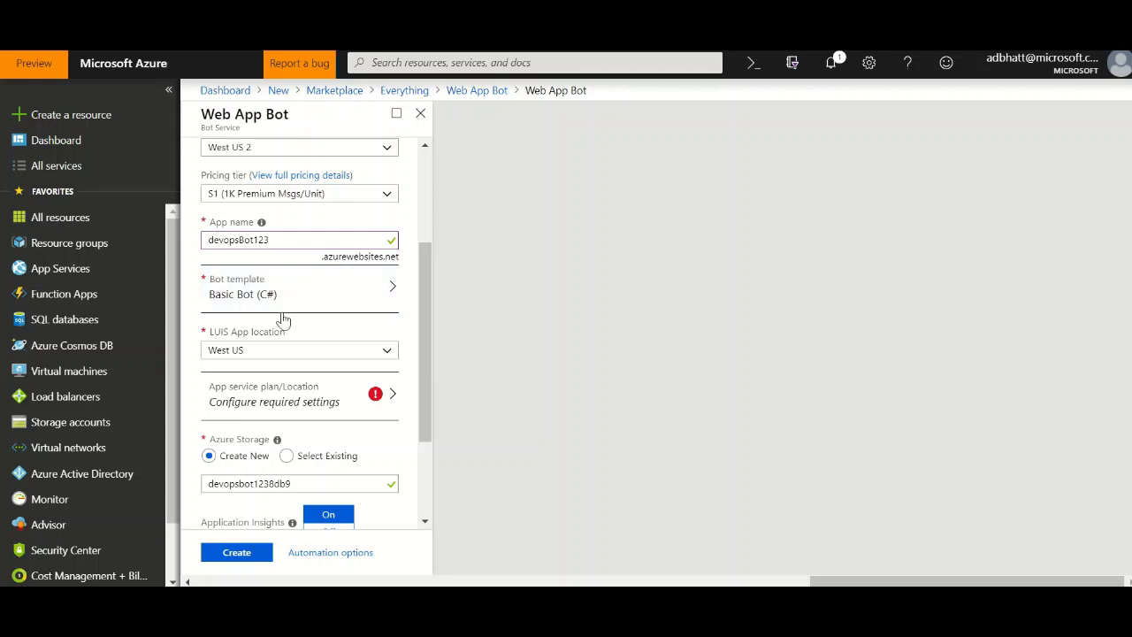
{"action": "left_click", "coordinate": [323, 395]}
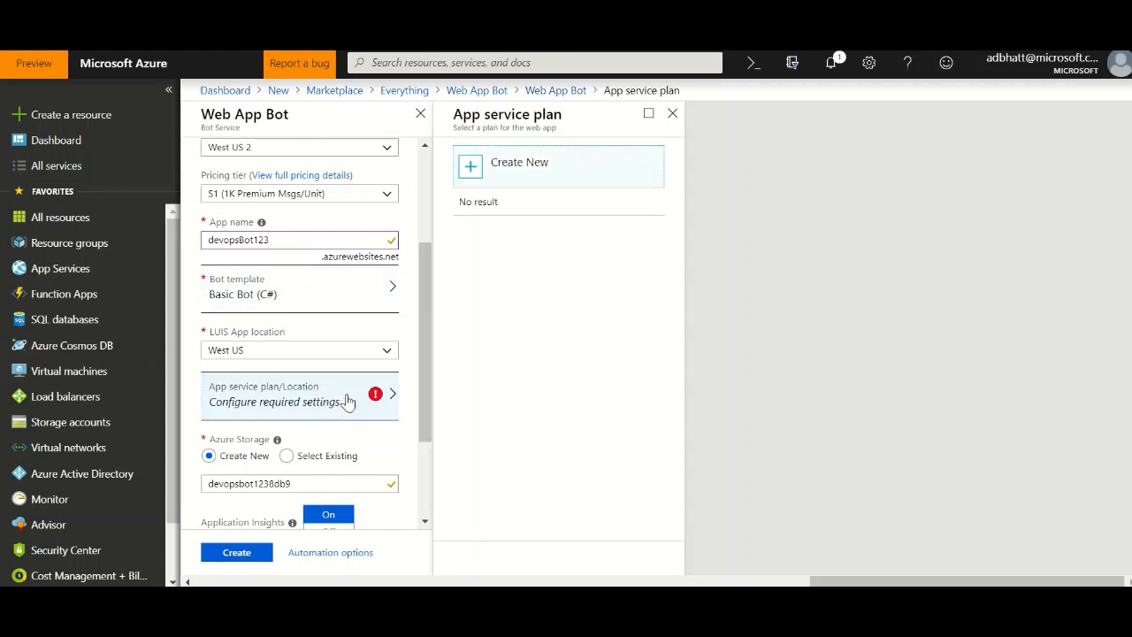
{"action": "left_click", "coordinate": [472, 172]}
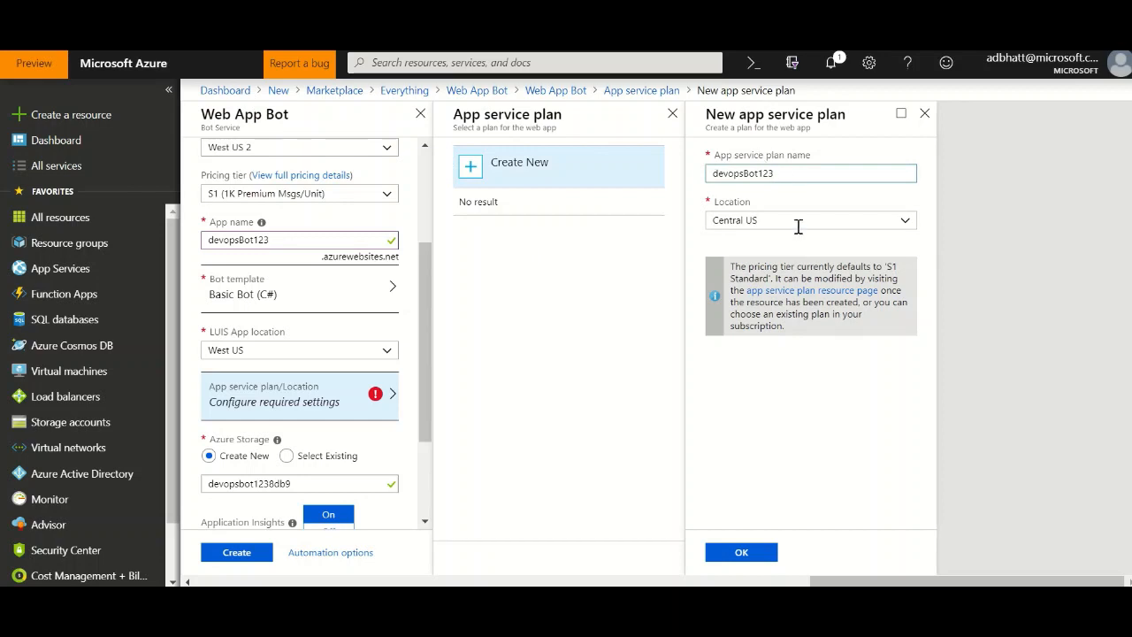
{"action": "left_click", "coordinate": [796, 223]}
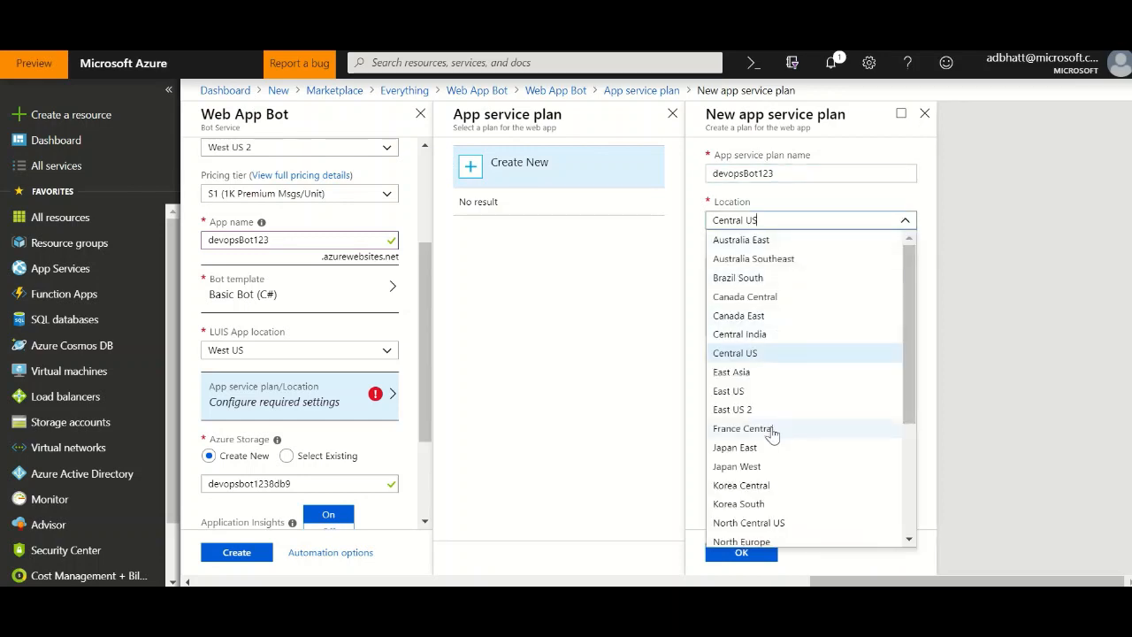
{"action": "scroll", "coordinate": [752, 398], "scroll_direction": "down", "scroll_amount": 2}
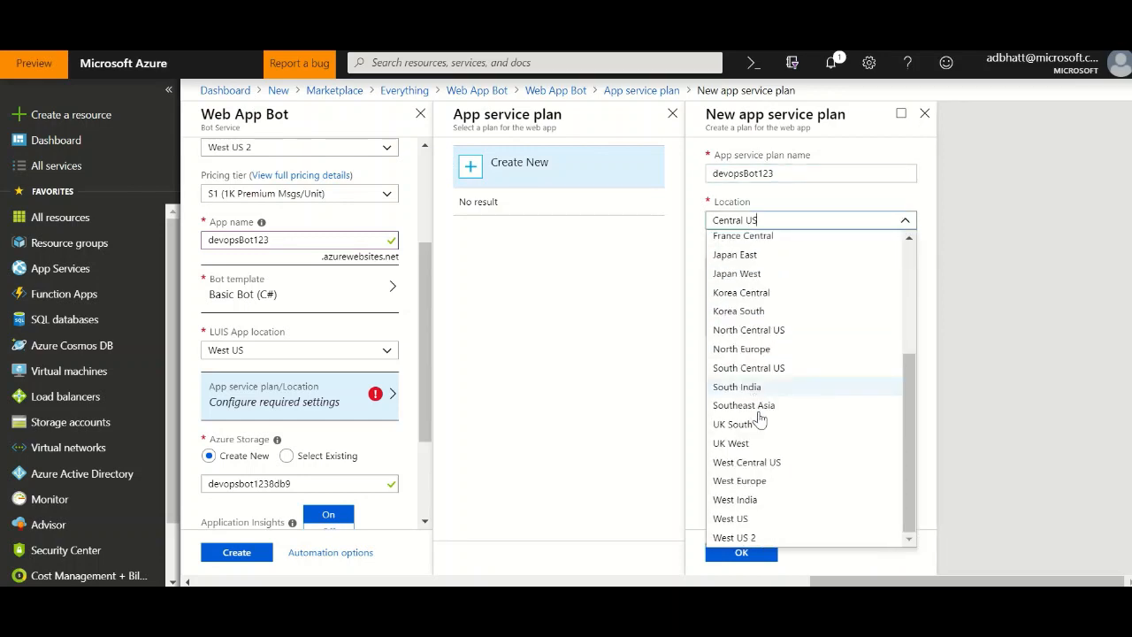
{"action": "left_click", "coordinate": [741, 537]}
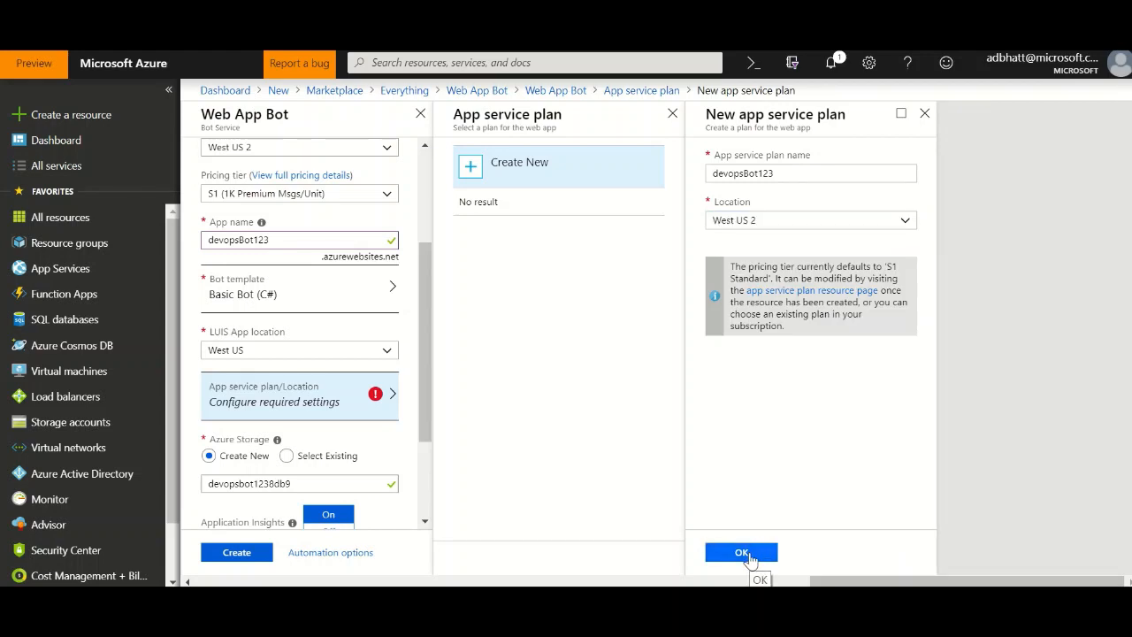
{"action": "left_click", "coordinate": [746, 554]}
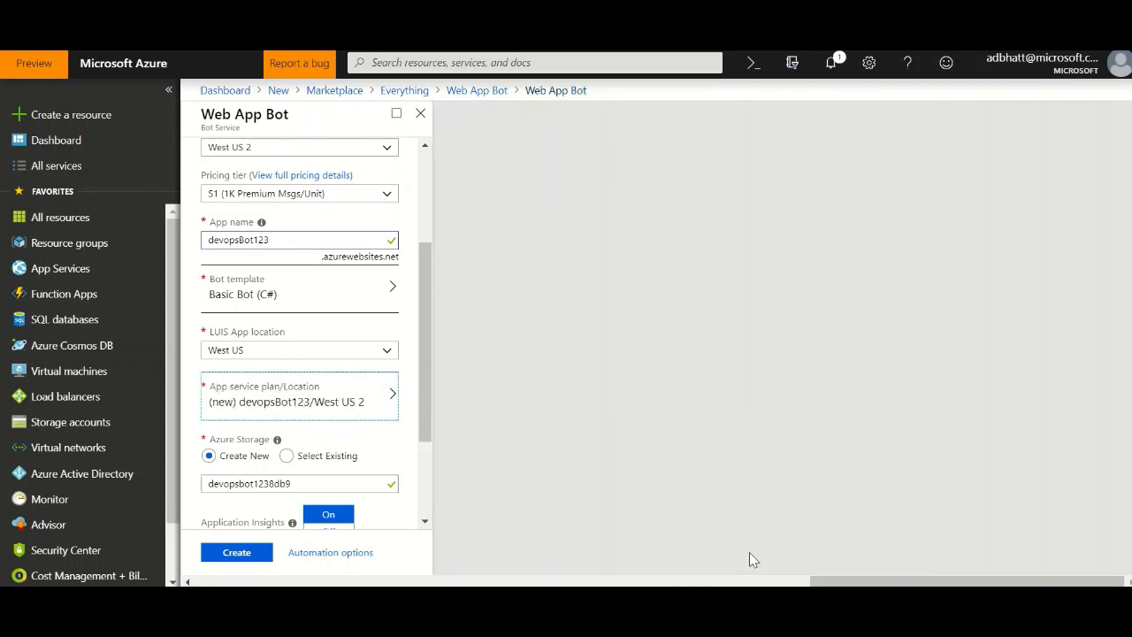
Set the bot's Application Insights location to West US 2
{"action": "scroll", "coordinate": [255, 478], "scroll_direction": "down", "scroll_amount": 1}
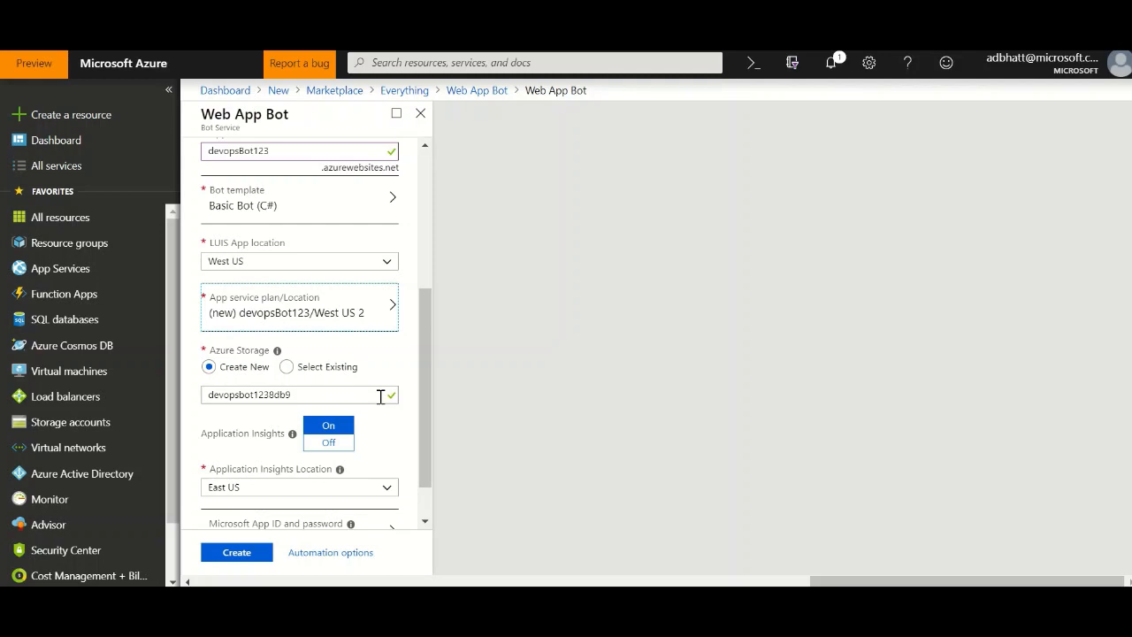
{"action": "scroll", "coordinate": [287, 438], "scroll_direction": "down", "scroll_amount": 1}
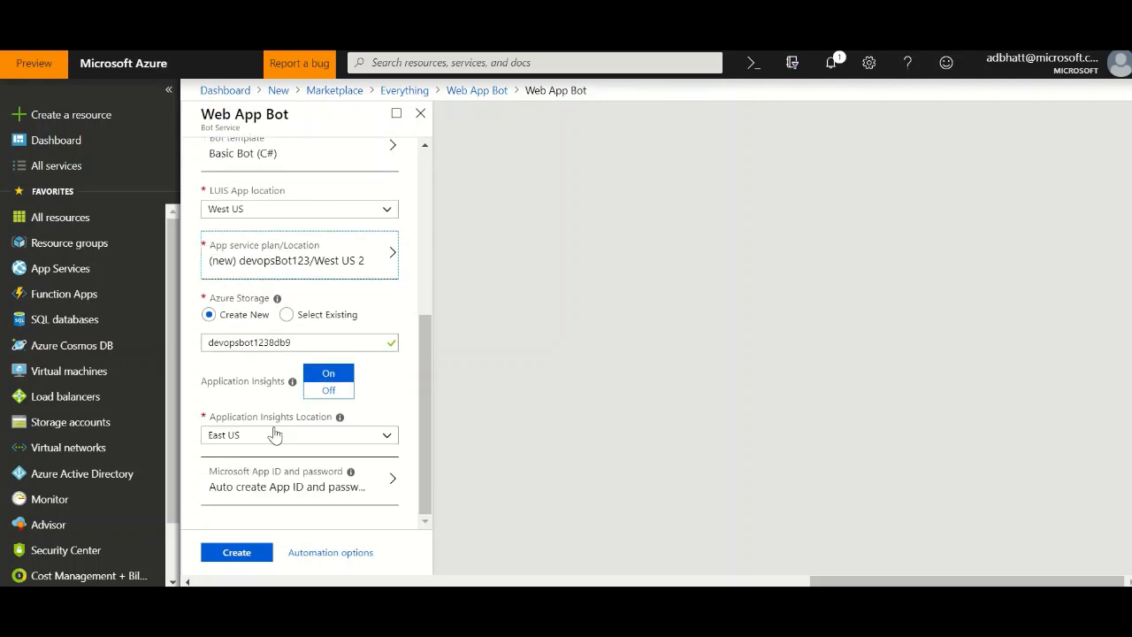
{"action": "left_click", "coordinate": [287, 438]}
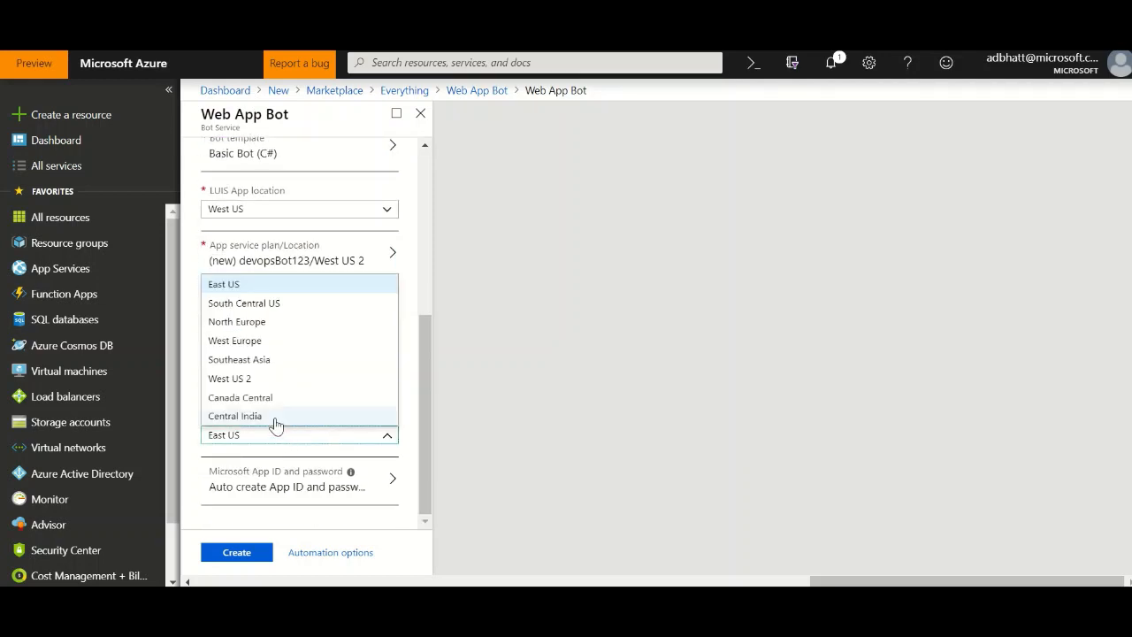
{"action": "key", "text": "Escape"}
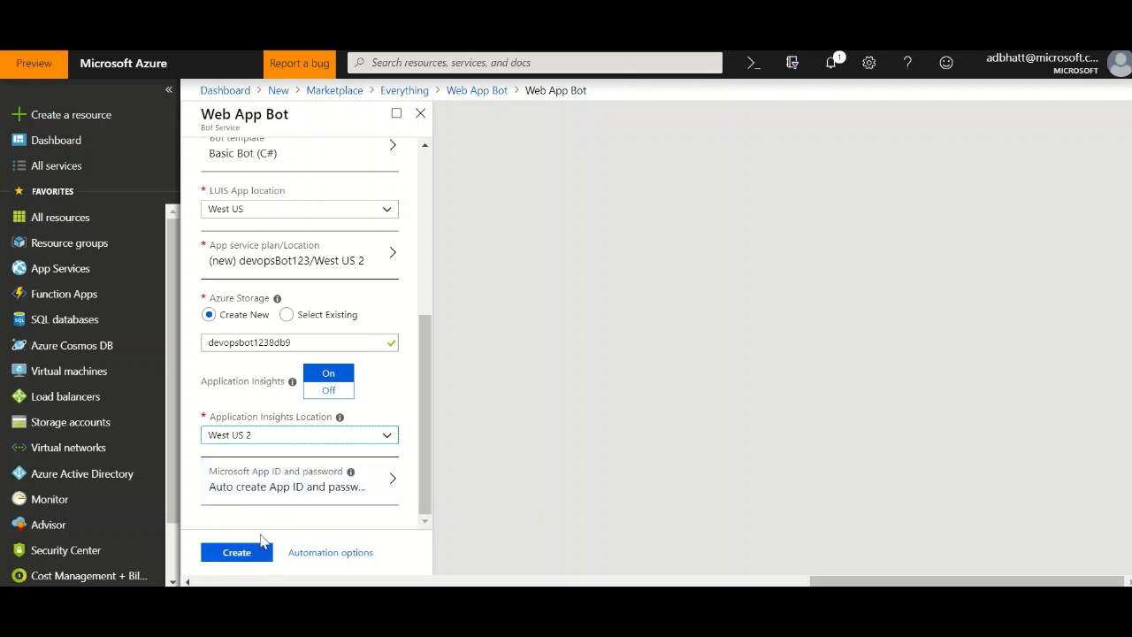
Submit the Web App Bot for creation, keeping the automatic creation of its Microsoft App ID and password
{"action": "left_click", "coordinate": [341, 500]}
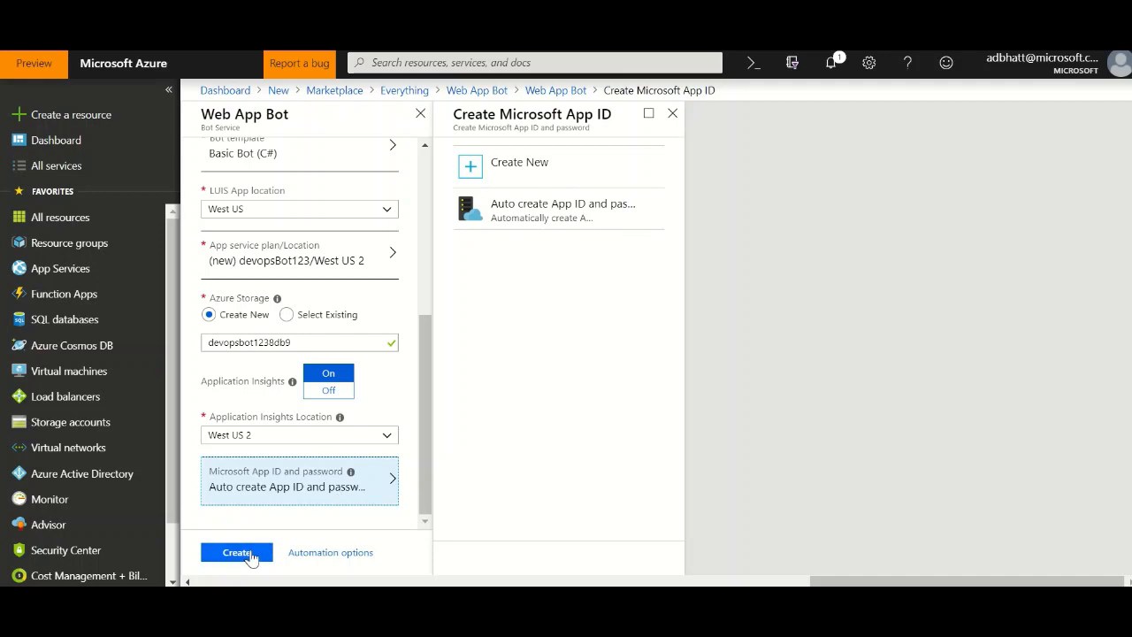
{"action": "left_click", "coordinate": [237, 553]}
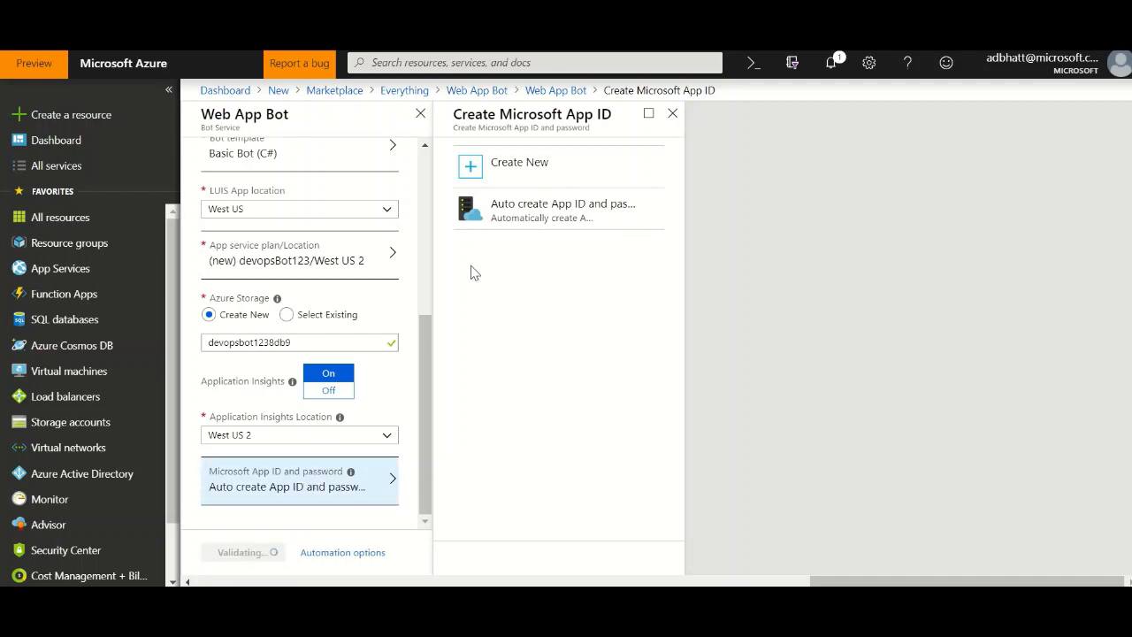
{"action": "left_click", "coordinate": [673, 113]}
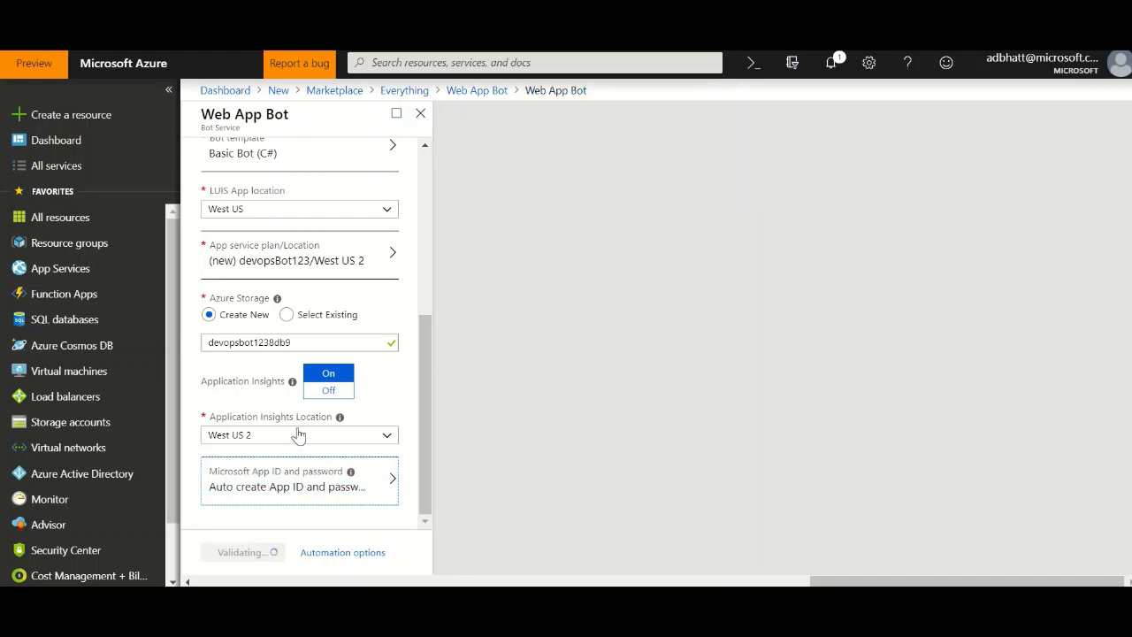
{"action": "scroll", "coordinate": [301, 434], "scroll_direction": "up", "scroll_amount": 1}
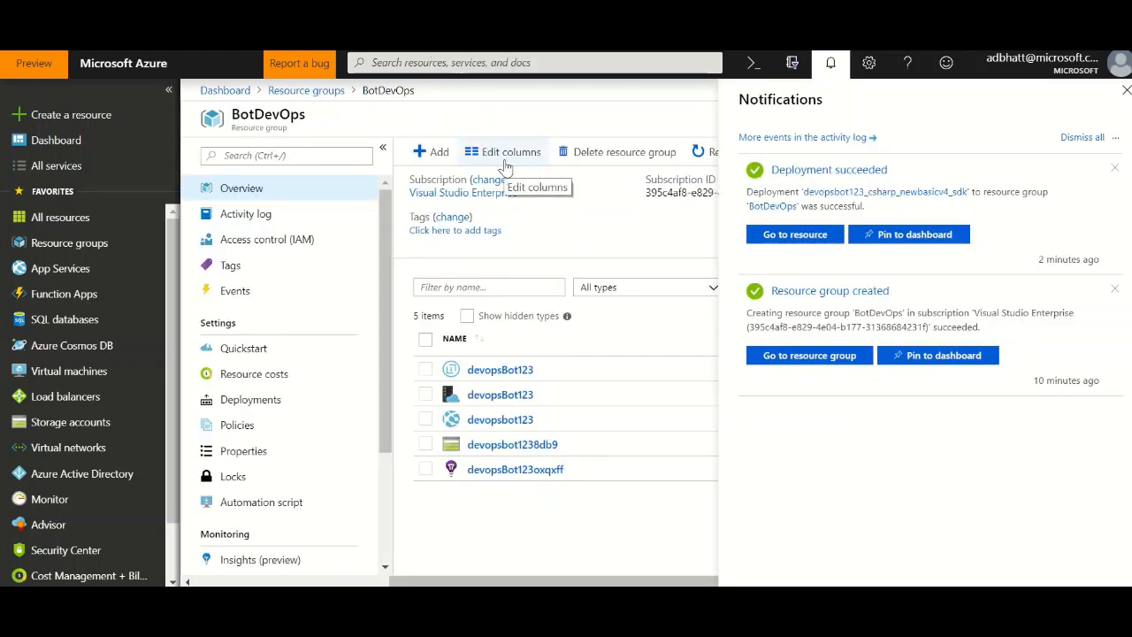
Dismiss the notifications, open the devopsBot123 Web App Bot from the BotDevOps resource group, and review its overview resources
{"action": "left_click", "coordinate": [830, 63]}
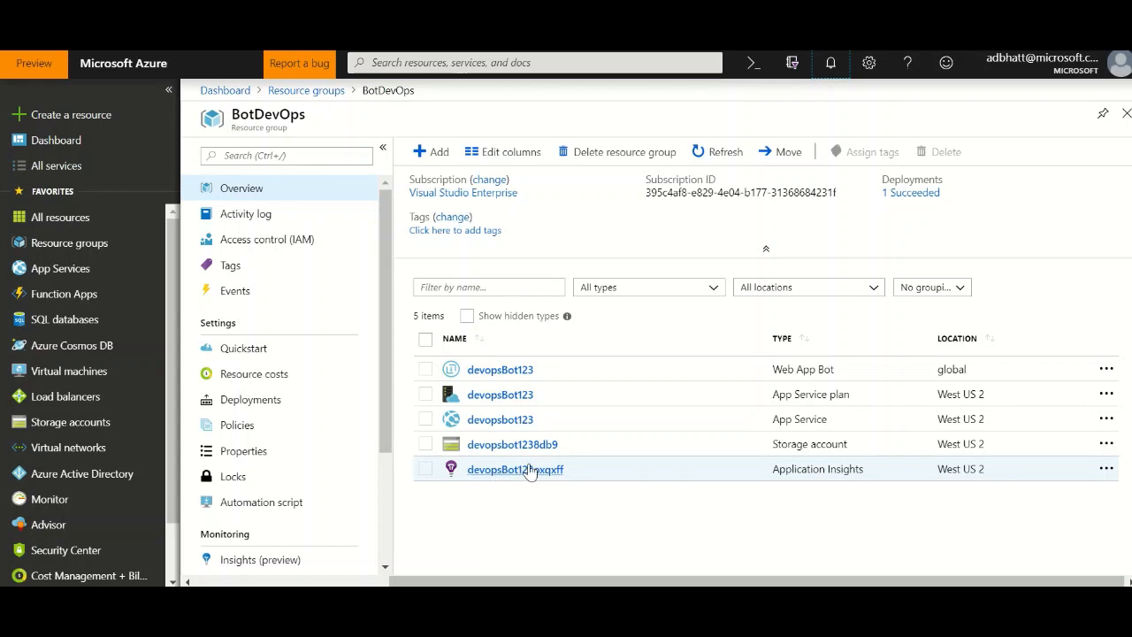
{"action": "left_click", "coordinate": [505, 376]}
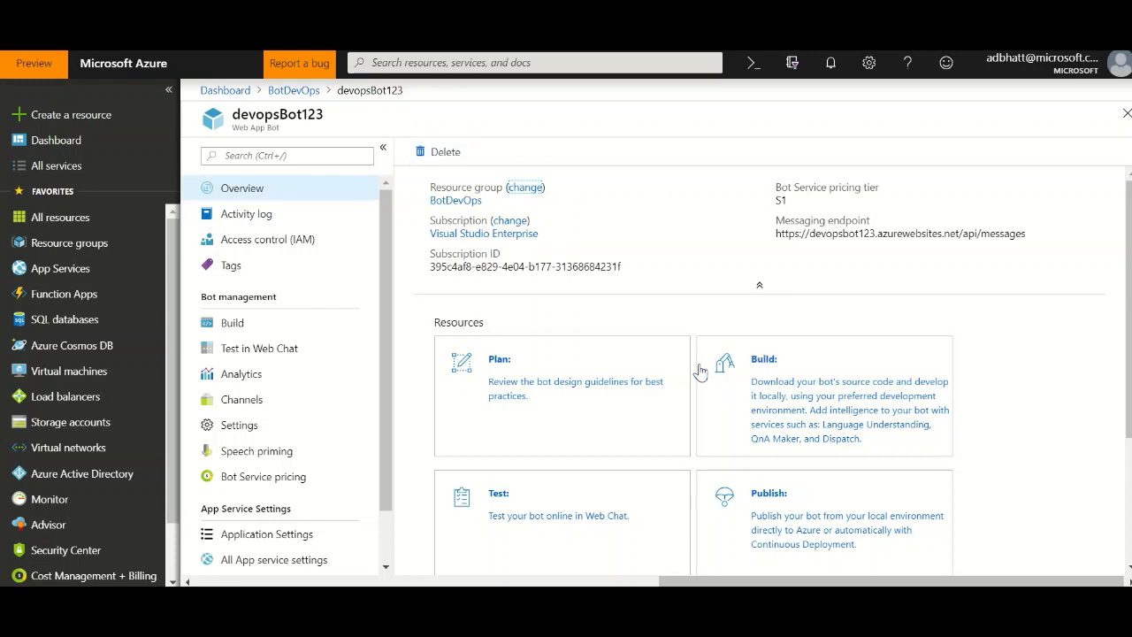
{"action": "scroll", "coordinate": [660, 364], "scroll_direction": "down", "scroll_amount": 2}
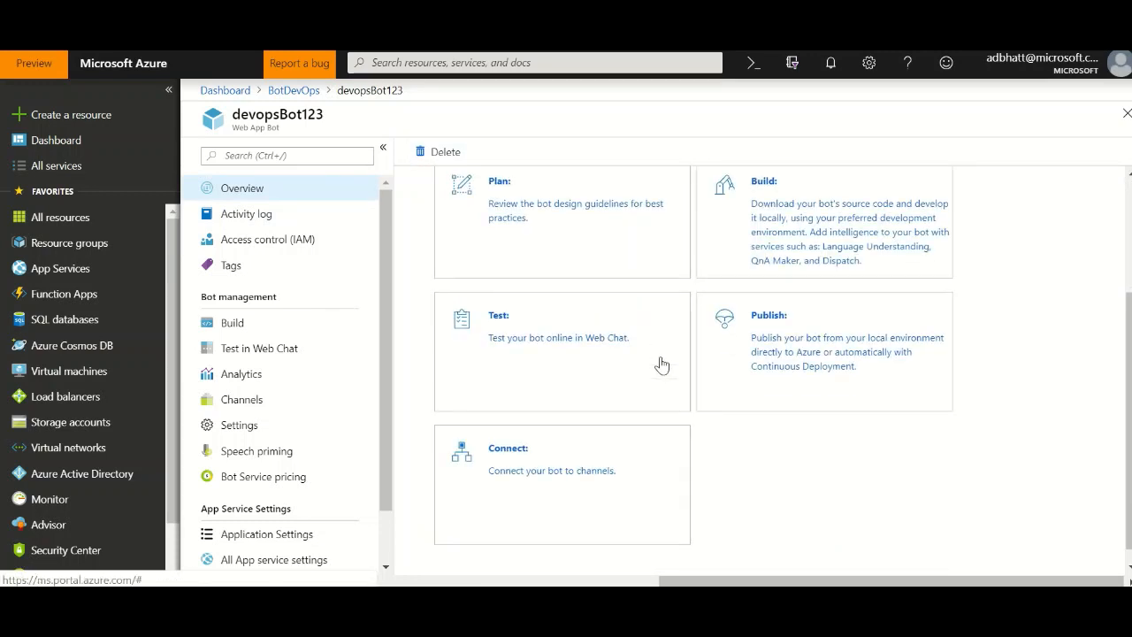
{"action": "scroll", "coordinate": [654, 361], "scroll_direction": "up", "scroll_amount": 1}
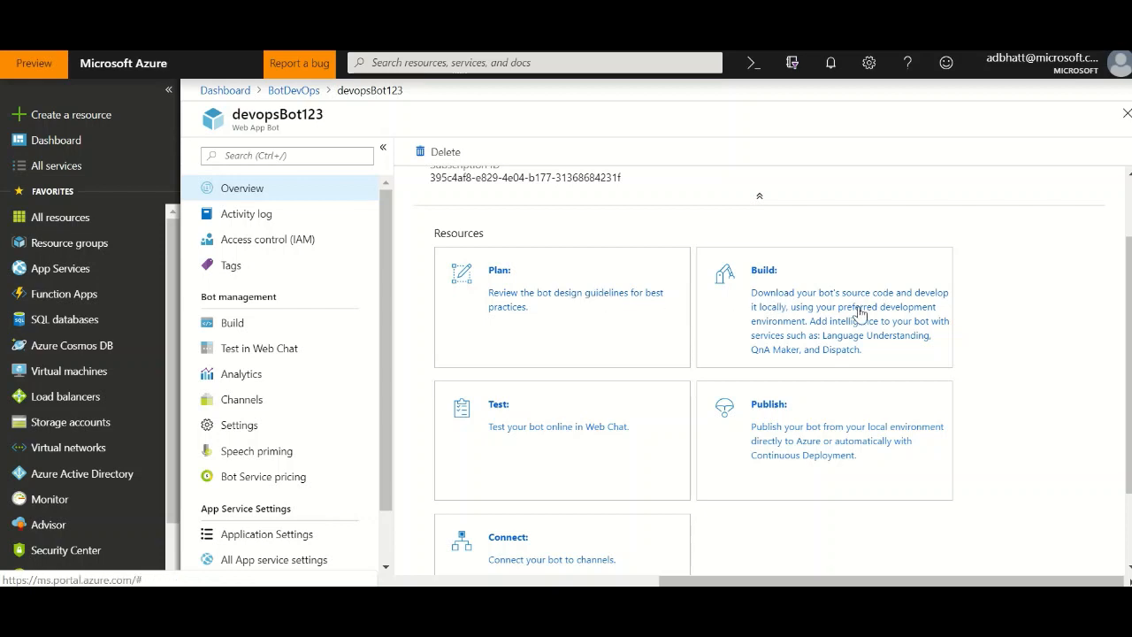
{"action": "scroll", "coordinate": [814, 434], "scroll_direction": "down", "scroll_amount": 2}
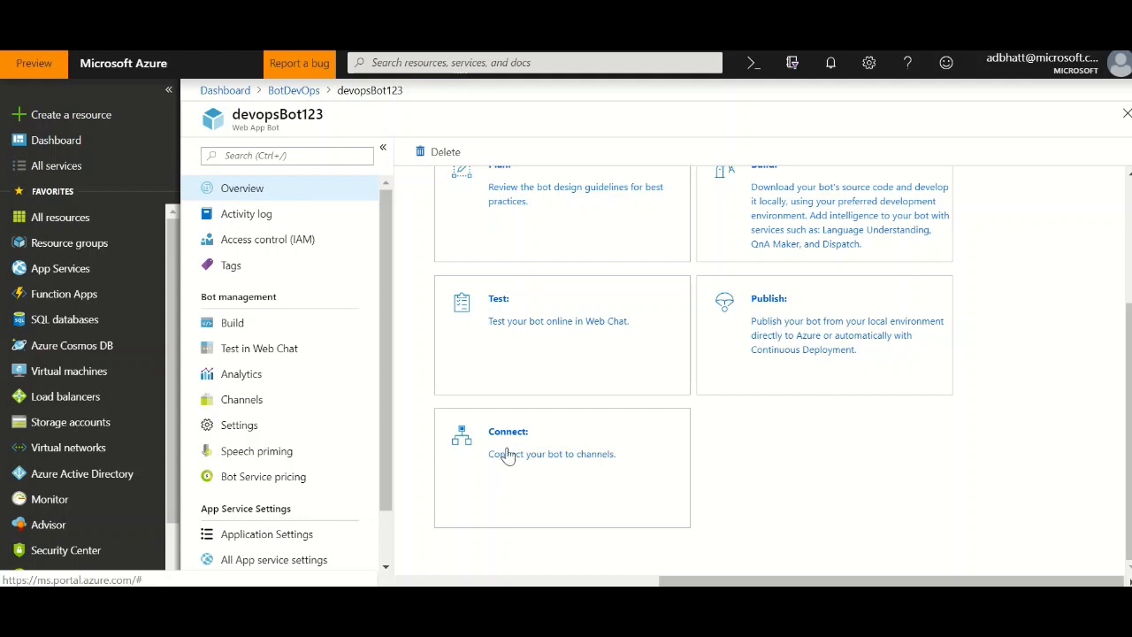
Open the bot's channel connections and review the connected, featured and additional channels
{"action": "left_click", "coordinate": [579, 469]}
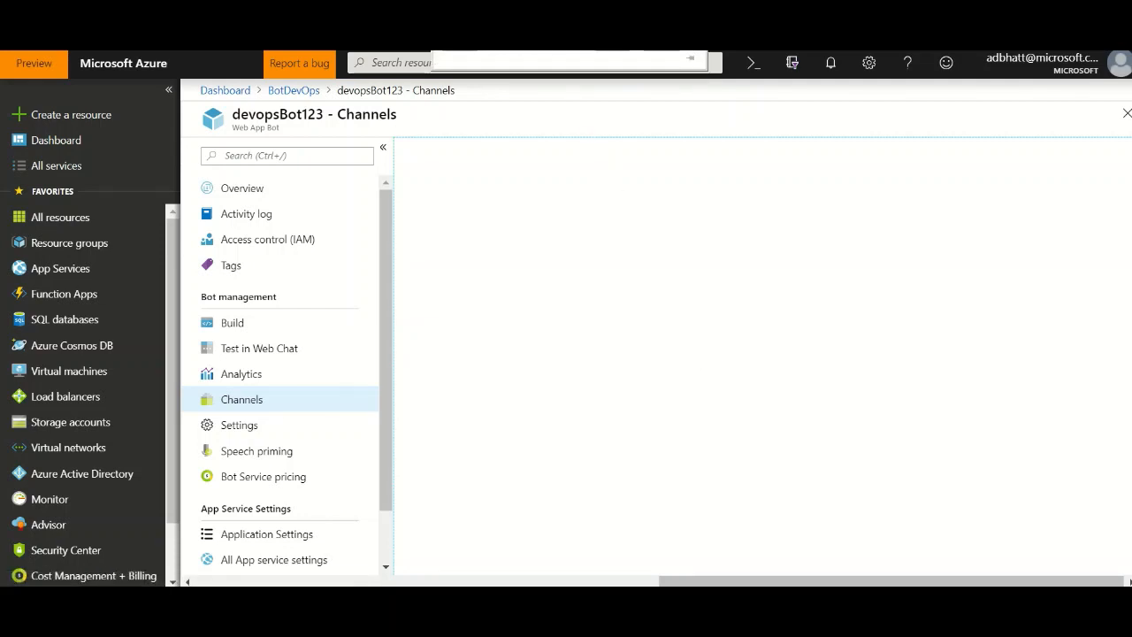
{"action": "scroll", "coordinate": [689, 213], "scroll_direction": "down", "scroll_amount": 1}
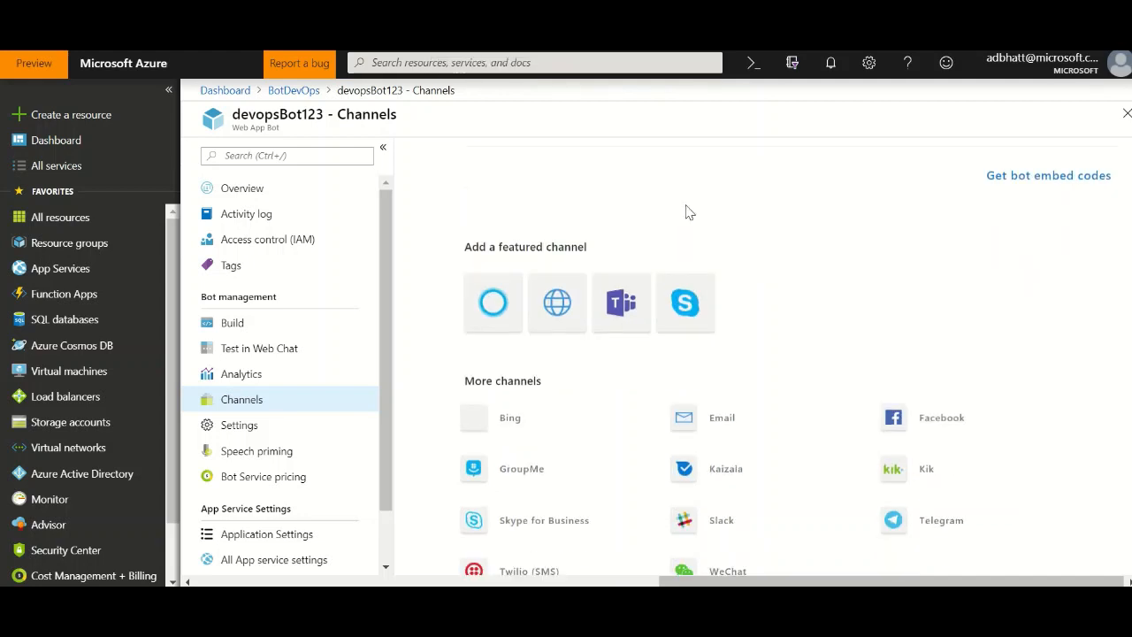
{"action": "scroll", "coordinate": [689, 213], "scroll_direction": "down", "scroll_amount": 1}
{"action": "scroll", "coordinate": [703, 222], "scroll_direction": "up", "scroll_amount": 3}
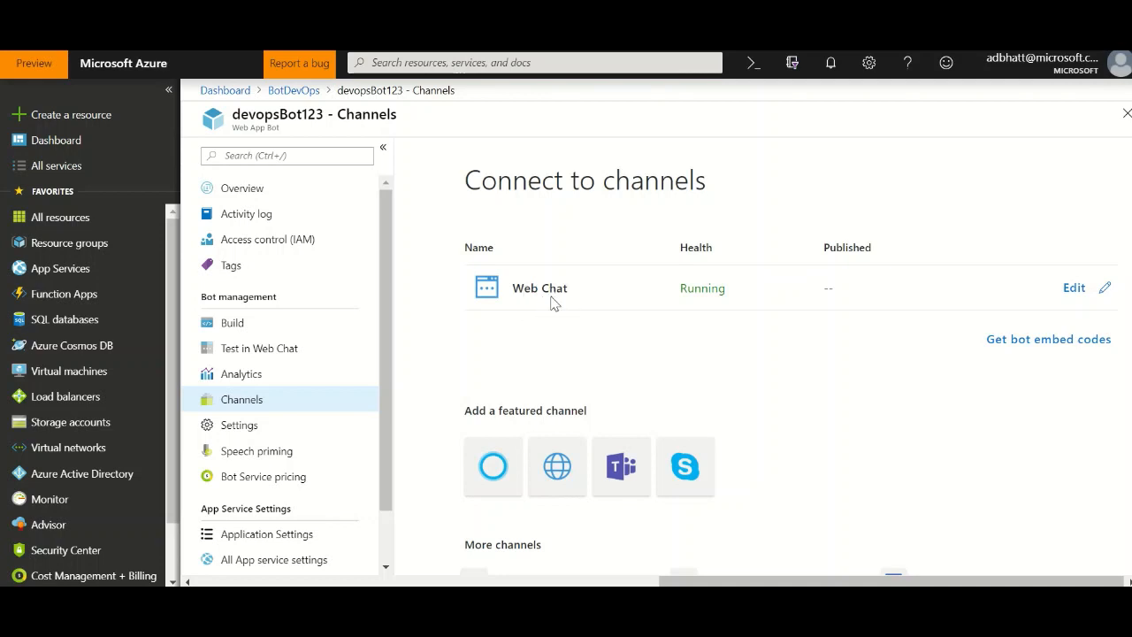
Look over the featured channels, including Microsoft Teams, and the additional channels available to connect to the bot
{"action": "scroll", "coordinate": [409, 317], "scroll_direction": "down", "scroll_amount": 1}
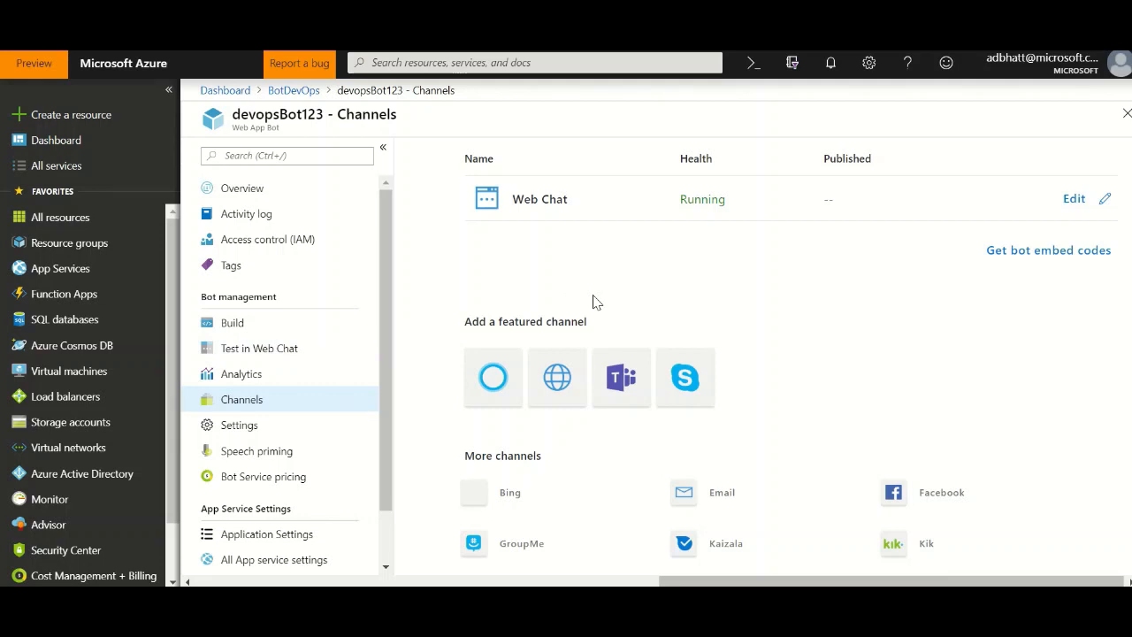
{"action": "scroll", "coordinate": [594, 303], "scroll_direction": "down", "scroll_amount": 1}
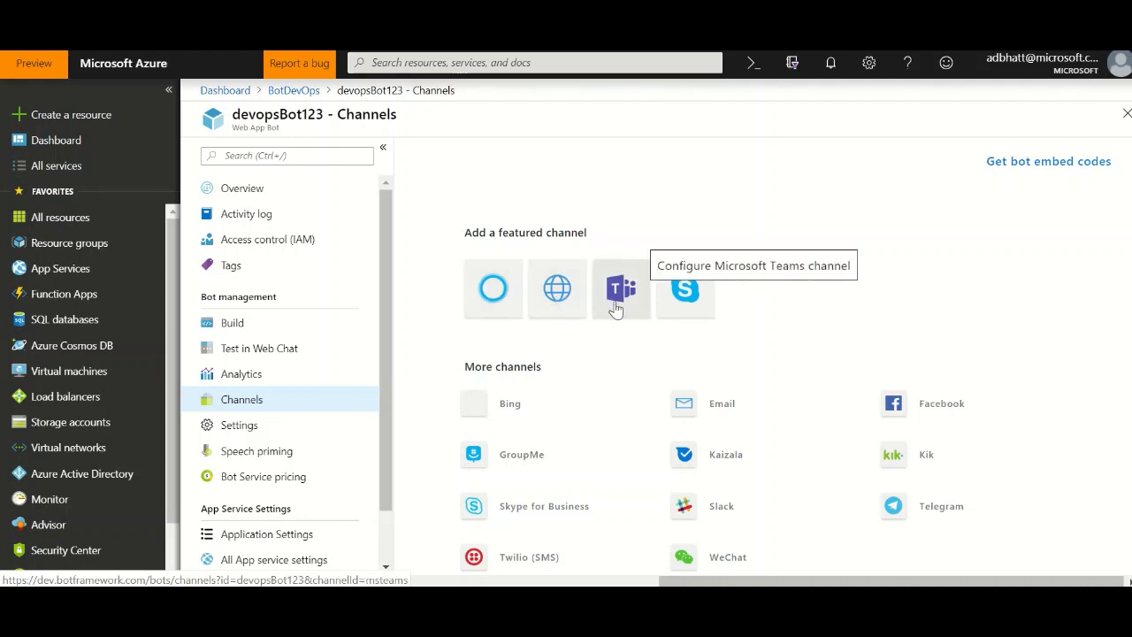
{"action": "scroll", "coordinate": [684, 301], "scroll_direction": "down", "scroll_amount": 1}
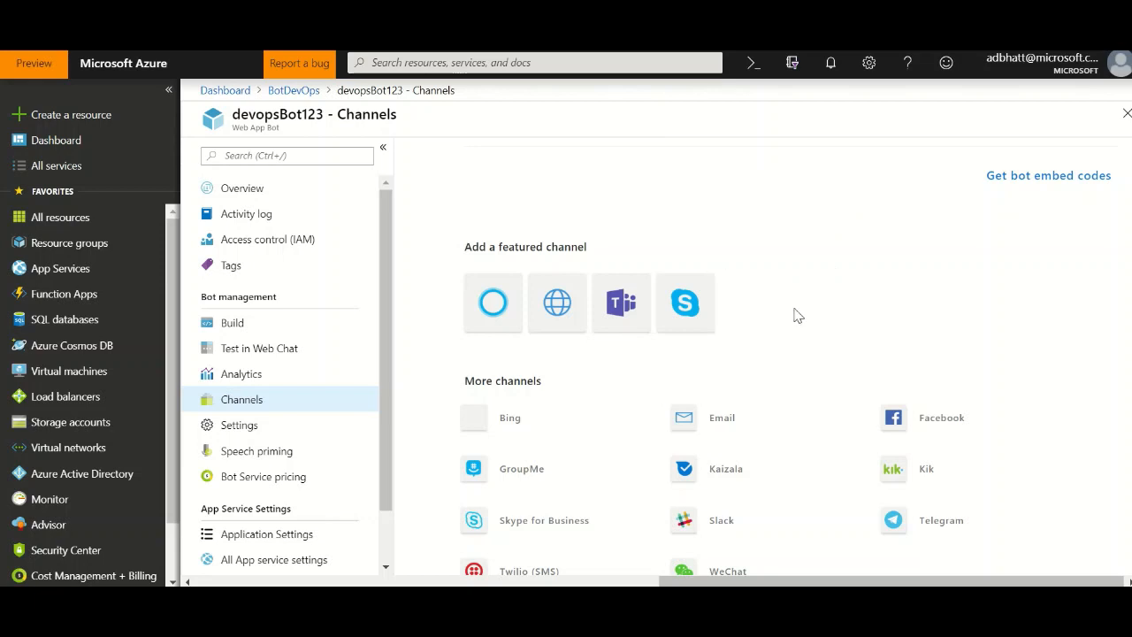
{"action": "left_click", "coordinate": [620, 304]}
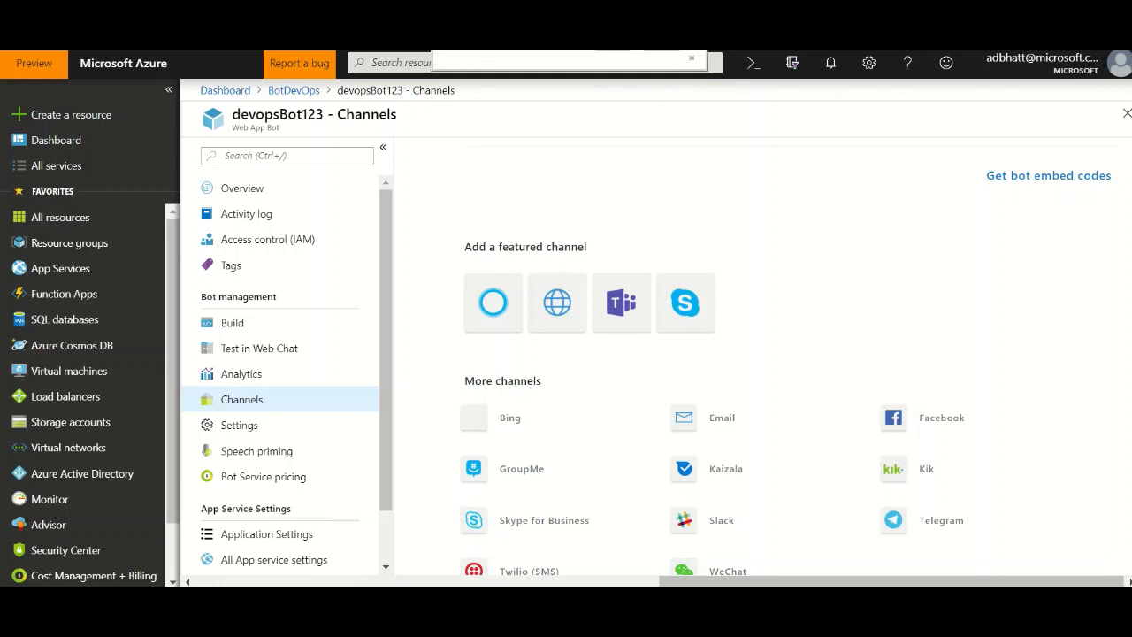
Open the bot's web chat test and send it the message "Hi"
{"action": "left_click", "coordinate": [265, 348]}
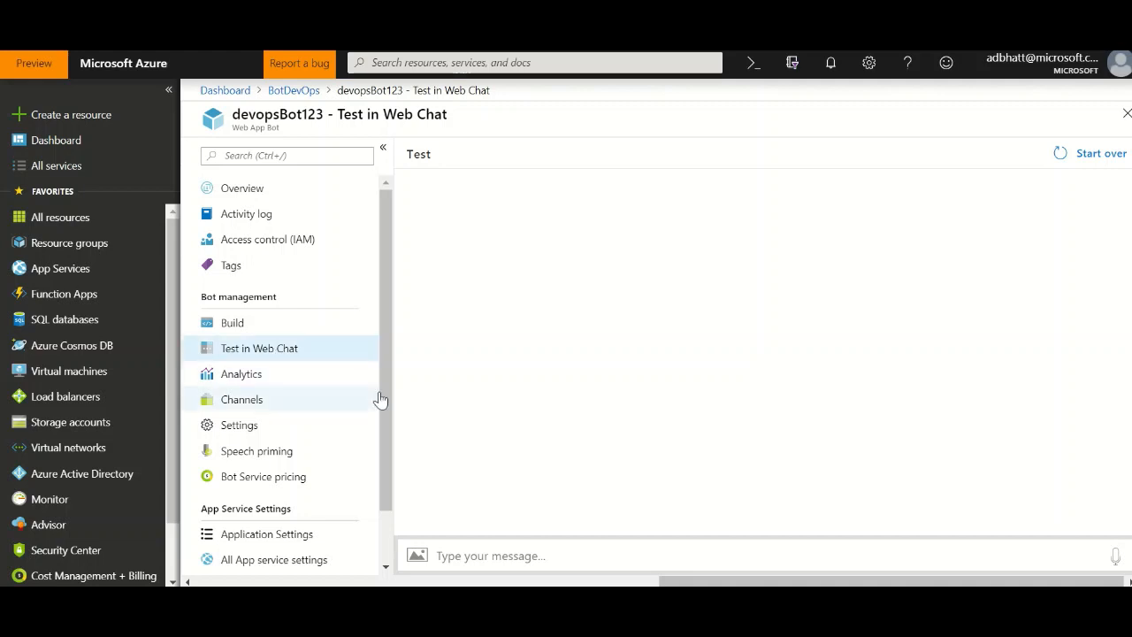
{"action": "left_click", "coordinate": [539, 556]}
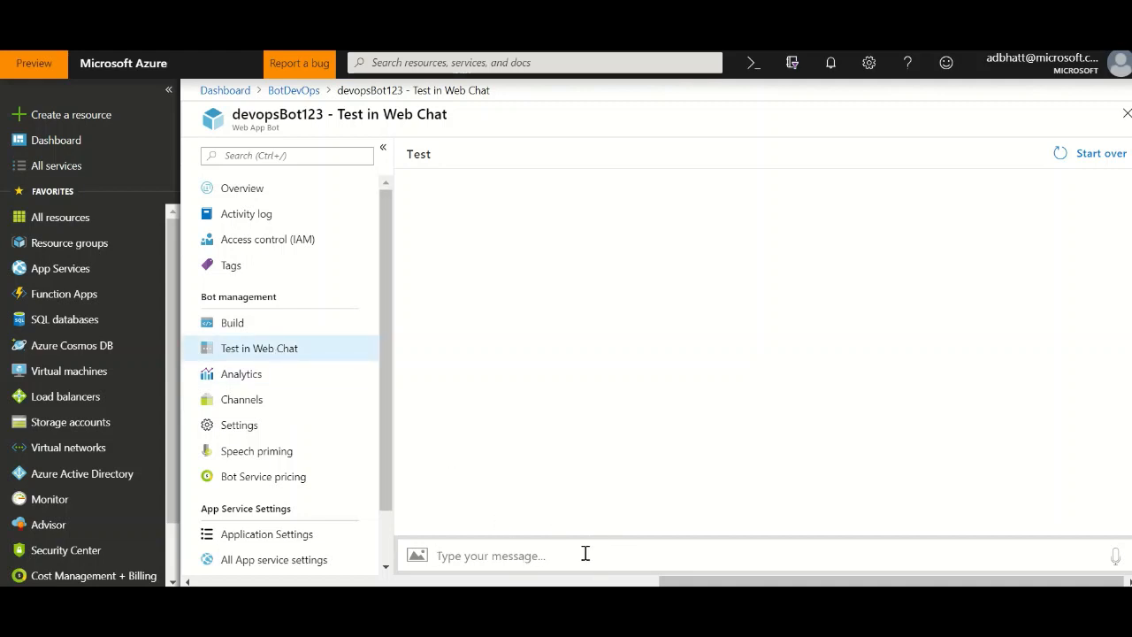
{"action": "type", "text": "Hi"}
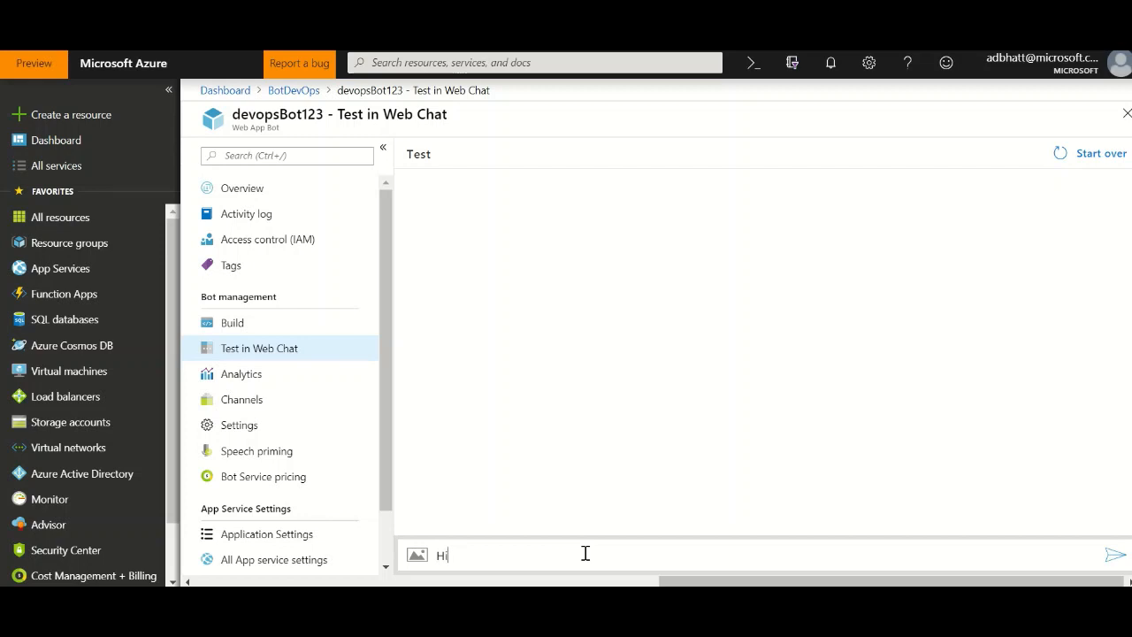
{"action": "key", "text": "Return"}
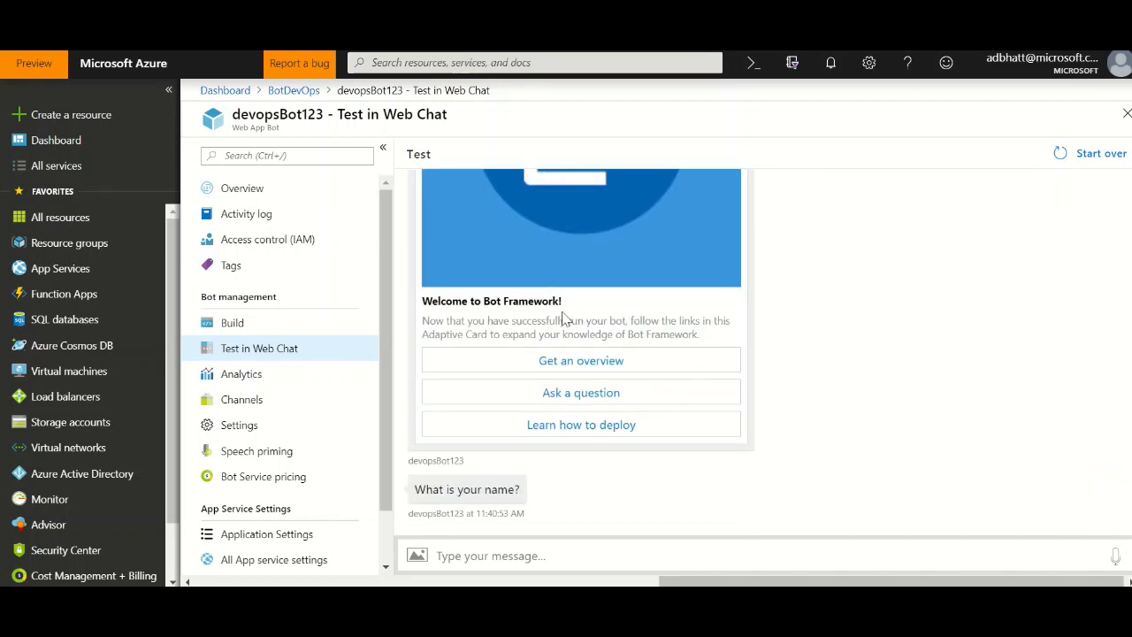
Look through the bot's welcome card and answer its question with a first name
{"action": "scroll", "coordinate": [561, 322], "scroll_direction": "up", "scroll_amount": 3}
{"action": "scroll", "coordinate": [563, 322], "scroll_direction": "down", "scroll_amount": 1}
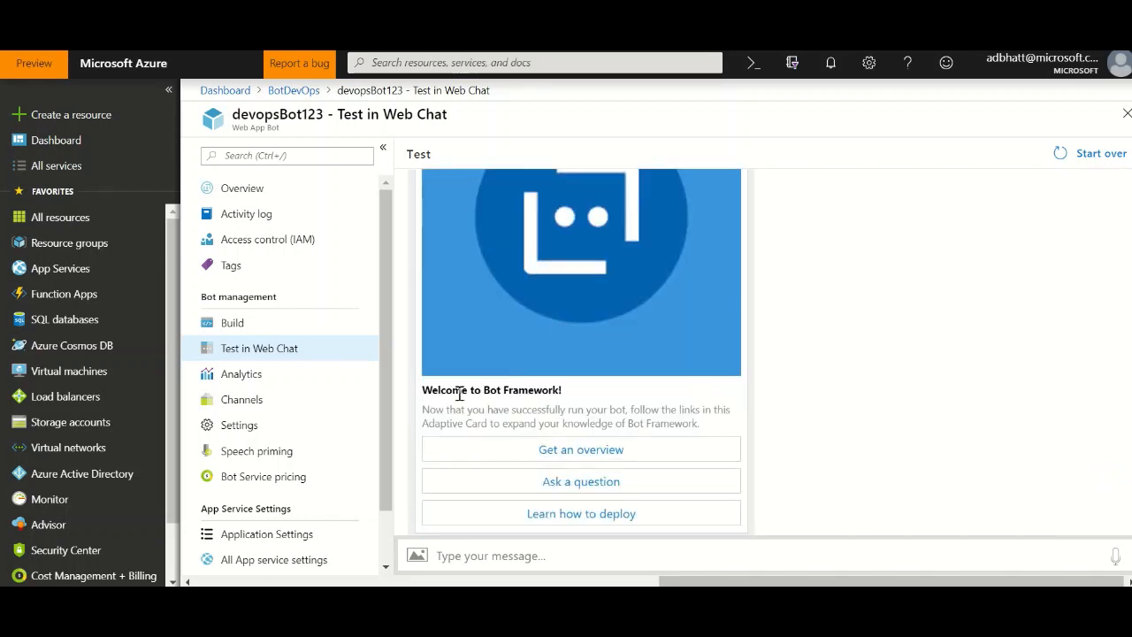
{"action": "scroll", "coordinate": [571, 391], "scroll_direction": "down", "scroll_amount": 1}
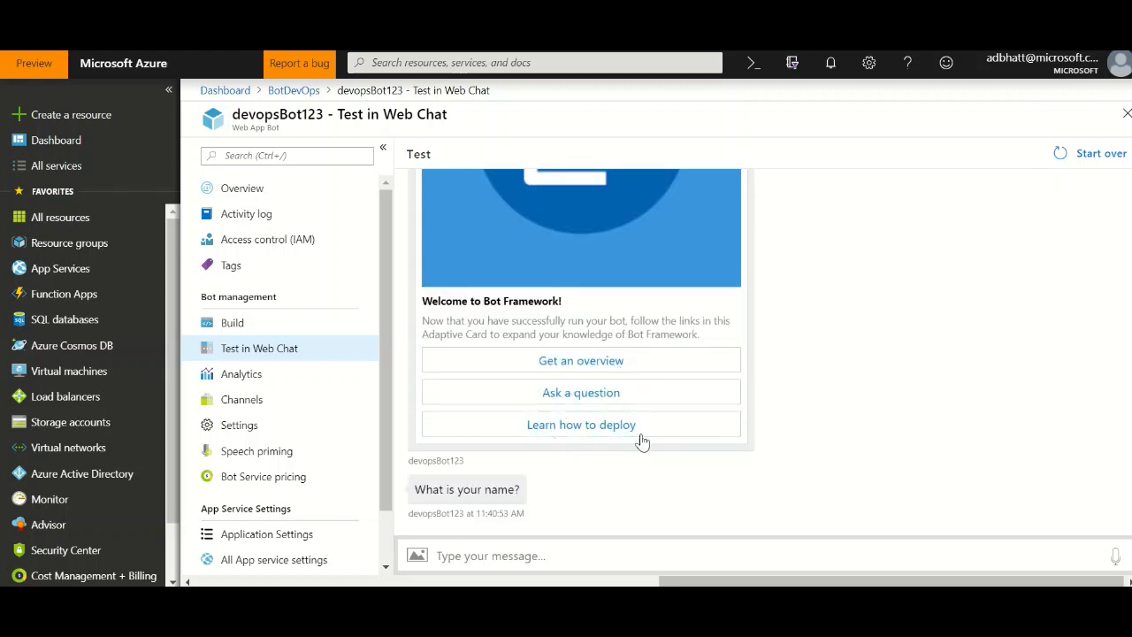
{"action": "left_click", "coordinate": [542, 555]}
{"action": "type", "text": "Aditya"}
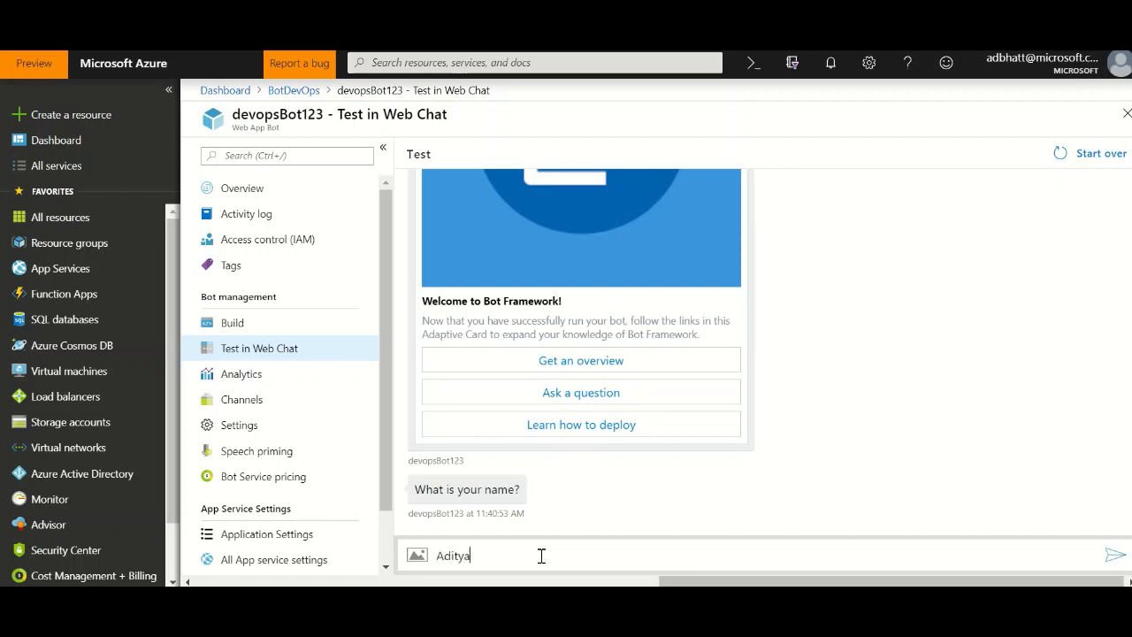
{"action": "key", "text": "Return"}
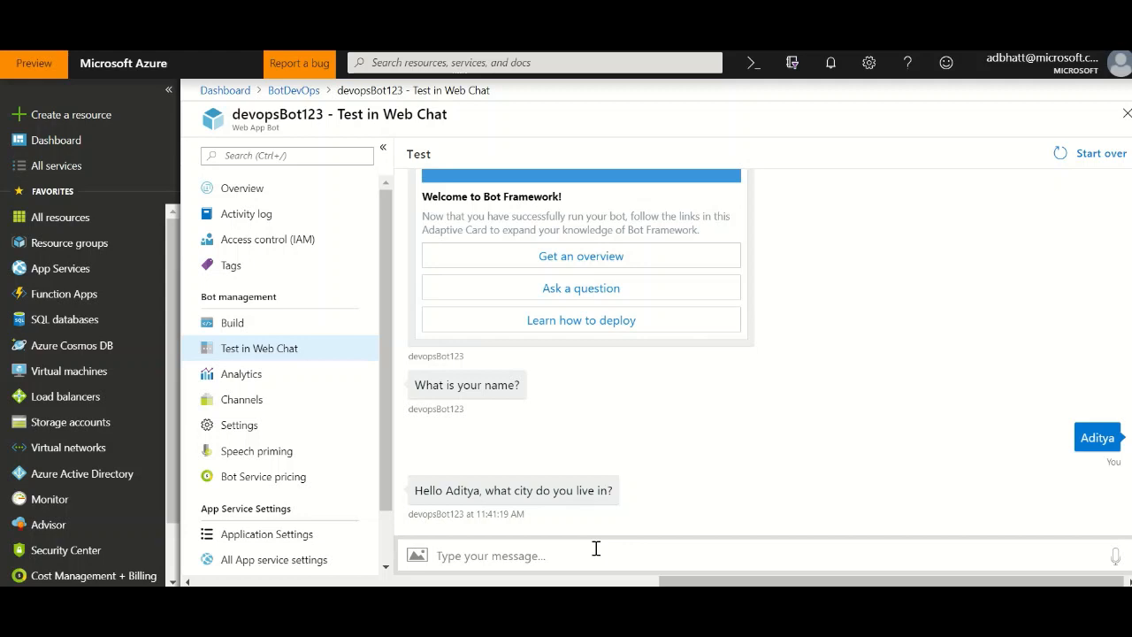
Answer the bot's question about the home city with "Hyderabad"
{"action": "type", "text": "Hyde"}
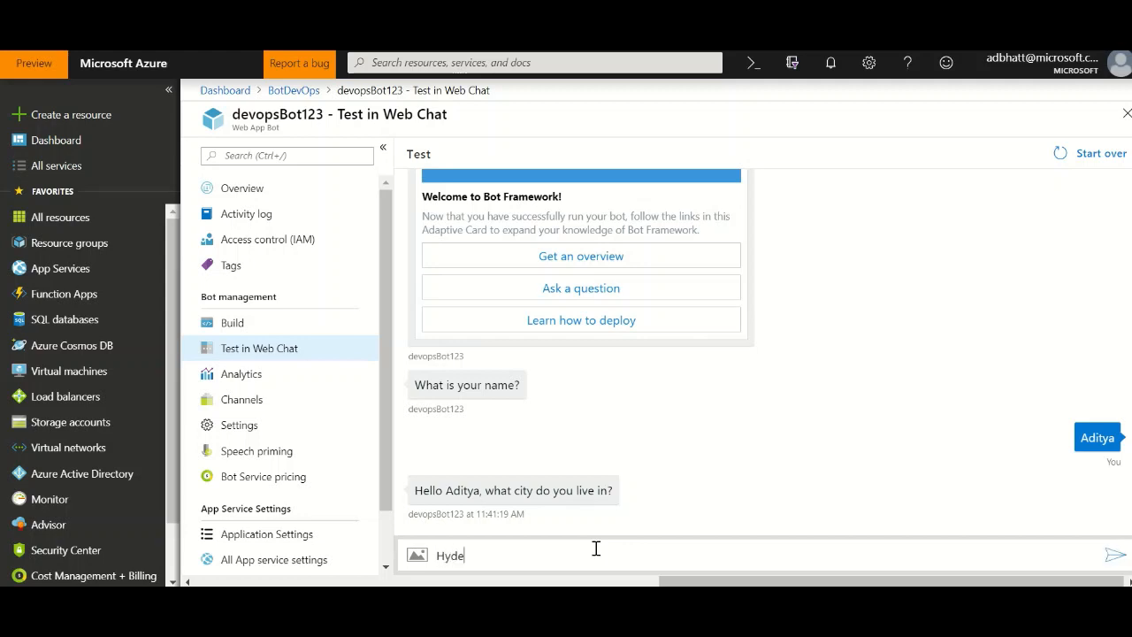
{"action": "type", "text": "rabad"}
{"action": "key", "text": "Return"}
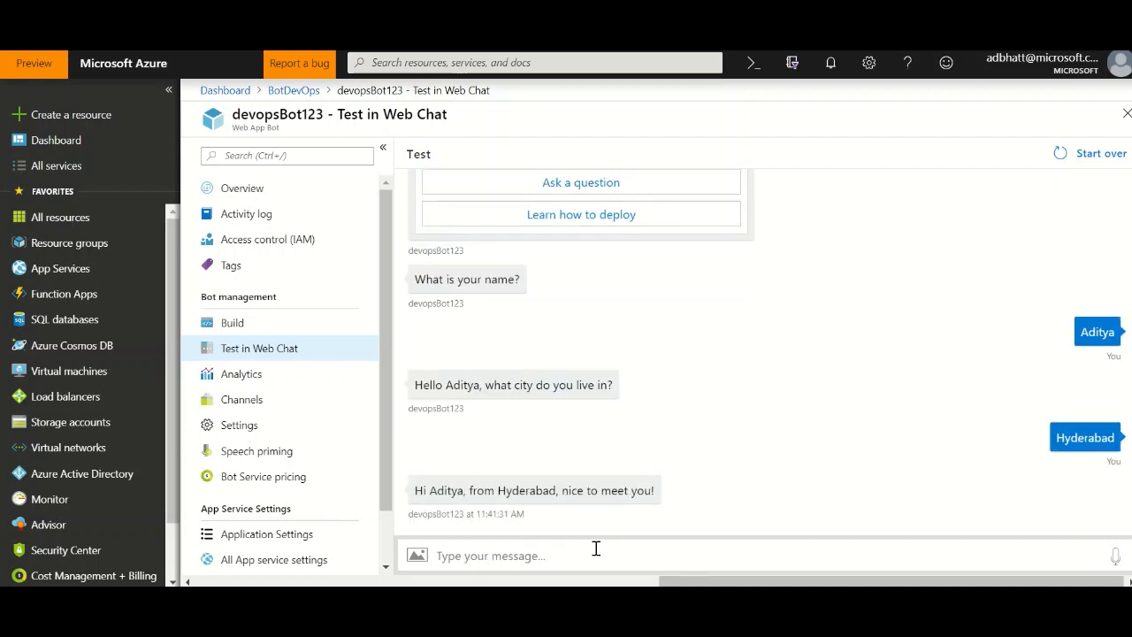
Send the bot the message "Nice to meet you too!" and review the whole test conversation
{"action": "type", "text": "Nice"}
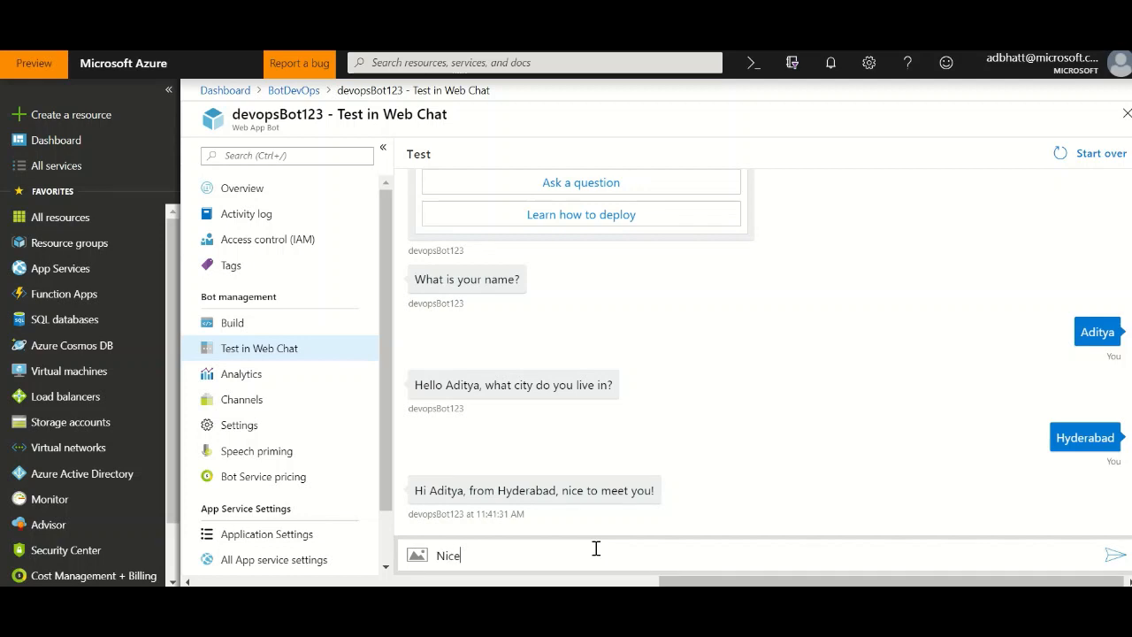
{"action": "type", "text": " to meet you too!"}
{"action": "key", "text": "Return"}
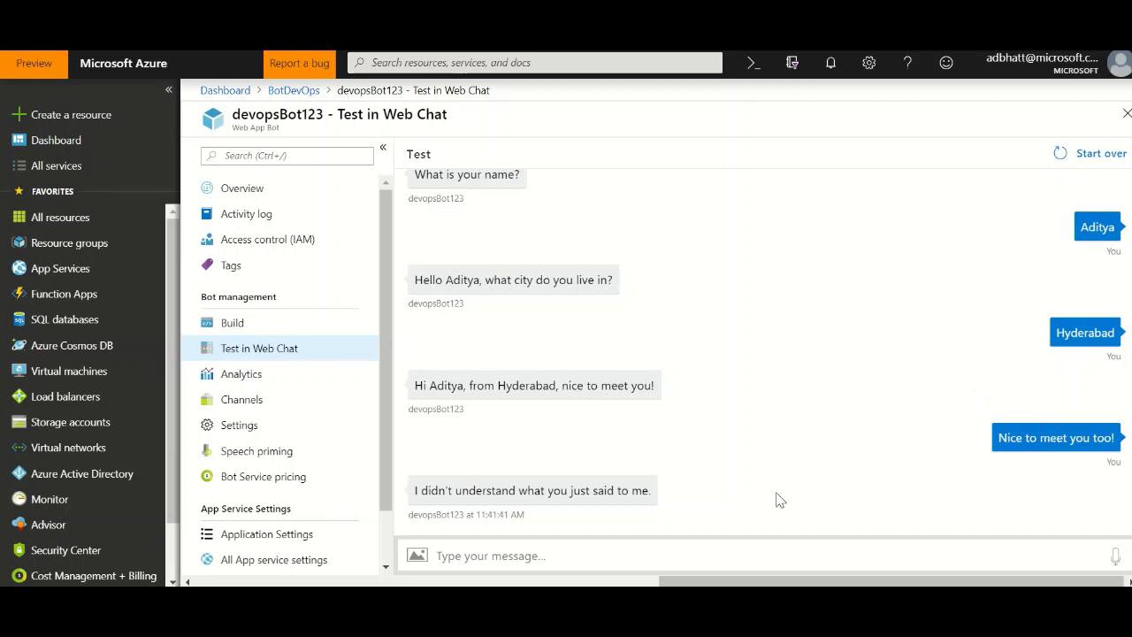
{"action": "left_click_drag", "start_coordinate": [416, 485], "coordinate": [671, 506]}
{"action": "scroll", "coordinate": [667, 420], "scroll_direction": "up", "scroll_amount": 10}
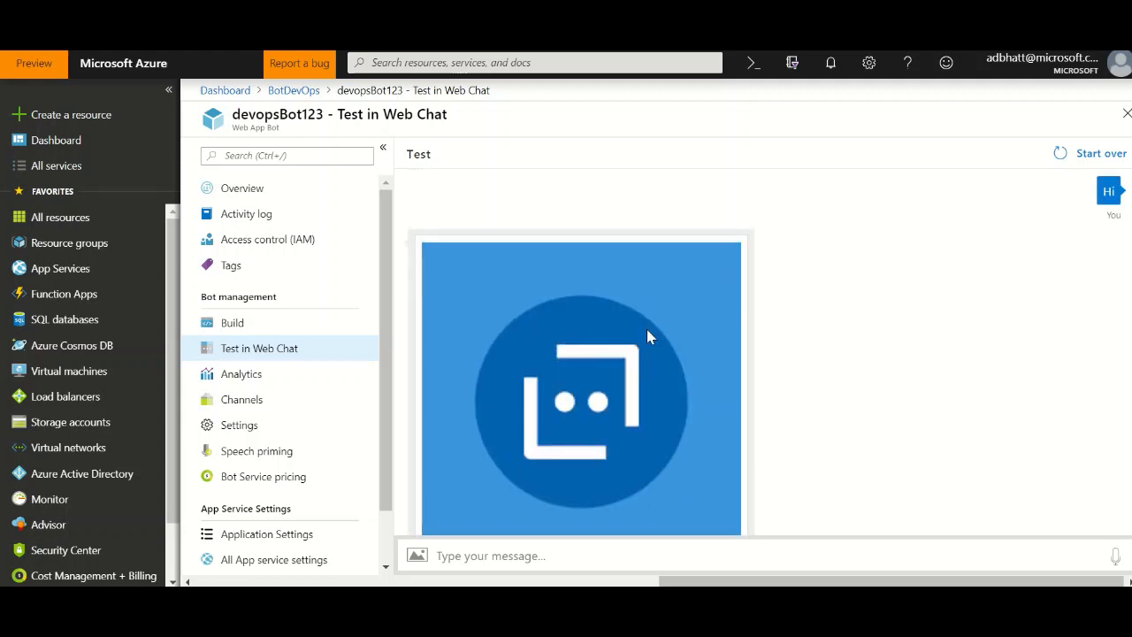
{"action": "scroll", "coordinate": [681, 308], "scroll_direction": "down", "scroll_amount": 10}
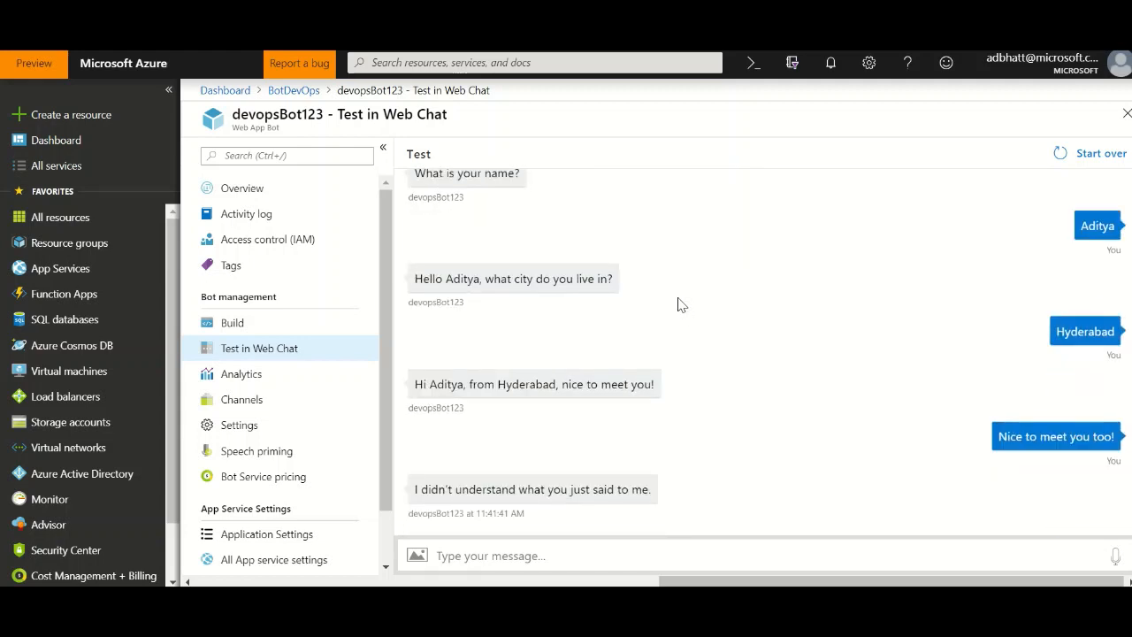
{"action": "scroll", "coordinate": [678, 303], "scroll_direction": "up", "scroll_amount": 10}
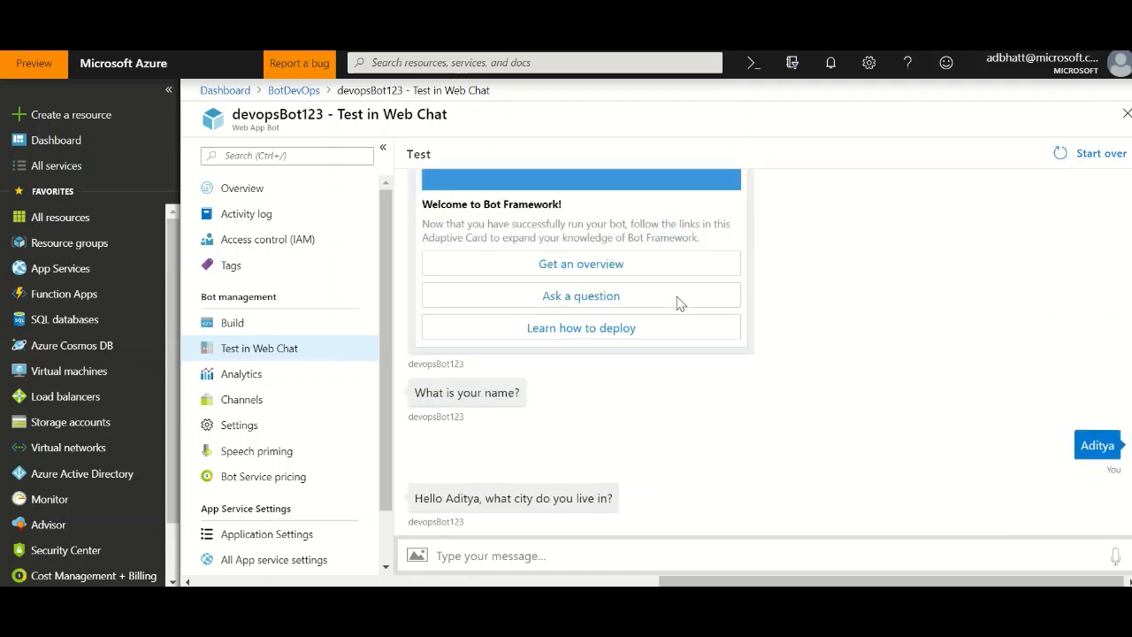
{"action": "scroll", "coordinate": [678, 303], "scroll_direction": "down", "scroll_amount": 5}
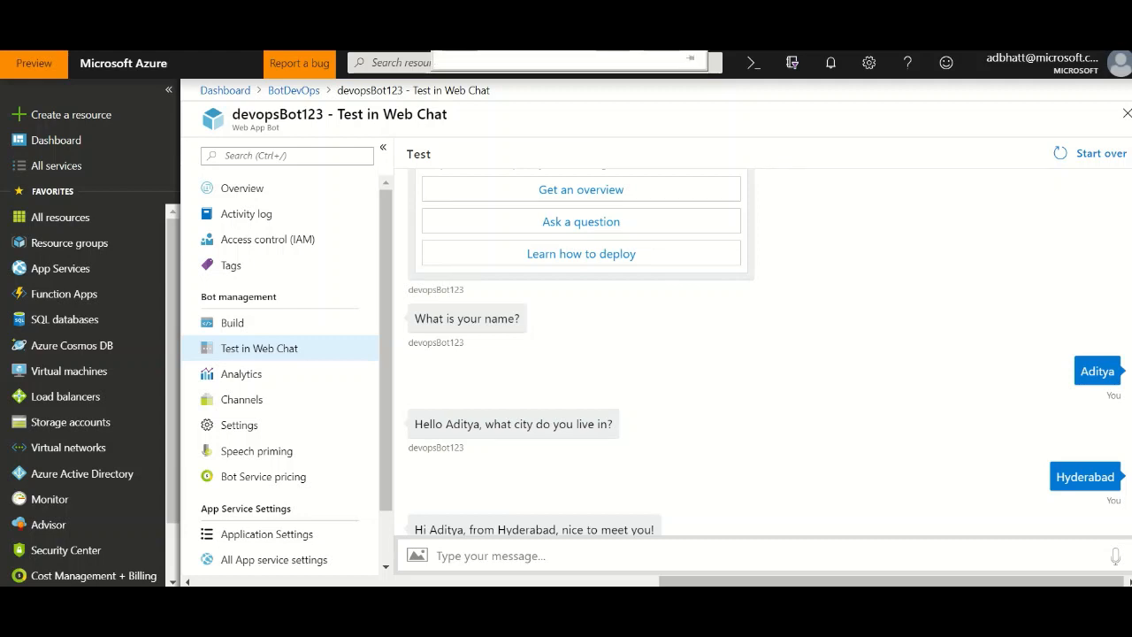
From the bot's build options, open its source in the online code editor (App Service Editor) and look through the readme
{"action": "left_click", "coordinate": [243, 323]}
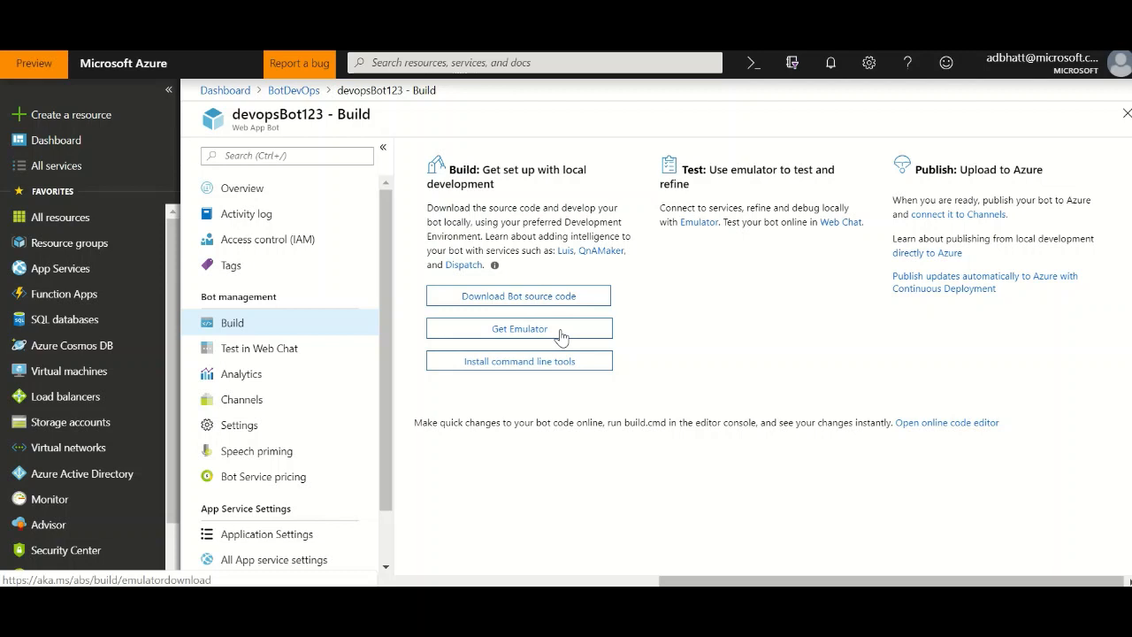
{"action": "left_click", "coordinate": [929, 425]}
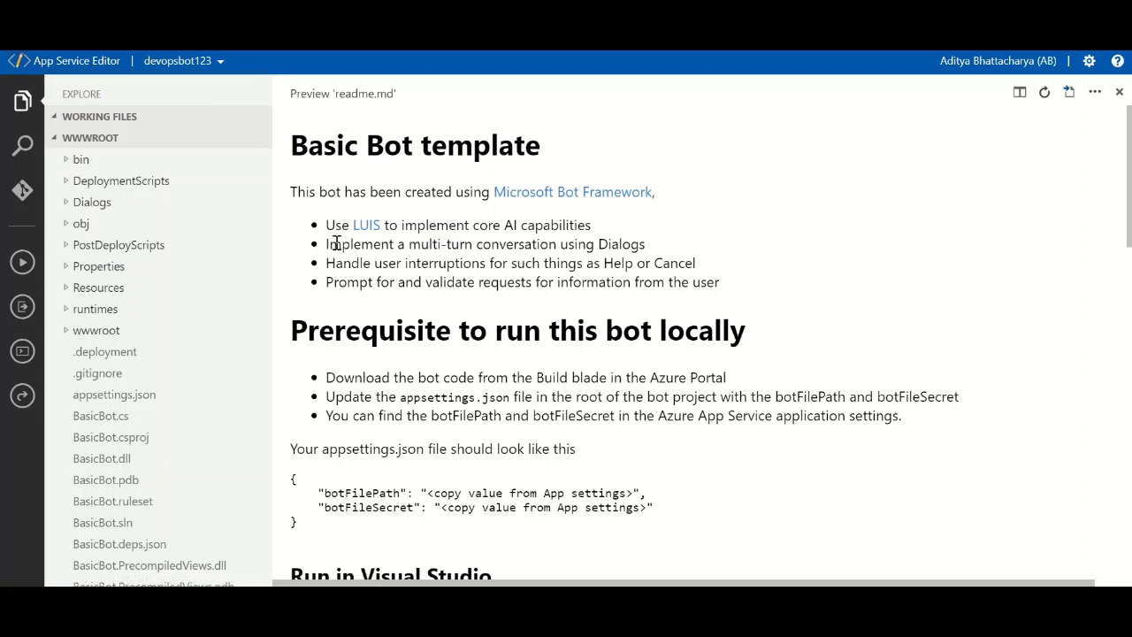
{"action": "scroll", "coordinate": [422, 257], "scroll_direction": "down", "scroll_amount": 4}
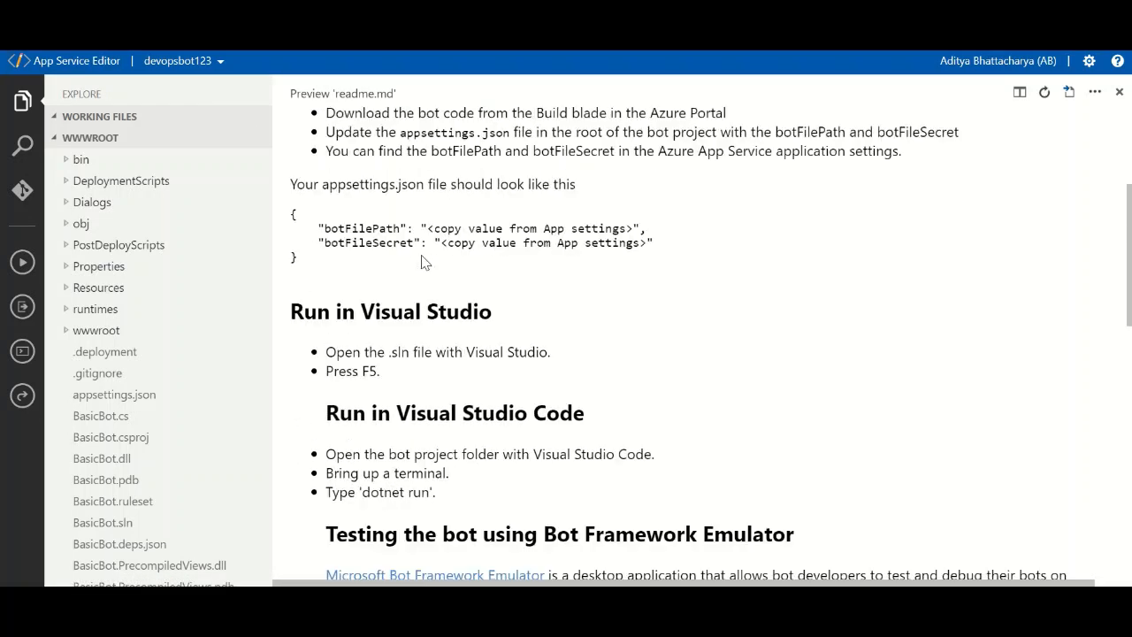
{"action": "scroll", "coordinate": [424, 262], "scroll_direction": "up", "scroll_amount": 3}
{"action": "scroll", "coordinate": [423, 262], "scroll_direction": "up", "scroll_amount": 1}
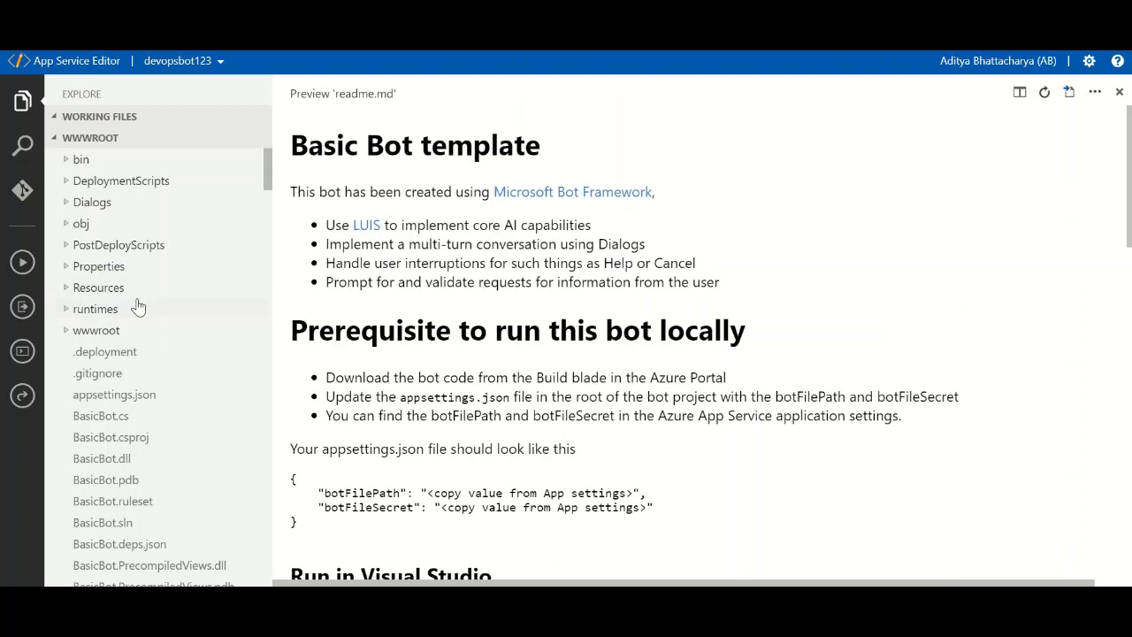
Browse the project files under WWWROOT and open BasicBot.cs
{"action": "scroll", "coordinate": [137, 306], "scroll_direction": "down", "scroll_amount": 5}
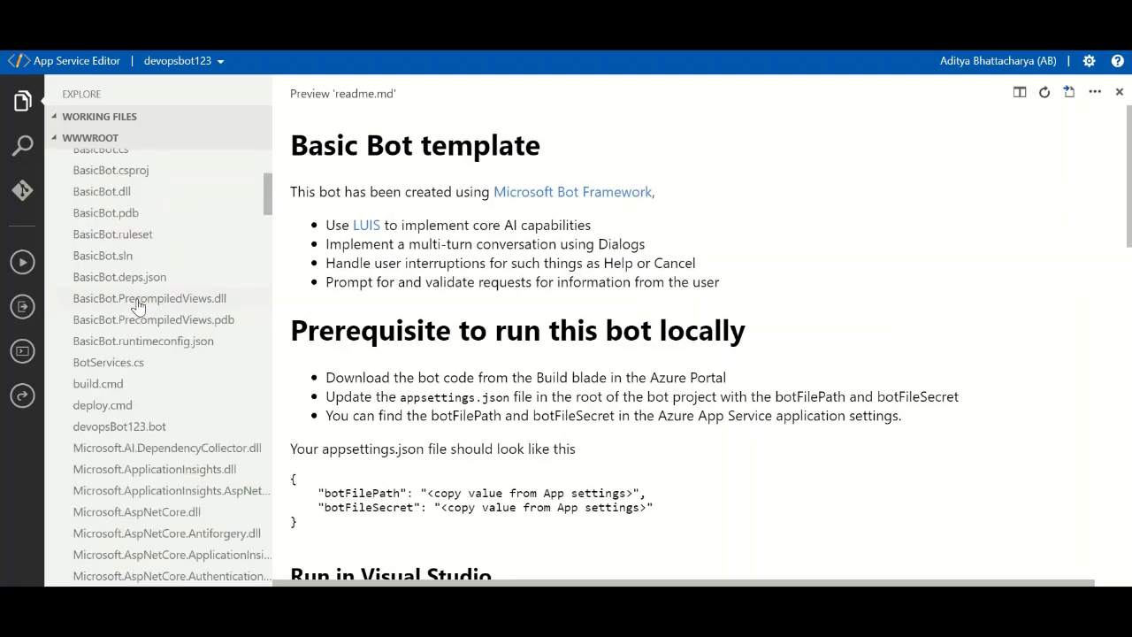
{"action": "scroll", "coordinate": [131, 380], "scroll_direction": "up", "scroll_amount": 4}
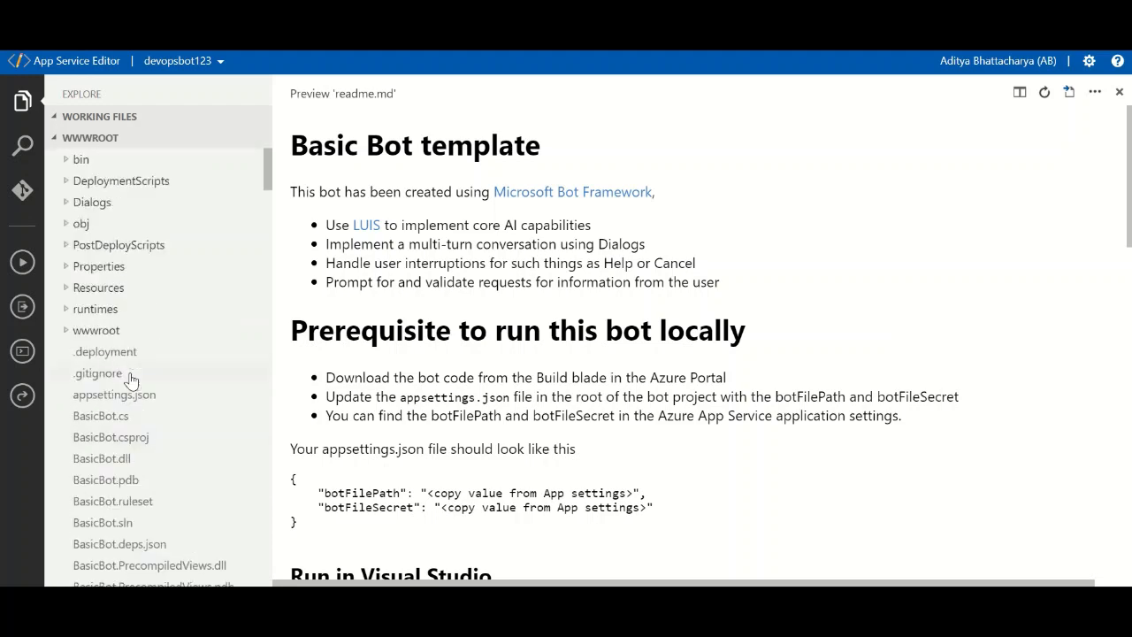
{"action": "scroll", "coordinate": [142, 325], "scroll_direction": "down", "scroll_amount": 1}
{"action": "scroll", "coordinate": [142, 325], "scroll_direction": "down", "scroll_amount": 3}
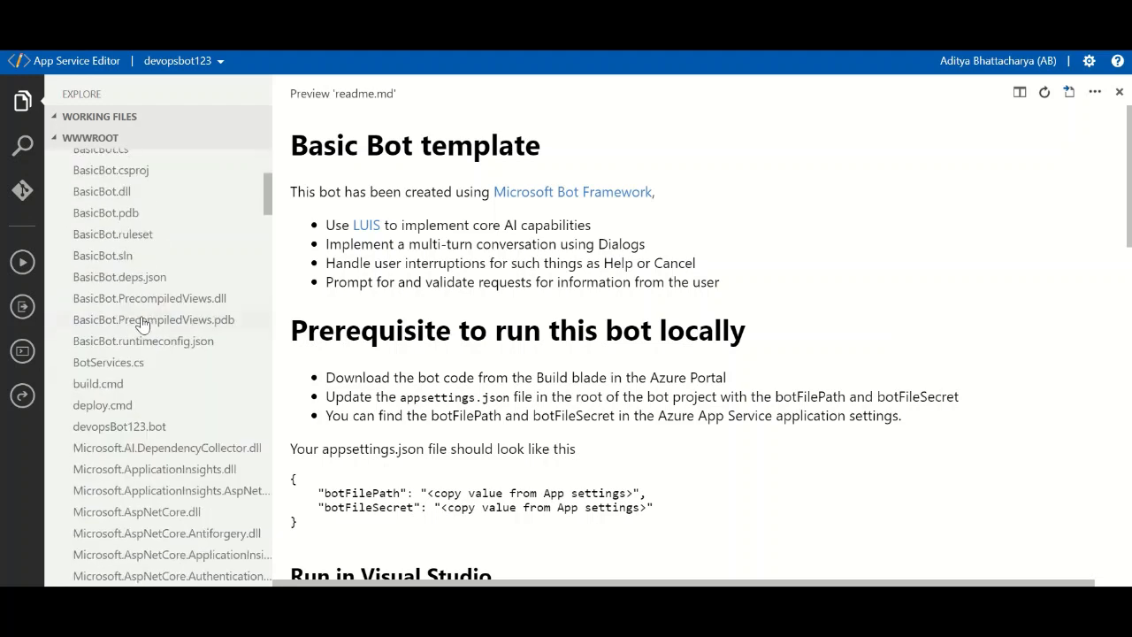
{"action": "scroll", "coordinate": [142, 325], "scroll_direction": "up", "scroll_amount": 5}
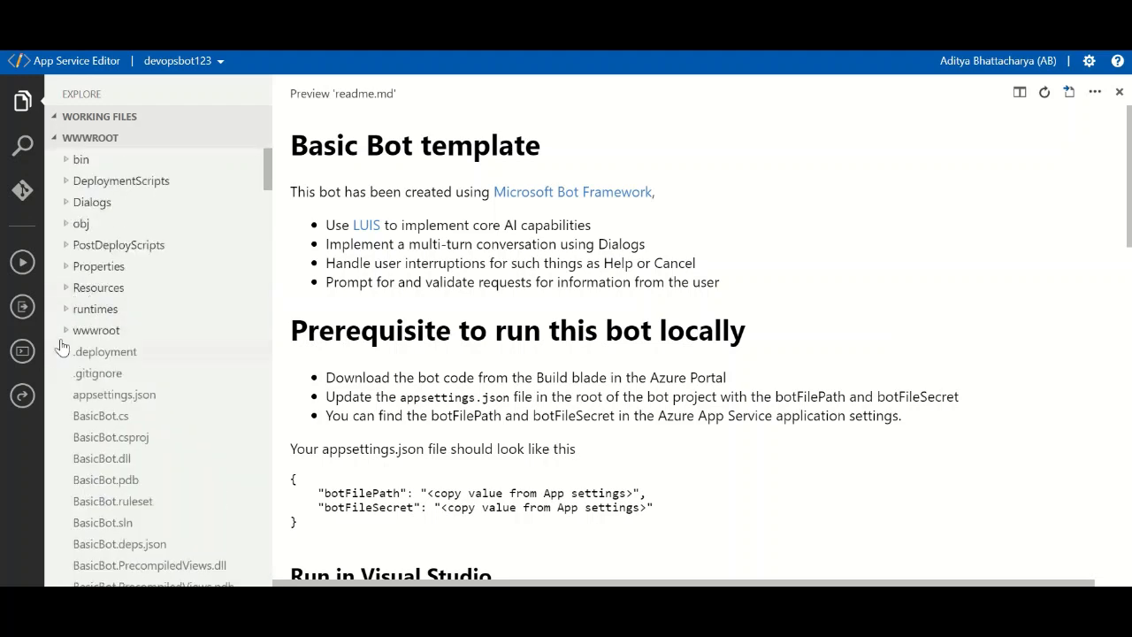
{"action": "key", "text": "ctrl+p"}
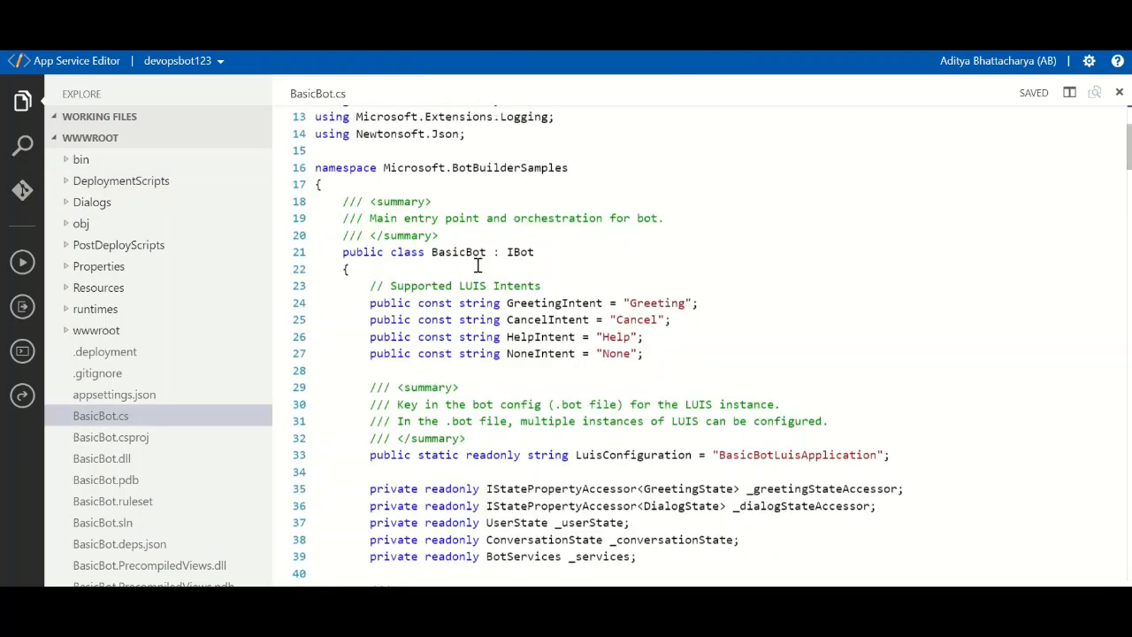
Examine the BasicBot.cs code, including its LUIS intents, constructor, dialog handling and adaptive card attachment, and look further through the project files
{"action": "scroll", "coordinate": [478, 266], "scroll_direction": "down", "scroll_amount": 2}
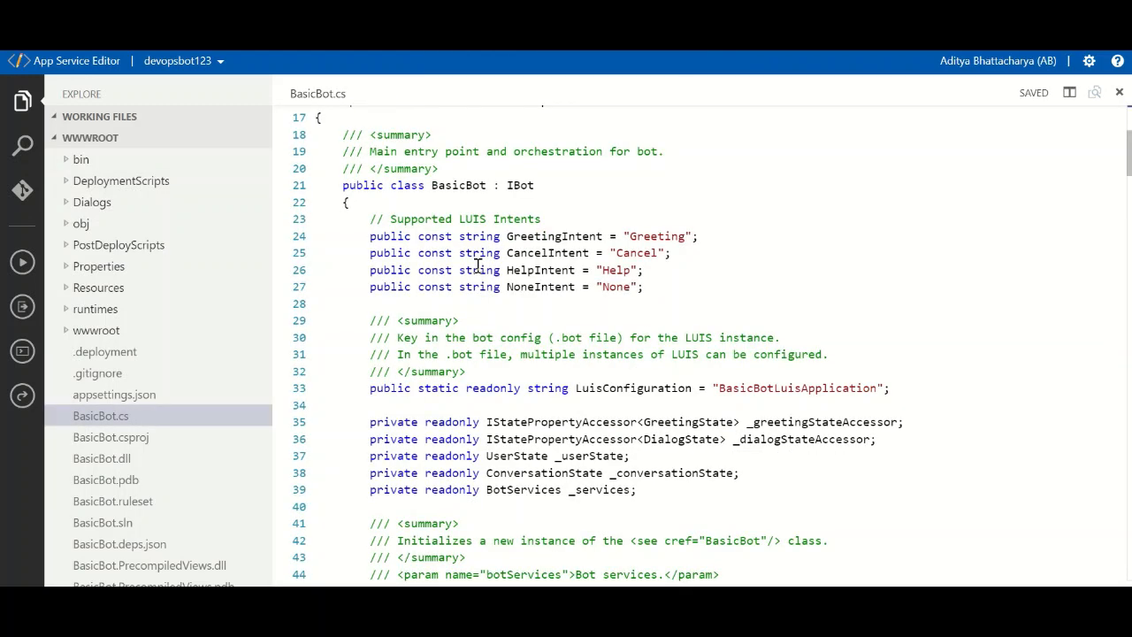
{"action": "scroll", "coordinate": [478, 265], "scroll_direction": "down", "scroll_amount": 2}
{"action": "scroll", "coordinate": [478, 266], "scroll_direction": "up", "scroll_amount": 3}
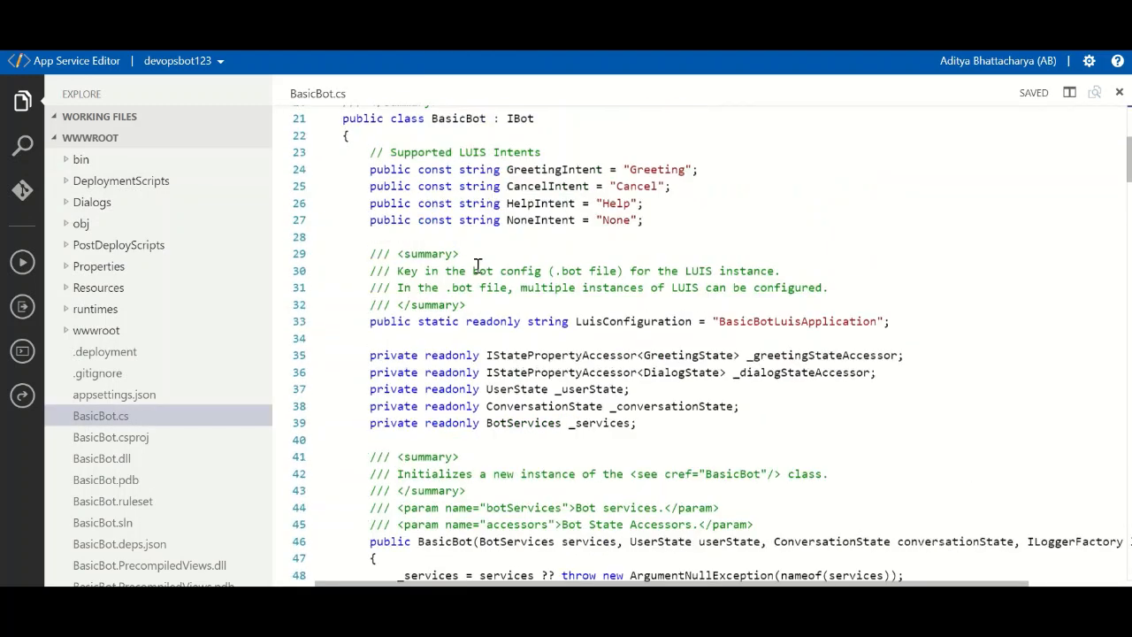
{"action": "scroll", "coordinate": [478, 266], "scroll_direction": "down", "scroll_amount": 10}
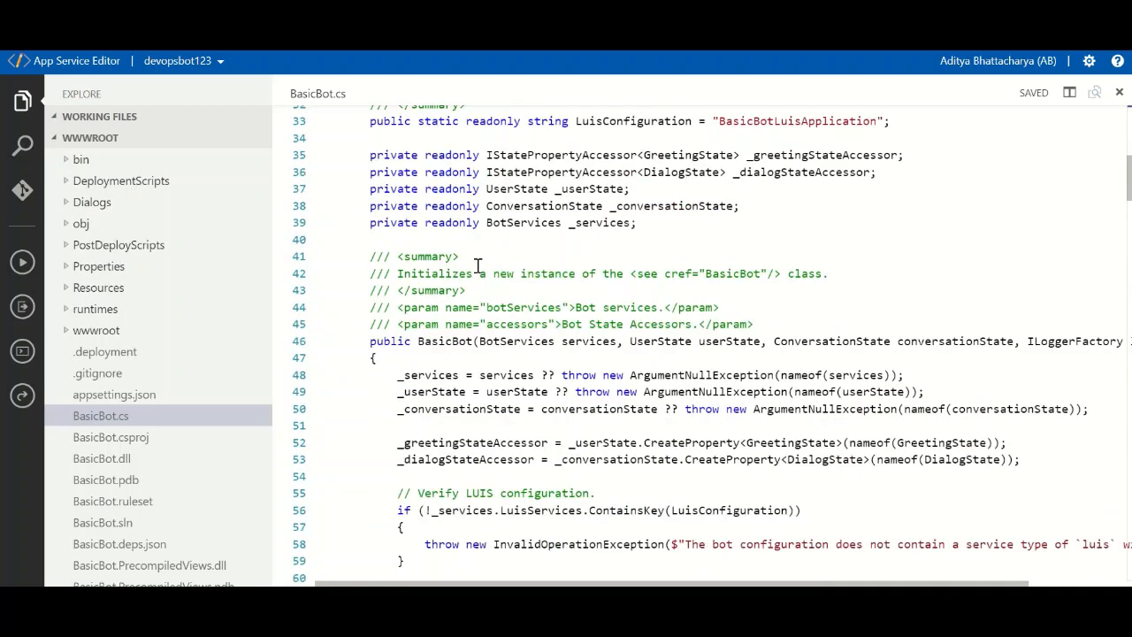
{"action": "scroll", "coordinate": [478, 265], "scroll_direction": "down", "scroll_amount": 20}
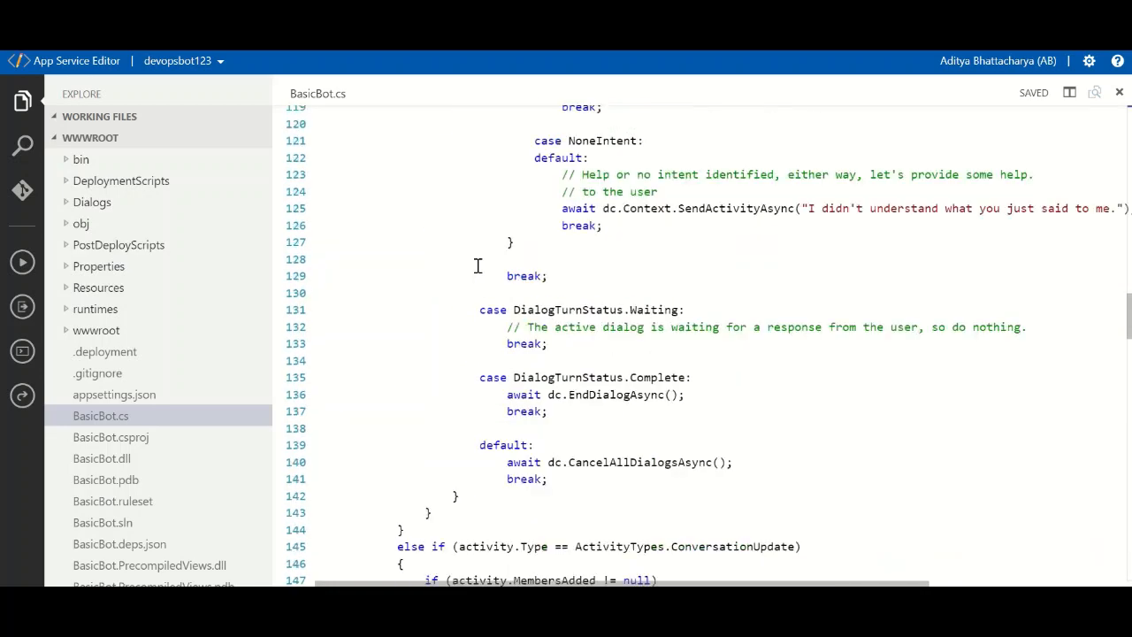
{"action": "scroll", "coordinate": [477, 266], "scroll_direction": "down", "scroll_amount": 8}
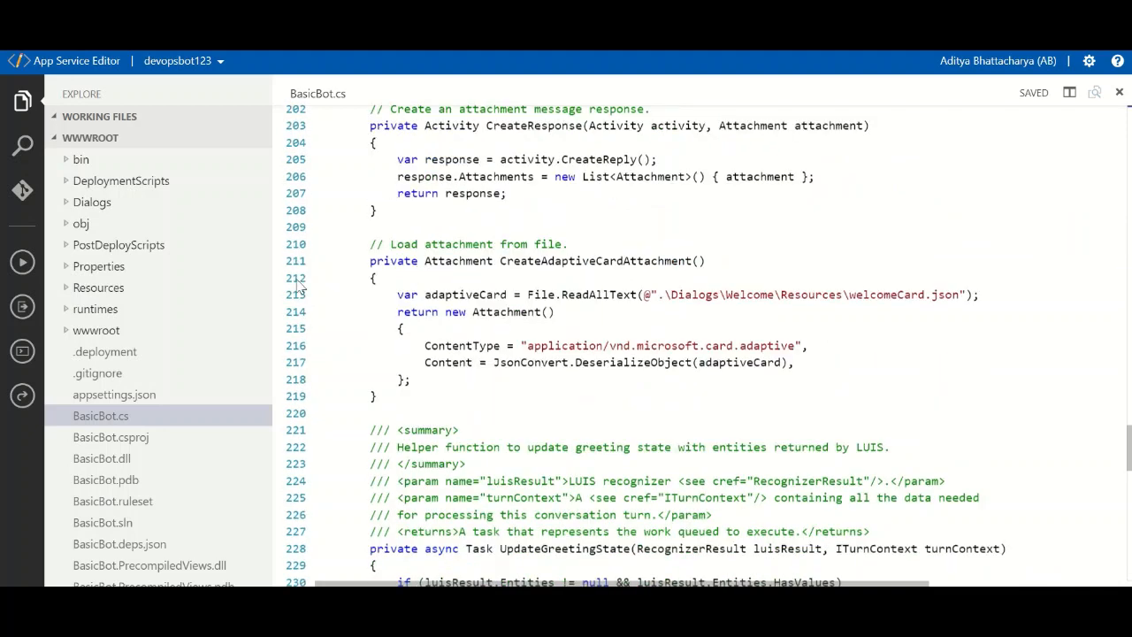
{"action": "scroll", "coordinate": [201, 275], "scroll_direction": "down", "scroll_amount": 4}
{"action": "scroll", "coordinate": [201, 275], "scroll_direction": "down", "scroll_amount": 2}
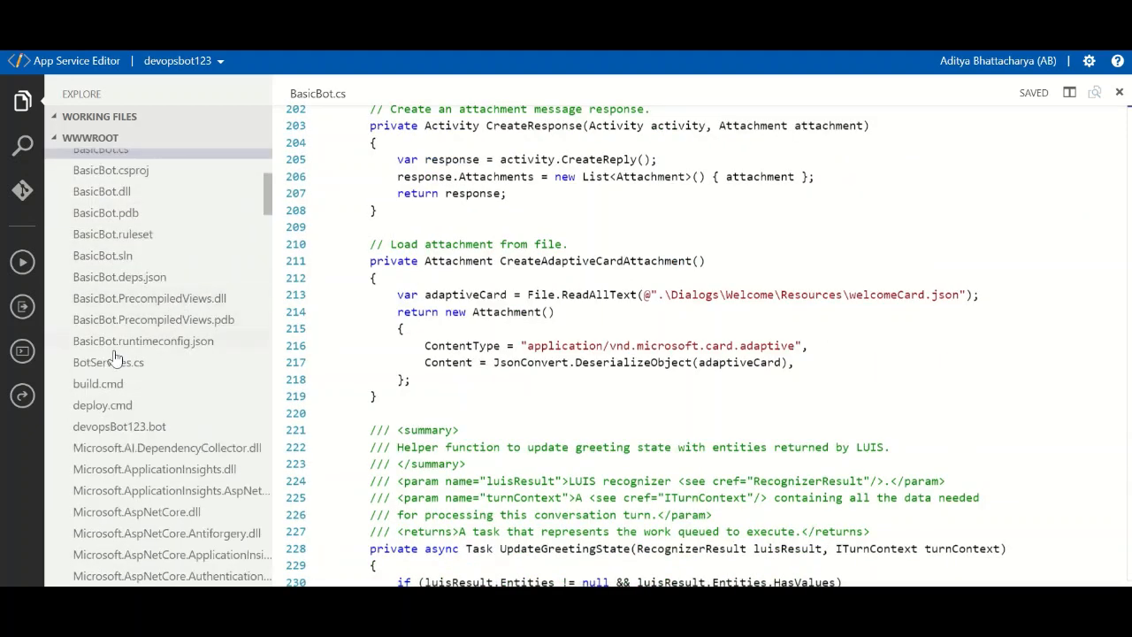
Open the build.cmd and deploy.cmd scripts from the project files, and request the bot's source code download from its build options
{"action": "left_click", "coordinate": [100, 384]}
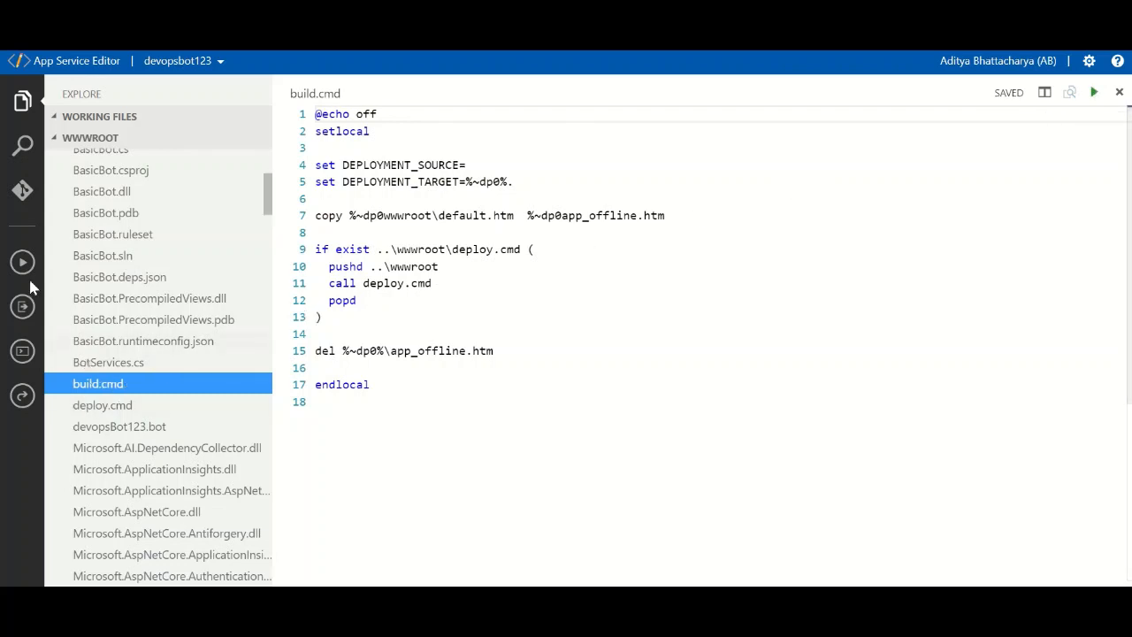
{"action": "scroll", "coordinate": [120, 368], "scroll_direction": "down", "scroll_amount": 3}
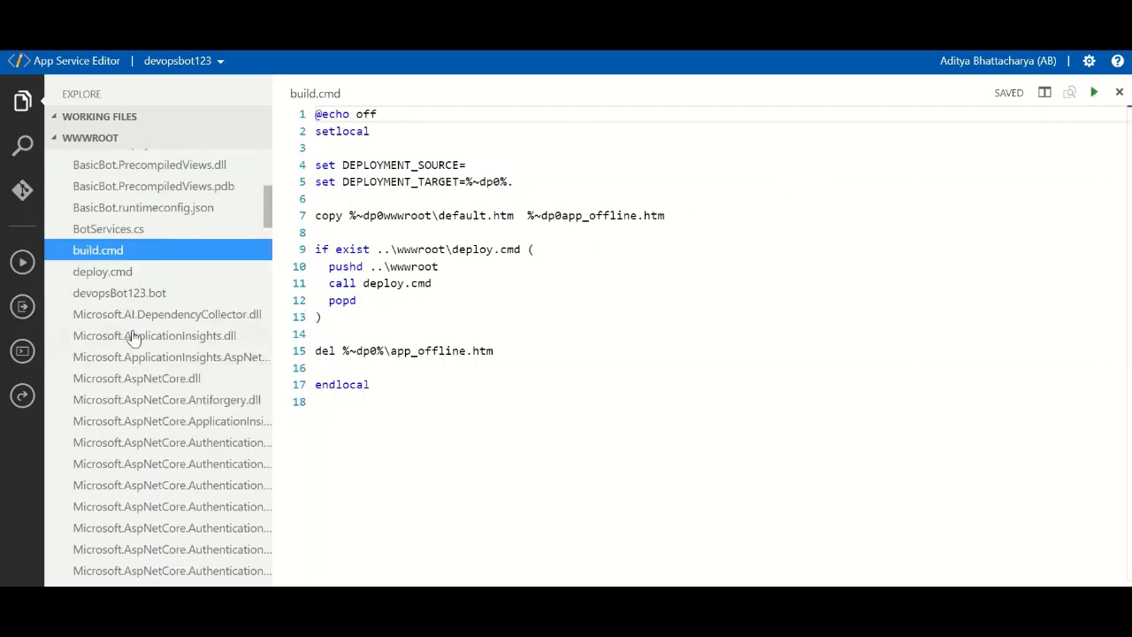
{"action": "left_click", "coordinate": [129, 270]}
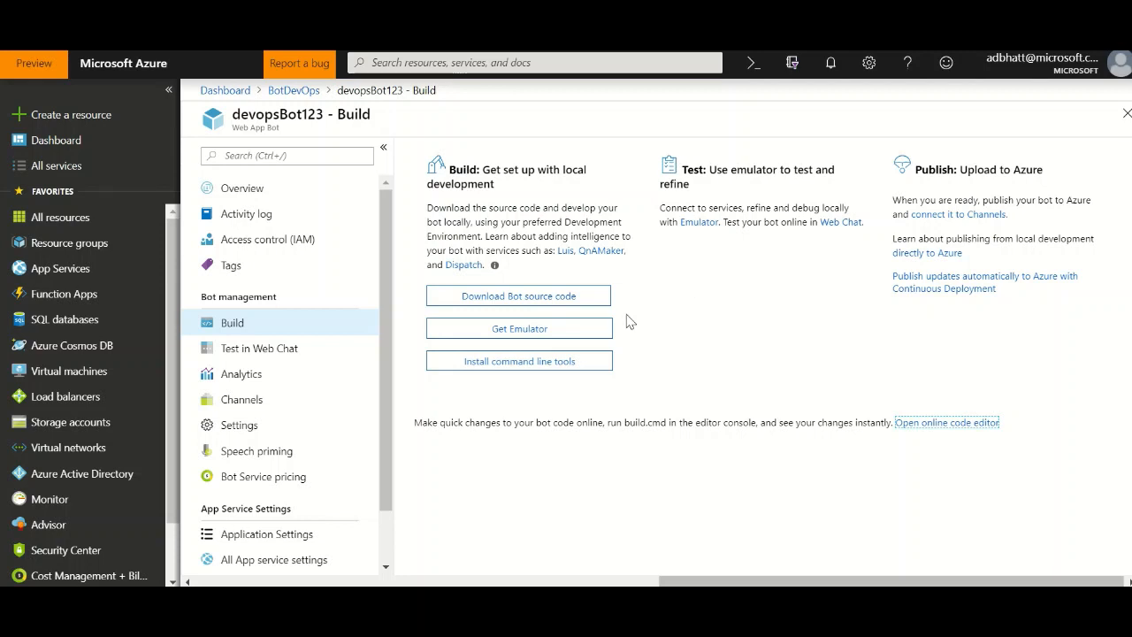
{"action": "left_click", "coordinate": [511, 305]}
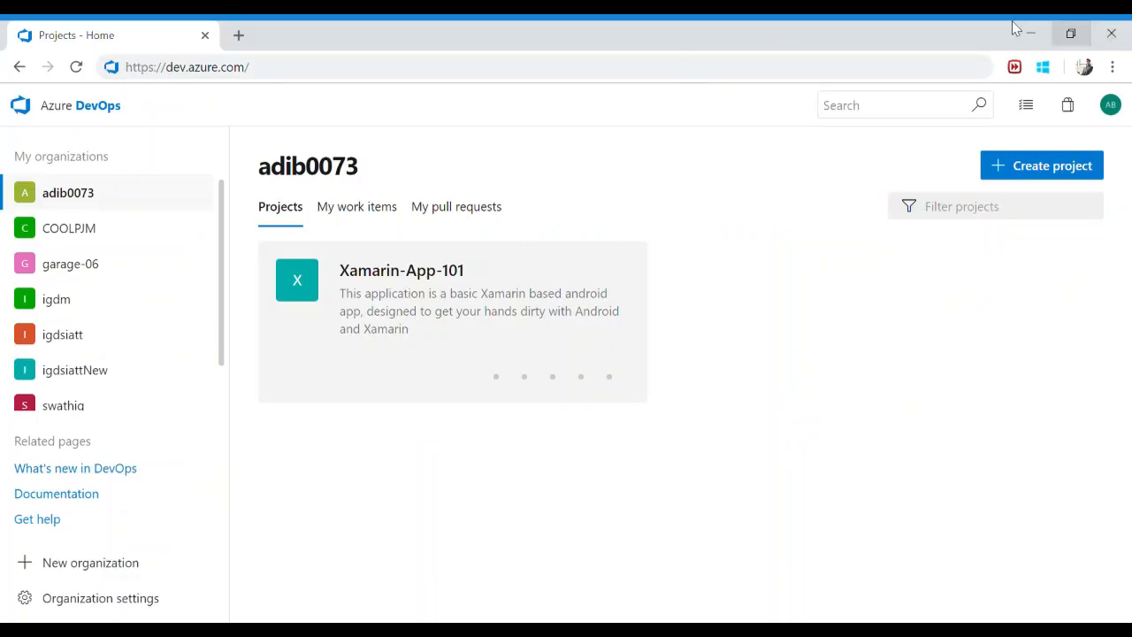
Switch to Azure DevOps in the browser and load the organization's projects page from dev.azure.com
{"action": "left_click", "coordinate": [346, 76]}
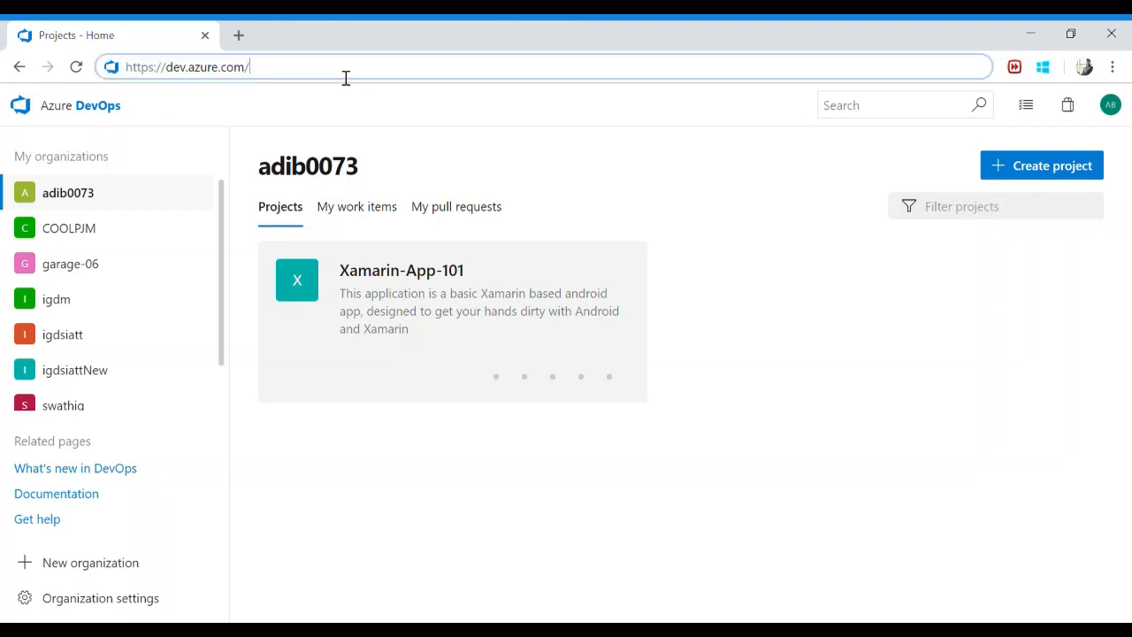
{"action": "left_click", "coordinate": [953, 354]}
{"action": "left_click", "coordinate": [284, 69]}
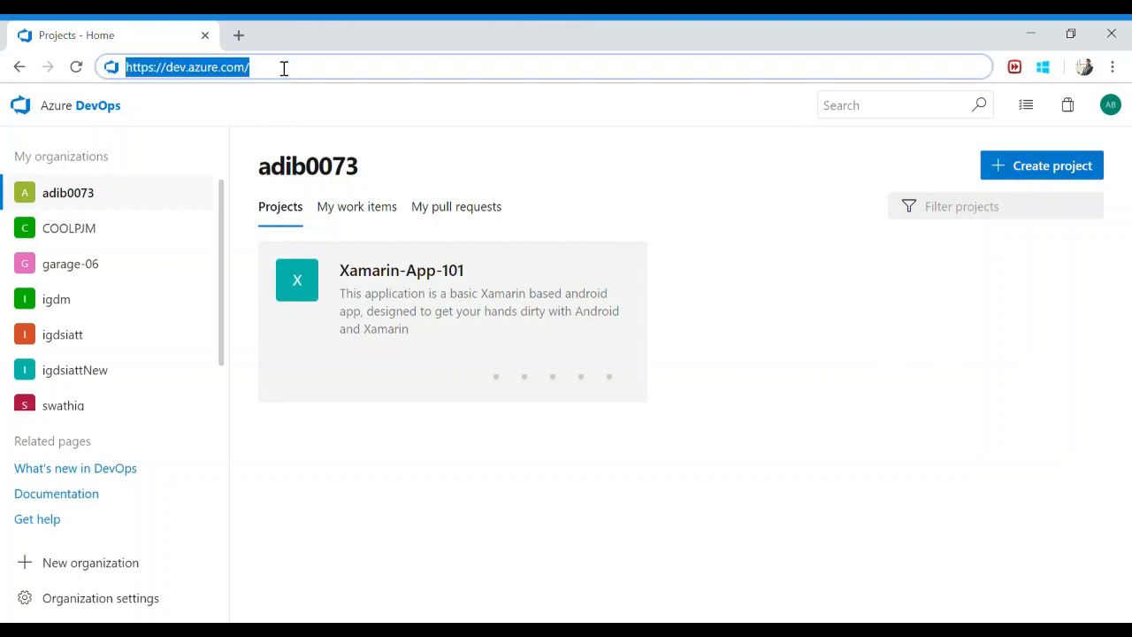
{"action": "key", "text": "Return"}
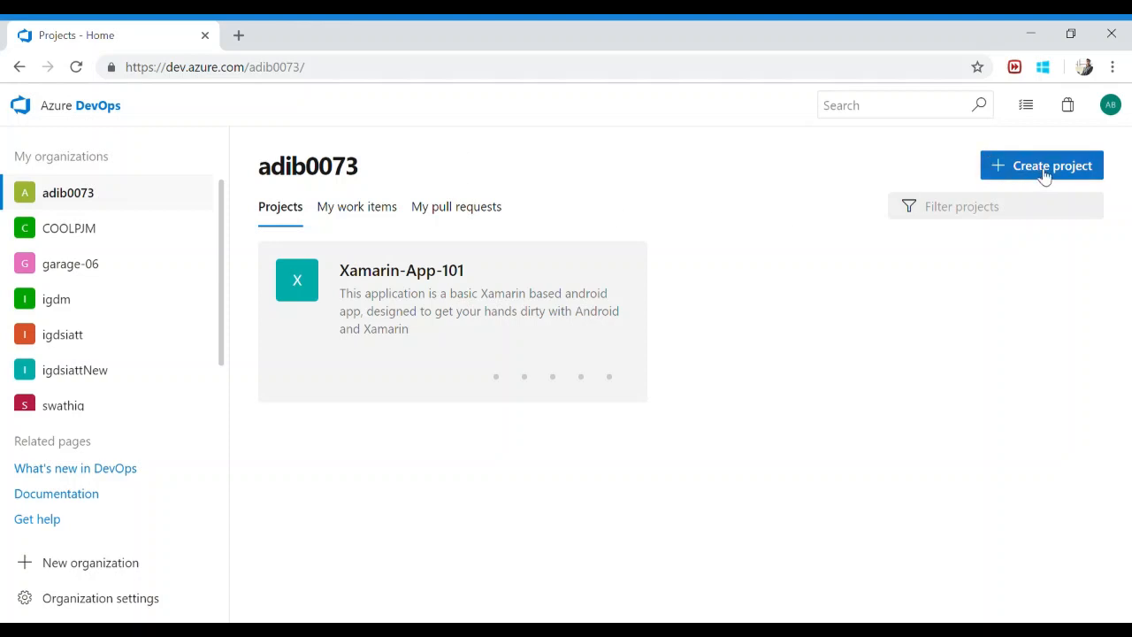
Start creating a new Azure DevOps project and name it BotDevOps
{"action": "left_click", "coordinate": [1000, 179]}
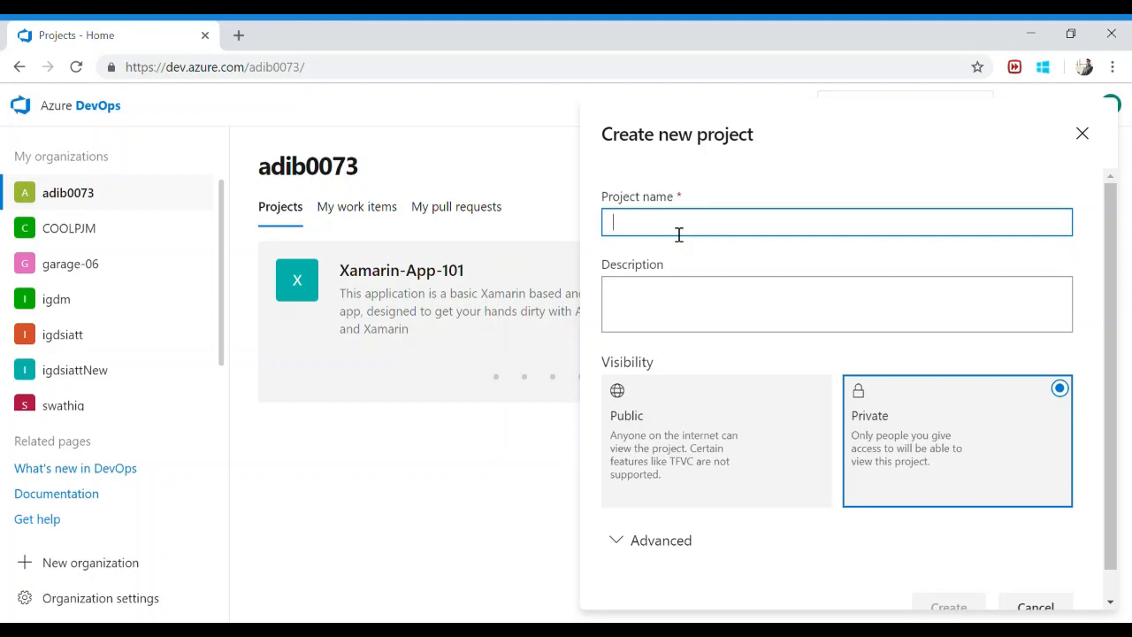
{"action": "type", "text": "BotDevOps"}
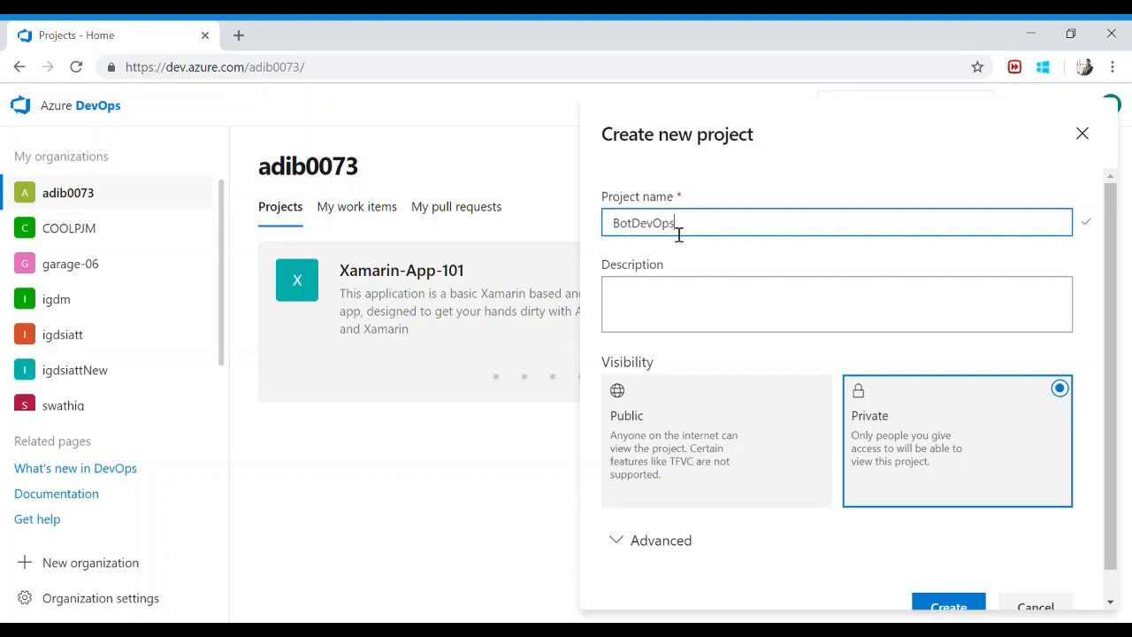
{"action": "double_click", "coordinate": [679, 232]}
Enter the project description "This project is for demonstrating devops flows for Azure Bot services"
{"action": "left_click", "coordinate": [678, 316]}
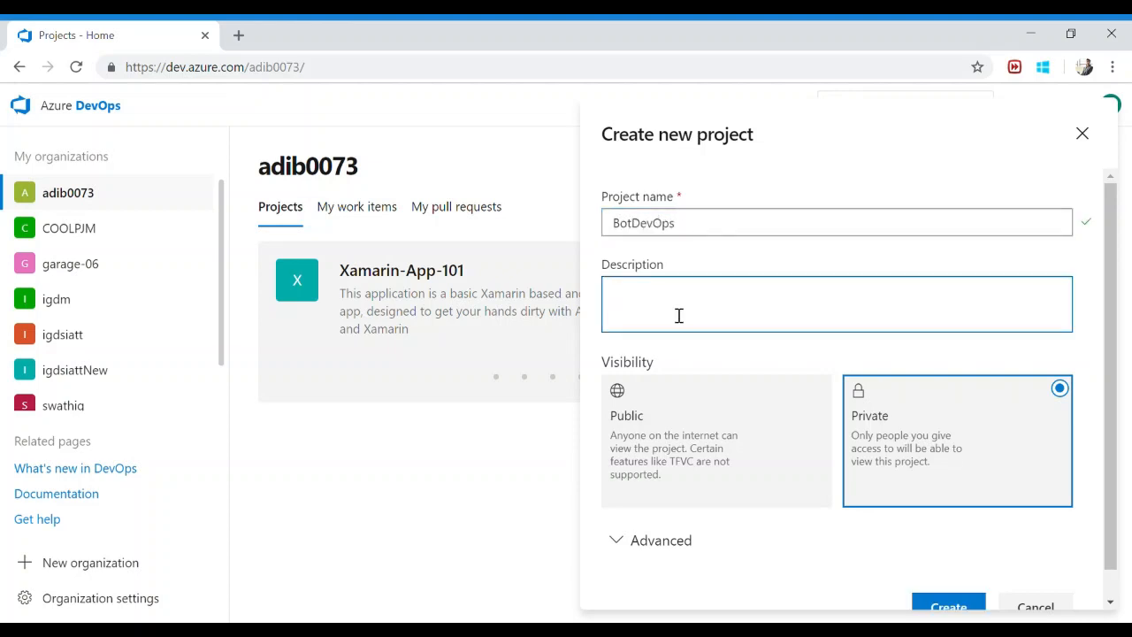
{"action": "type", "text": "This pro"}
{"action": "type", "text": "for demonstar"}
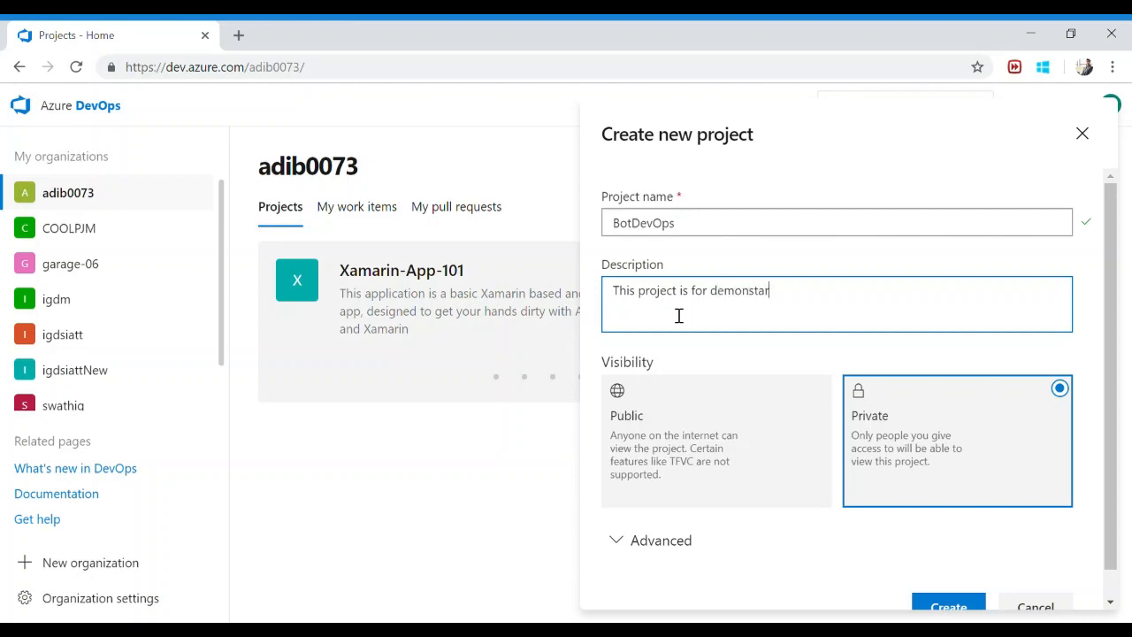
{"action": "type", "text": "ting"}
{"action": "key", "text": "BackSpace"}
{"action": "key", "text": "BackSpace"}
{"action": "key", "text": "BackSpace"}
{"action": "type", "text": "rating devops flow"}
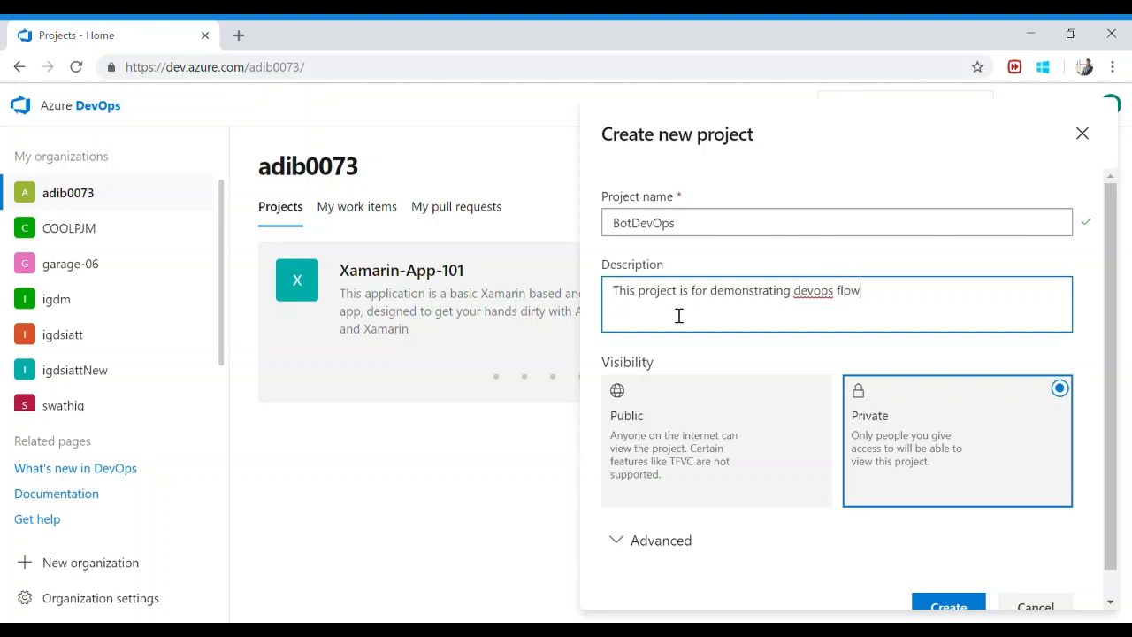
{"action": "type", "text": "s for Microsoft"}
{"action": "type", "text": "Azure B"}
{"action": "type", "text": "ot serv"}
{"action": "type", "text": "ice"}
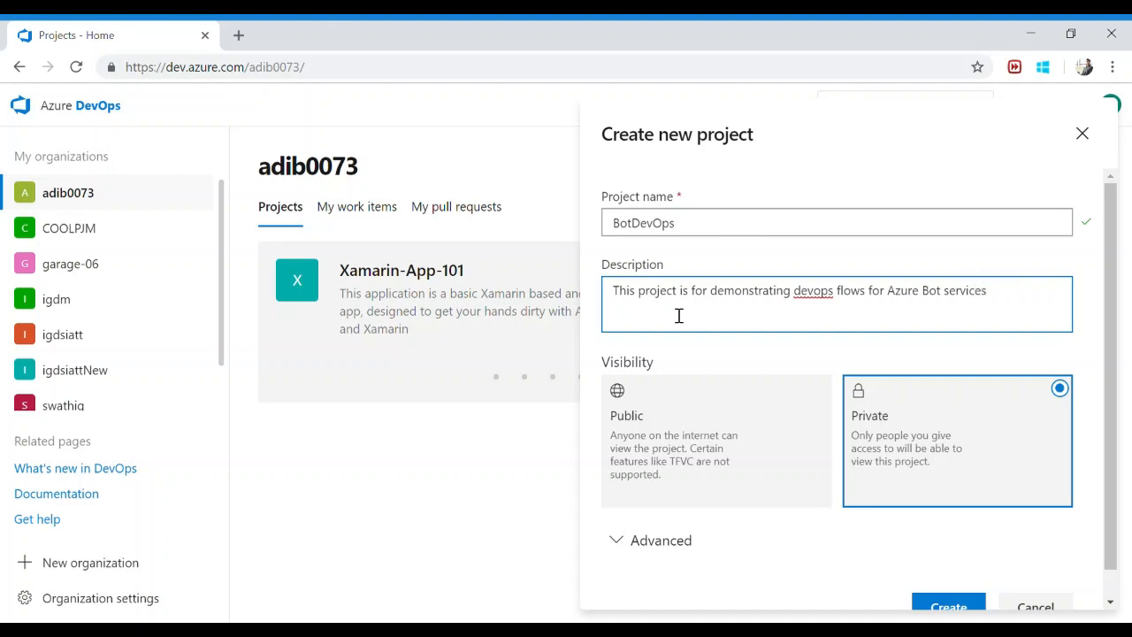
{"action": "type", "text": "s"}
Make the project Public, keep Git version control and the Agile work item process in the advanced options, and create the project
{"action": "scroll", "coordinate": [688, 395], "scroll_direction": "down", "scroll_amount": 1}
{"action": "left_click", "coordinate": [690, 395]}
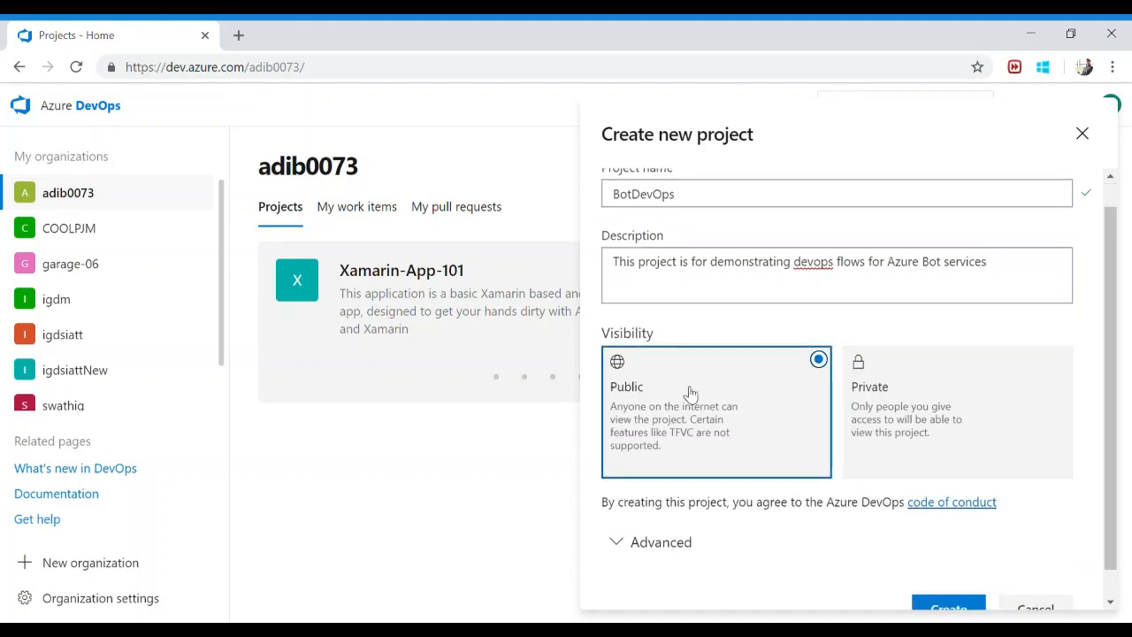
{"action": "scroll", "coordinate": [686, 416], "scroll_direction": "down", "scroll_amount": 1}
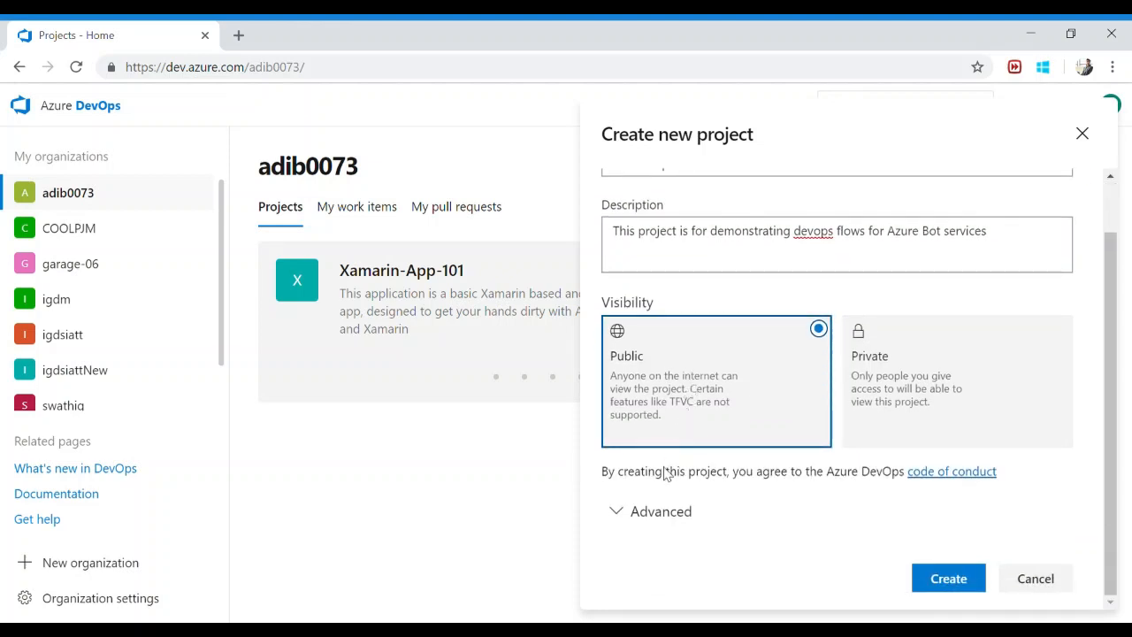
{"action": "left_click", "coordinate": [646, 524]}
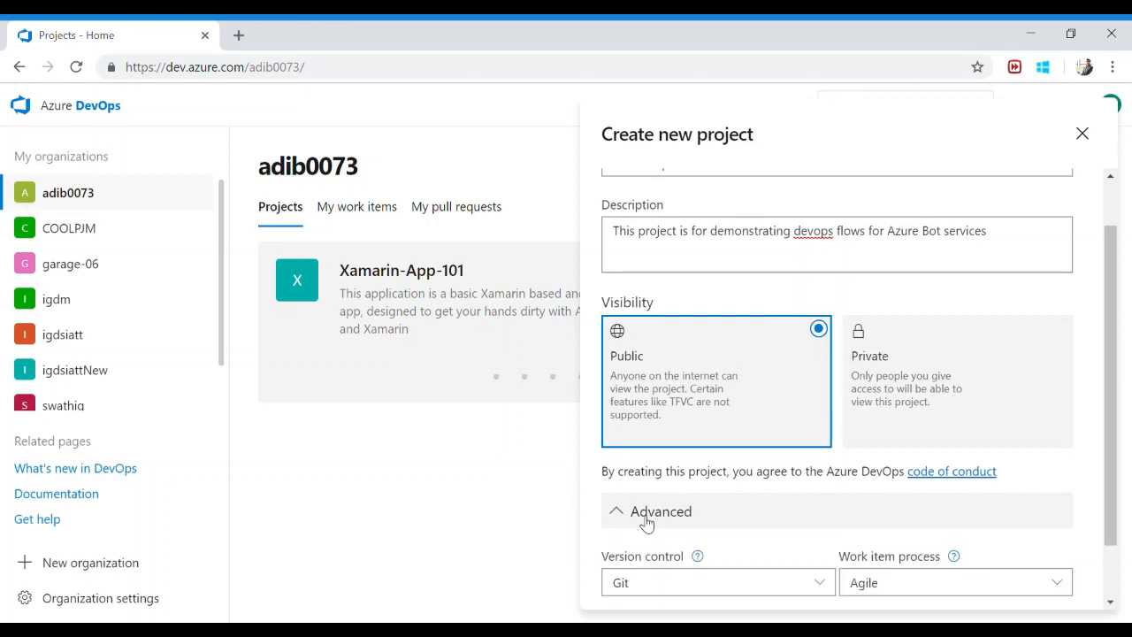
{"action": "scroll", "coordinate": [652, 505], "scroll_direction": "down", "scroll_amount": 2}
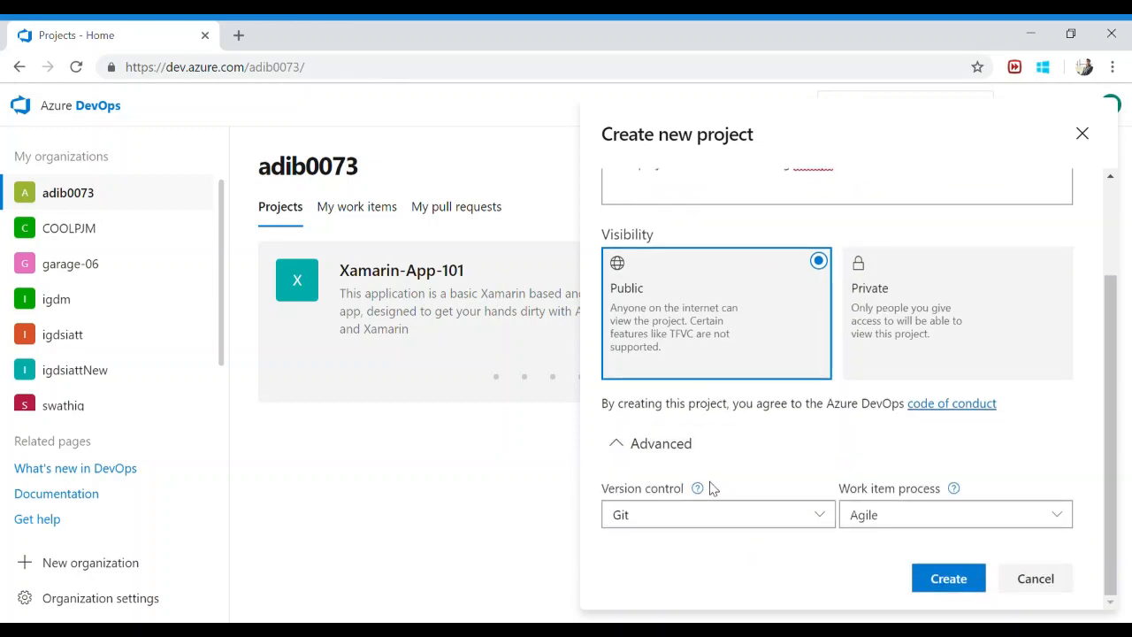
{"action": "left_click", "coordinate": [718, 519]}
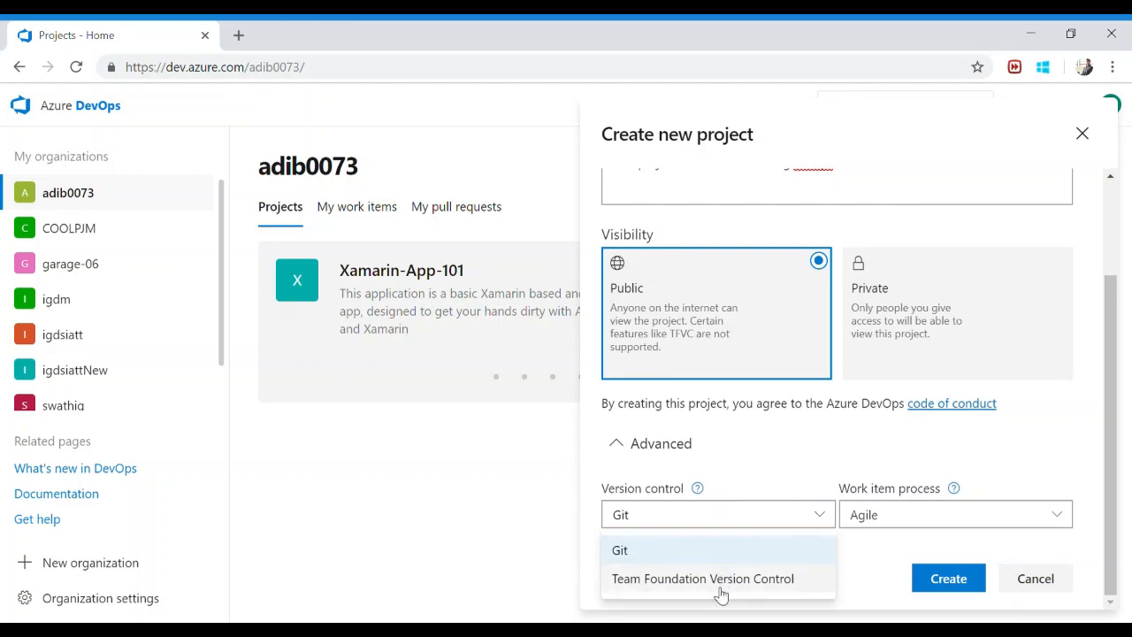
{"action": "left_click", "coordinate": [782, 549]}
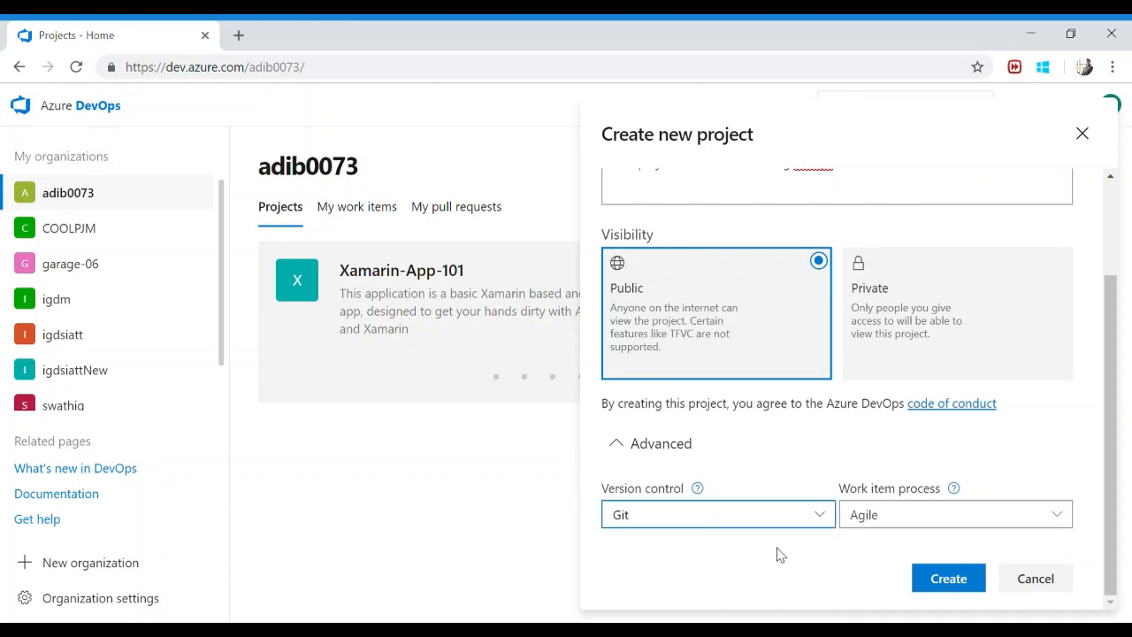
{"action": "left_click", "coordinate": [864, 517]}
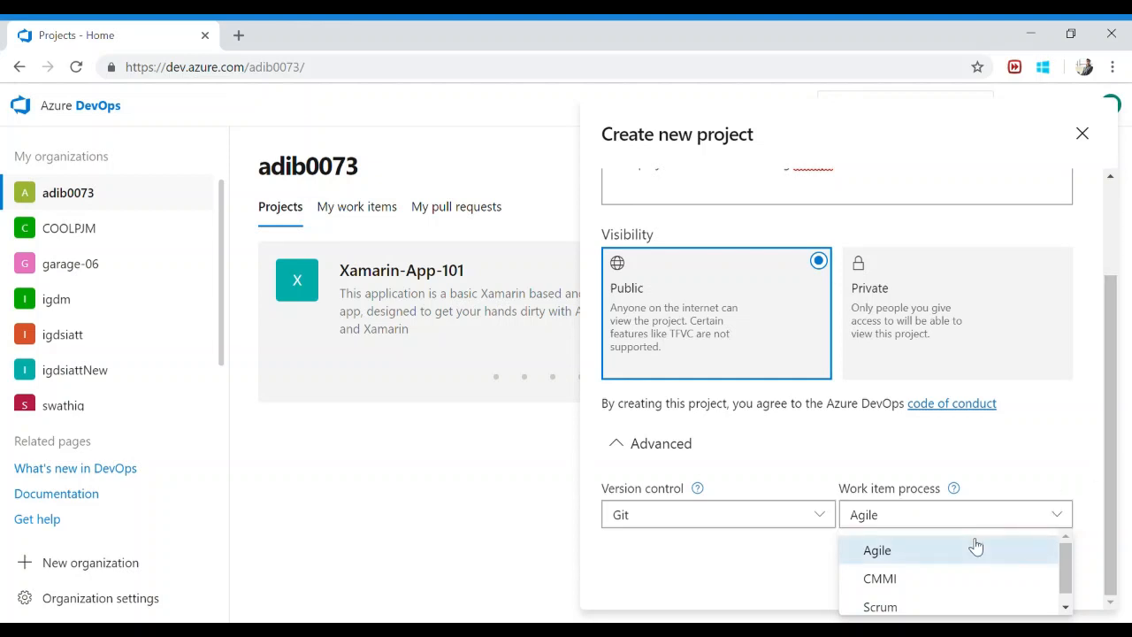
{"action": "scroll", "coordinate": [903, 557], "scroll_direction": "down", "scroll_amount": 1}
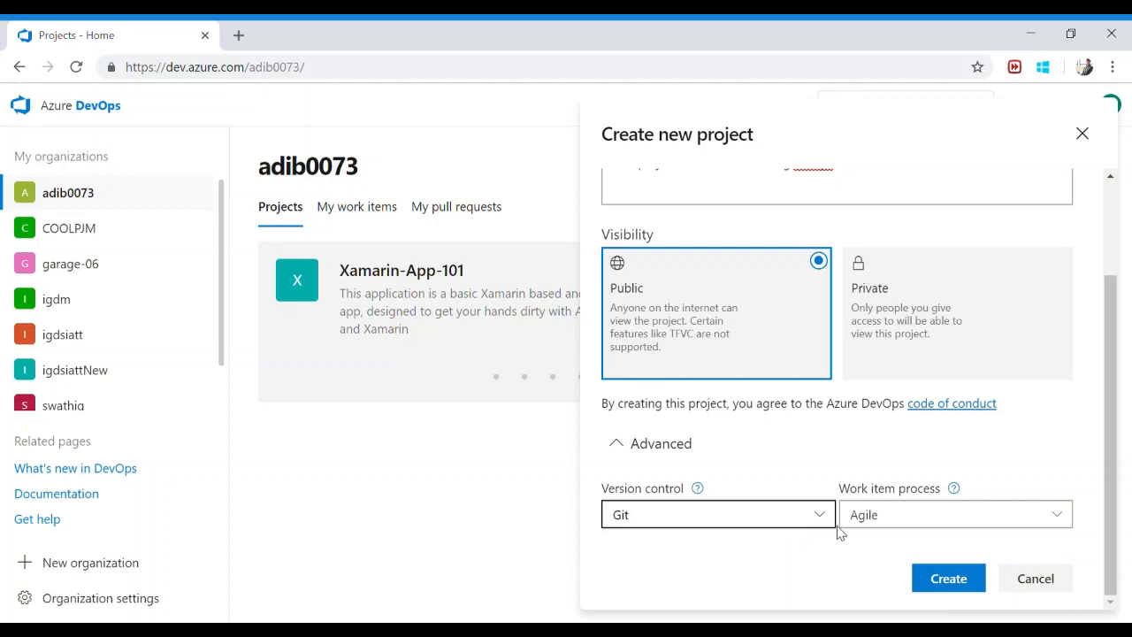
{"action": "left_click", "coordinate": [943, 582]}
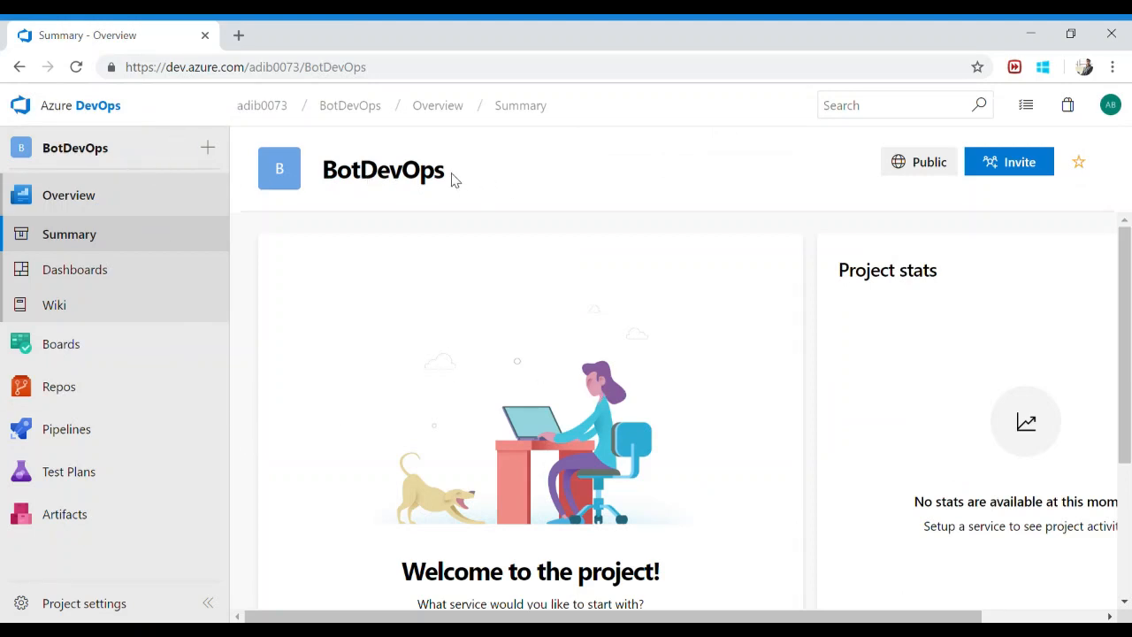
Look over the BotDevOps project summary and its available services, from Boards and Repos to Artifacts
{"action": "left_click_drag", "start_coordinate": [455, 179], "coordinate": [336, 185]}
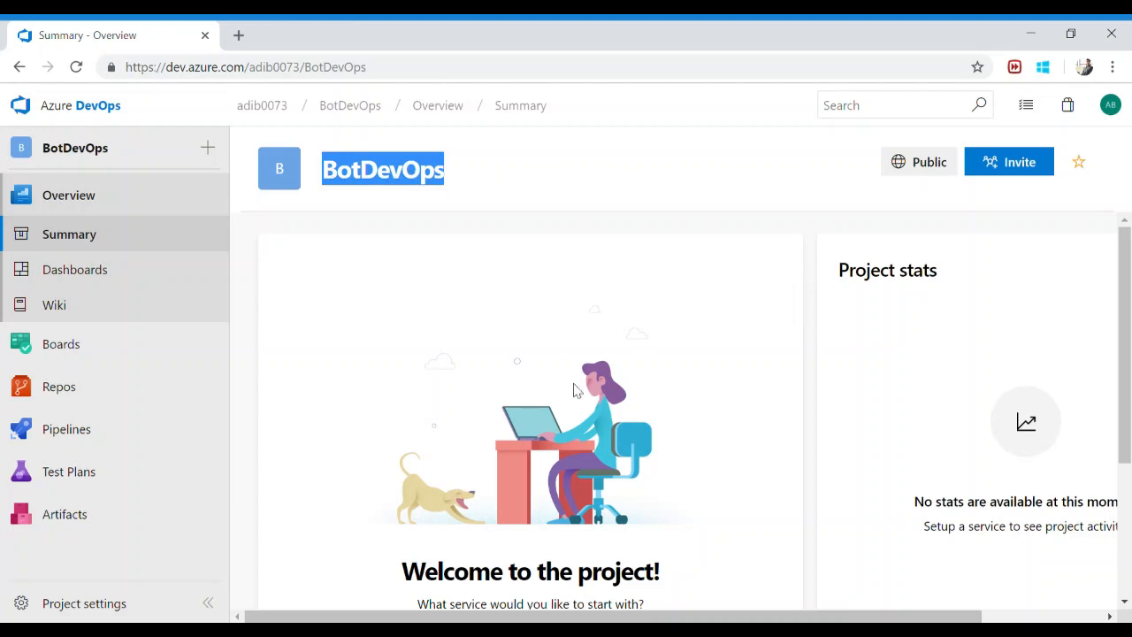
{"action": "scroll", "coordinate": [654, 549], "scroll_direction": "down", "scroll_amount": 2}
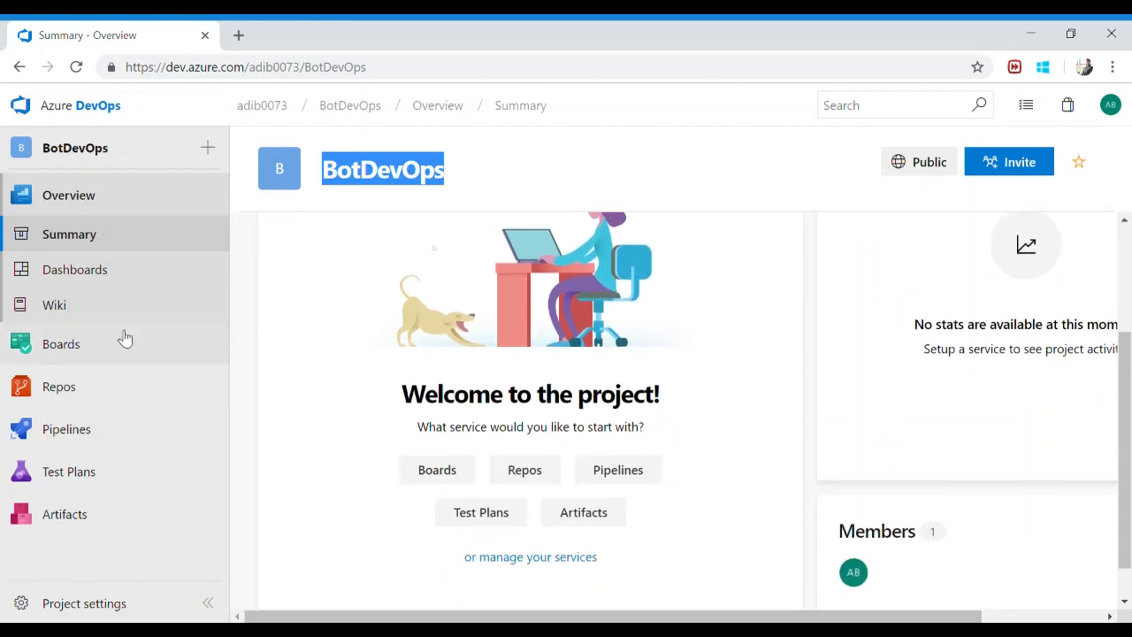
{"action": "mouse_move", "coordinate": [38, 341]}
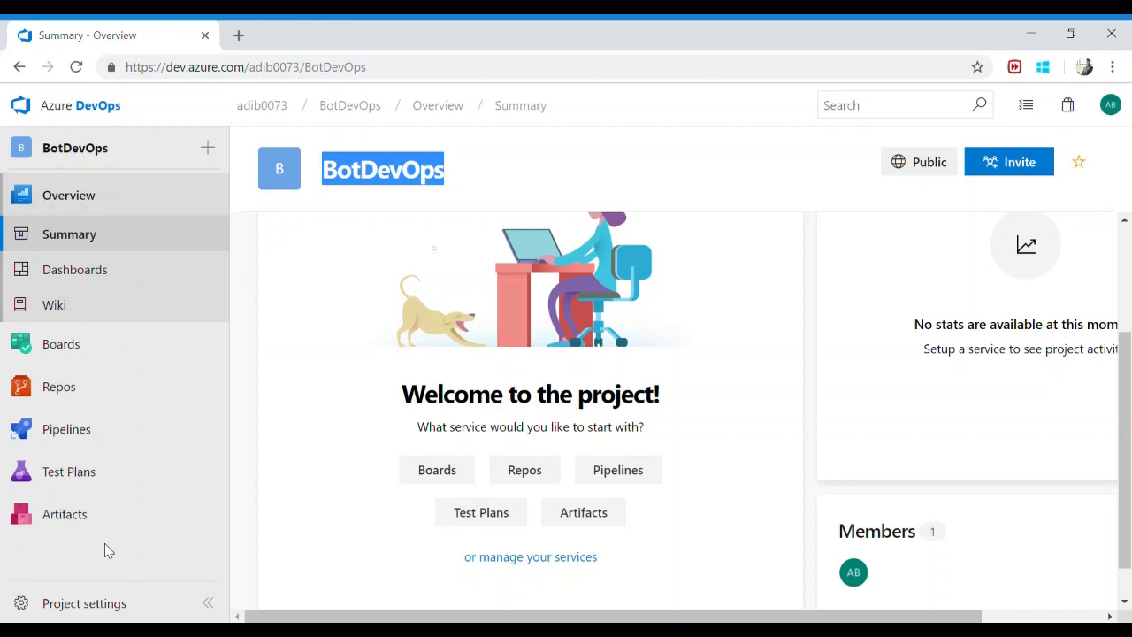
{"action": "scroll", "coordinate": [399, 434], "scroll_direction": "up", "scroll_amount": 2}
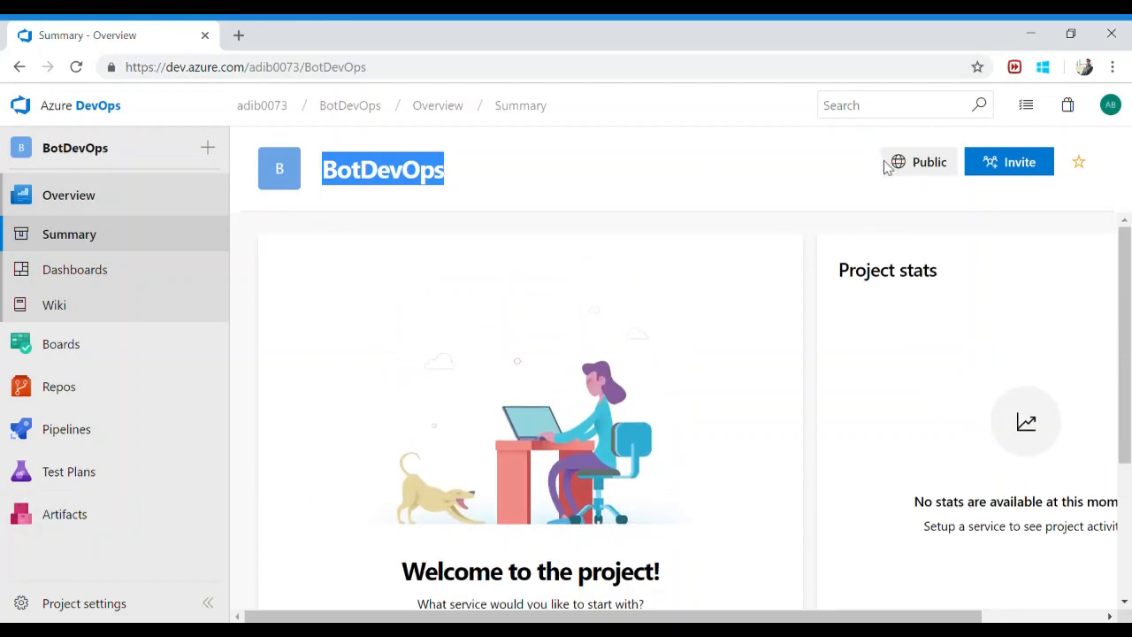
View the form for inviting members to BotDevOps, dismiss it, and review the project's stats and members sections
{"action": "left_click", "coordinate": [993, 178]}
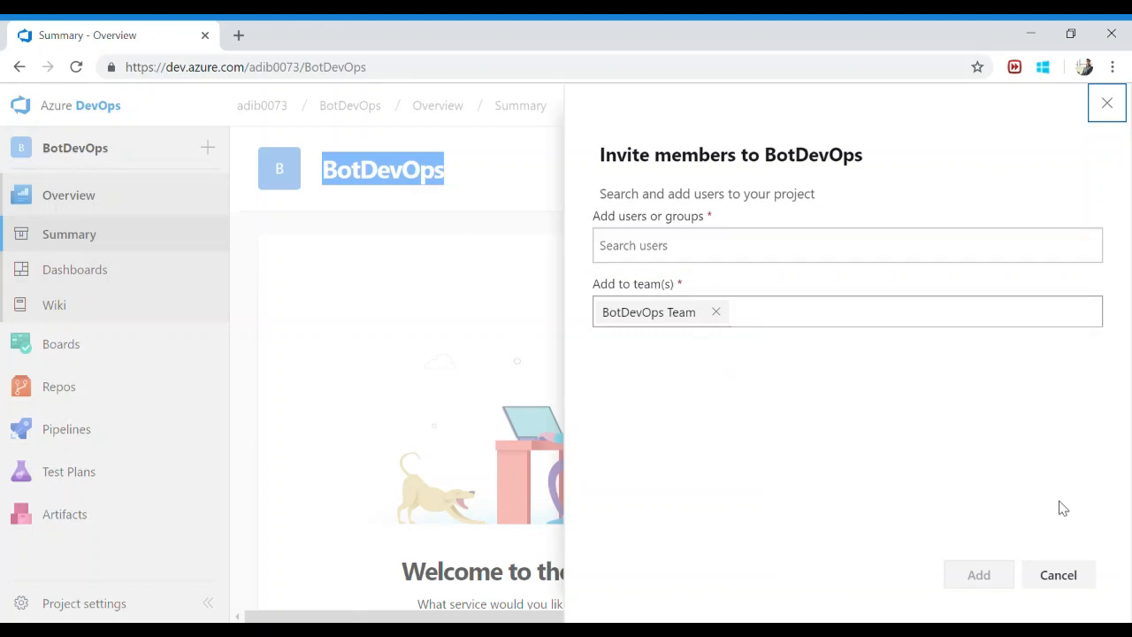
{"action": "left_click", "coordinate": [1074, 584]}
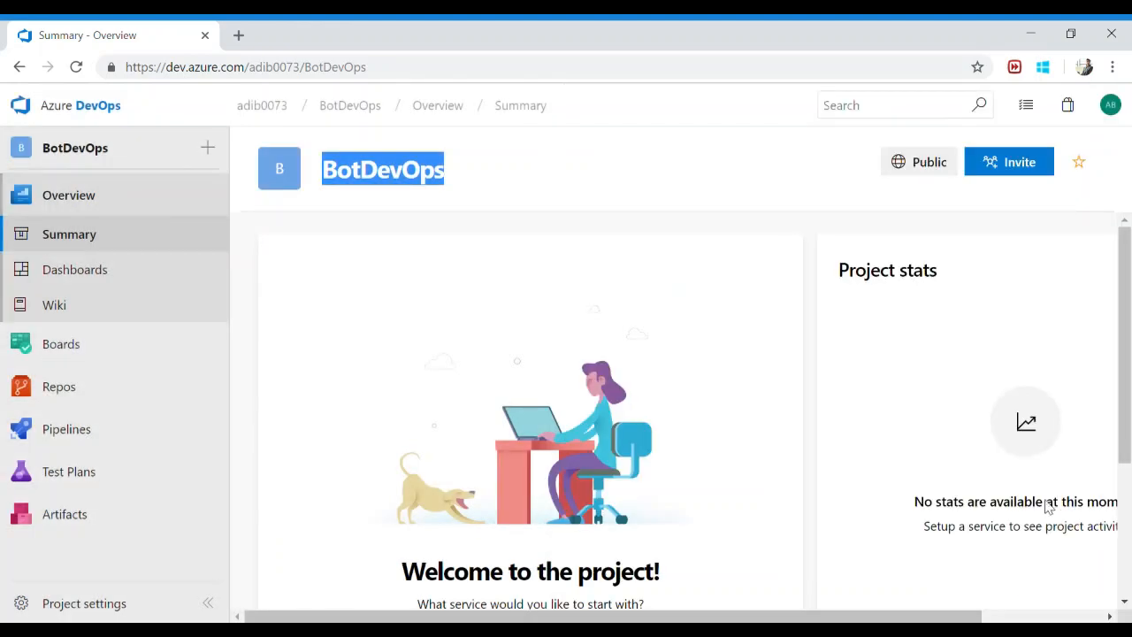
{"action": "scroll", "coordinate": [950, 596], "scroll_direction": "down", "scroll_amount": 2}
{"action": "left_click_drag", "start_coordinate": [940, 619], "coordinate": [1006, 604]}
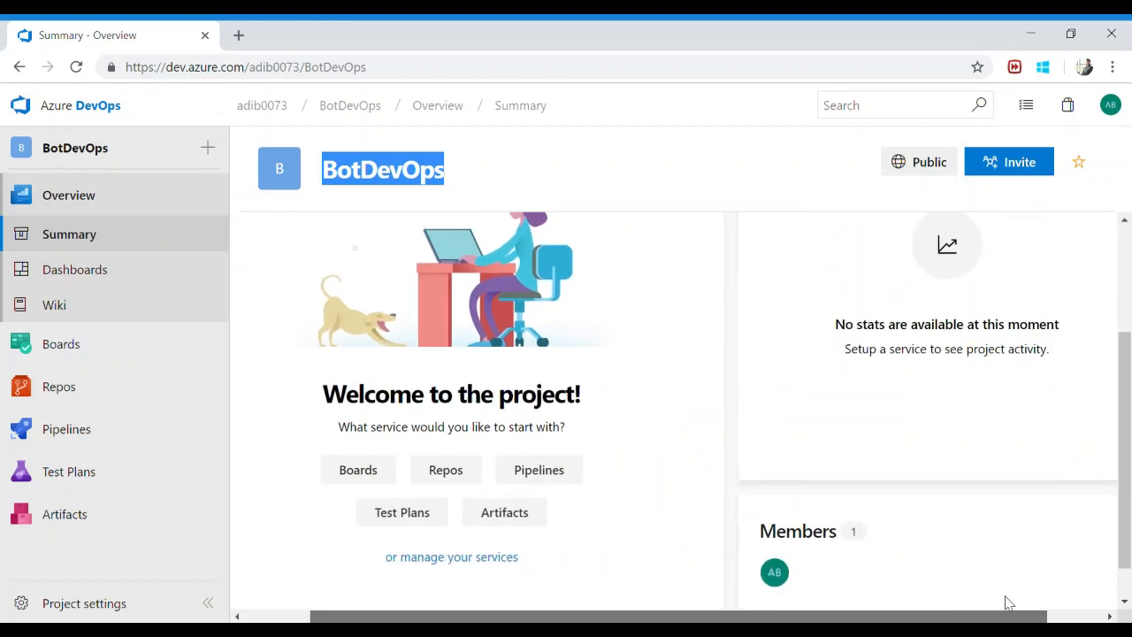
{"action": "scroll", "coordinate": [973, 562], "scroll_direction": "down", "scroll_amount": 1}
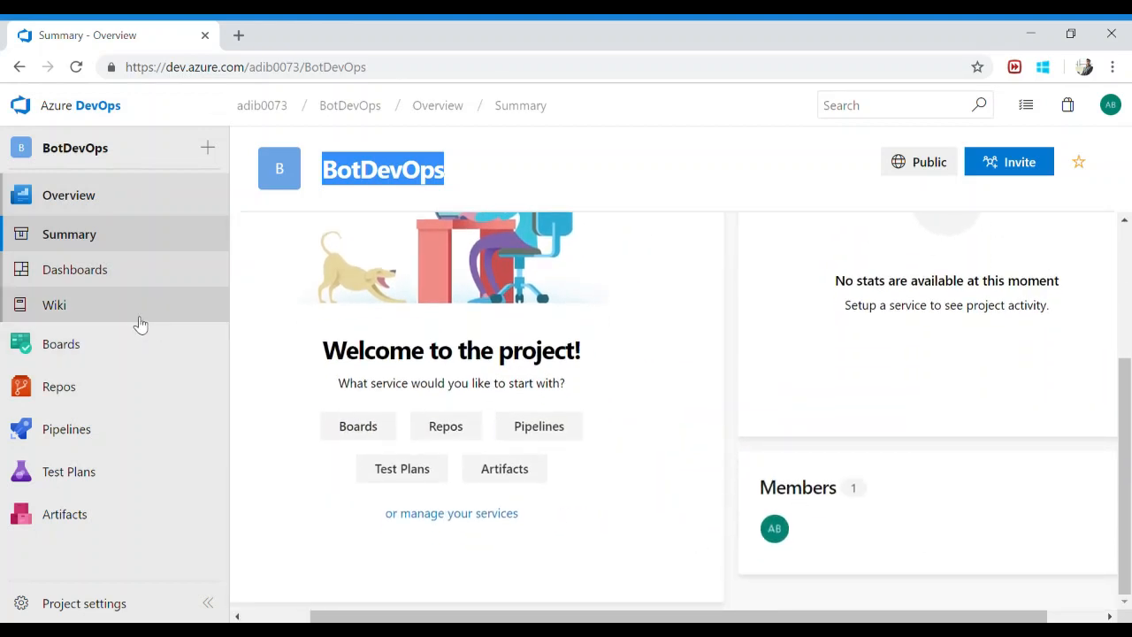
Check which kinds of items can be added directly to the BotDevOps project
{"action": "left_click", "coordinate": [208, 149]}
{"action": "left_click", "coordinate": [178, 152]}
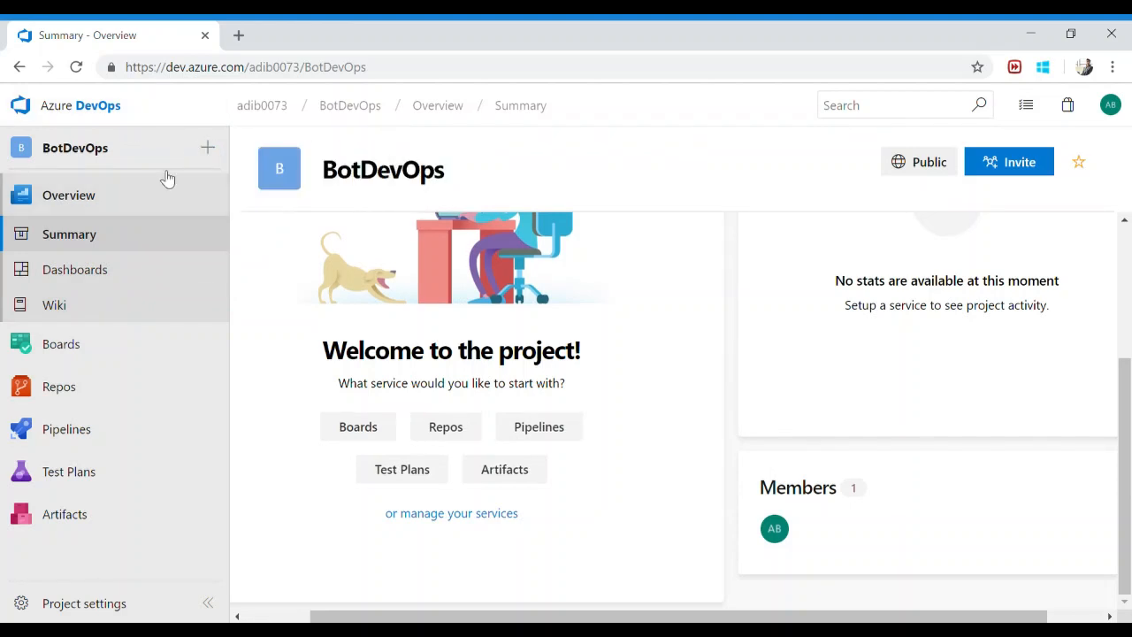
{"action": "left_click", "coordinate": [208, 149]}
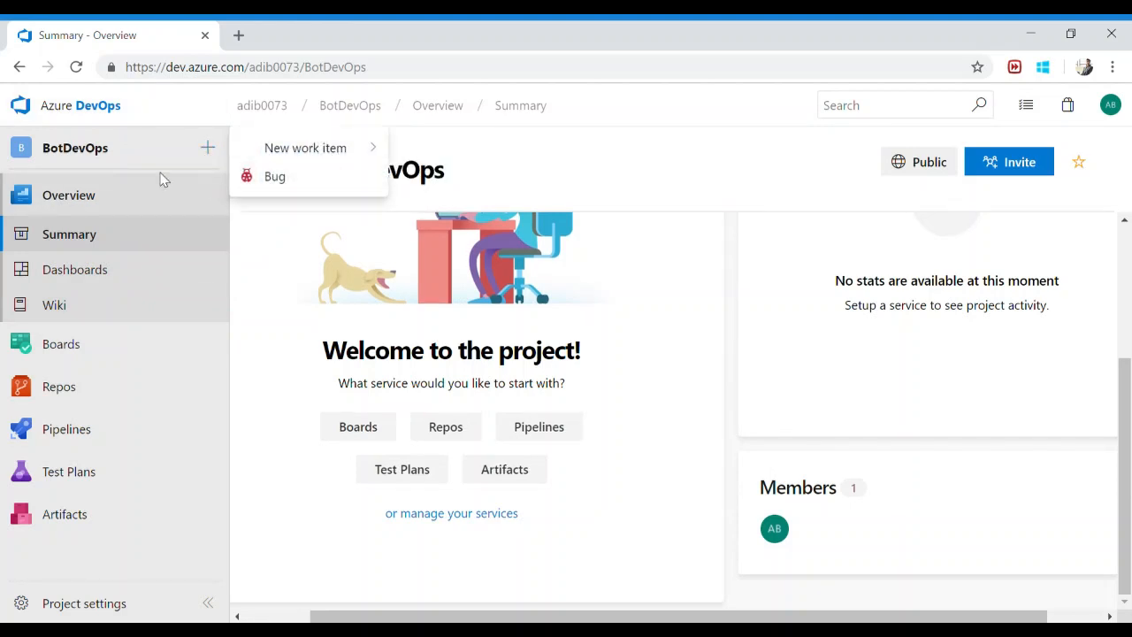
Look through the project's stories board, the Iteration 1 sprint taskboard and the Artifacts packages page
{"action": "left_click", "coordinate": [89, 239]}
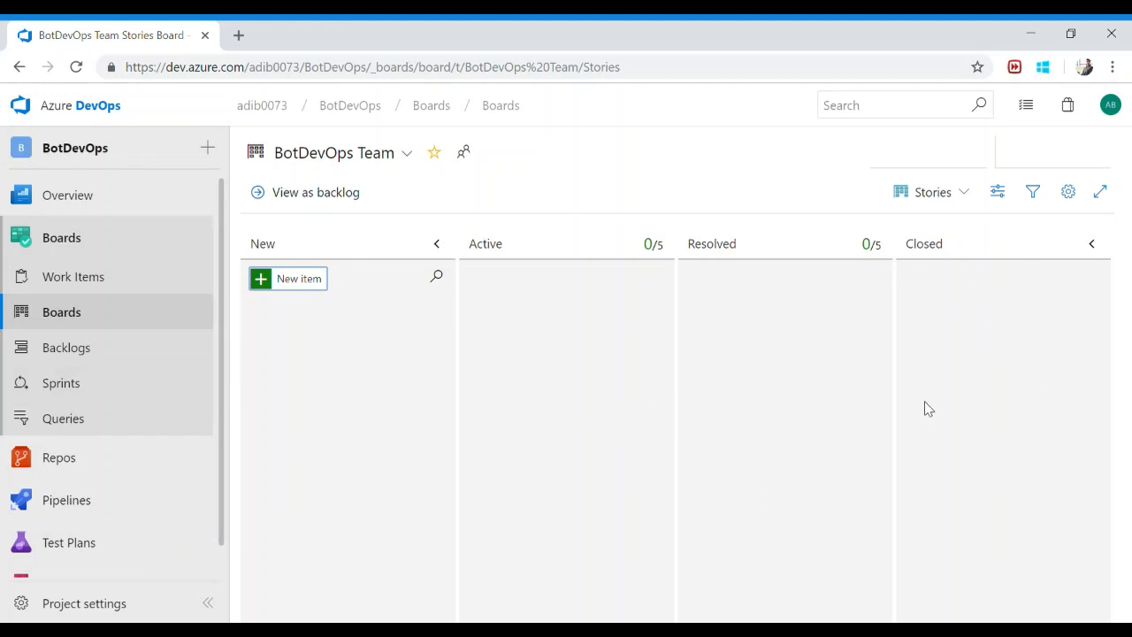
{"action": "left_click", "coordinate": [87, 398]}
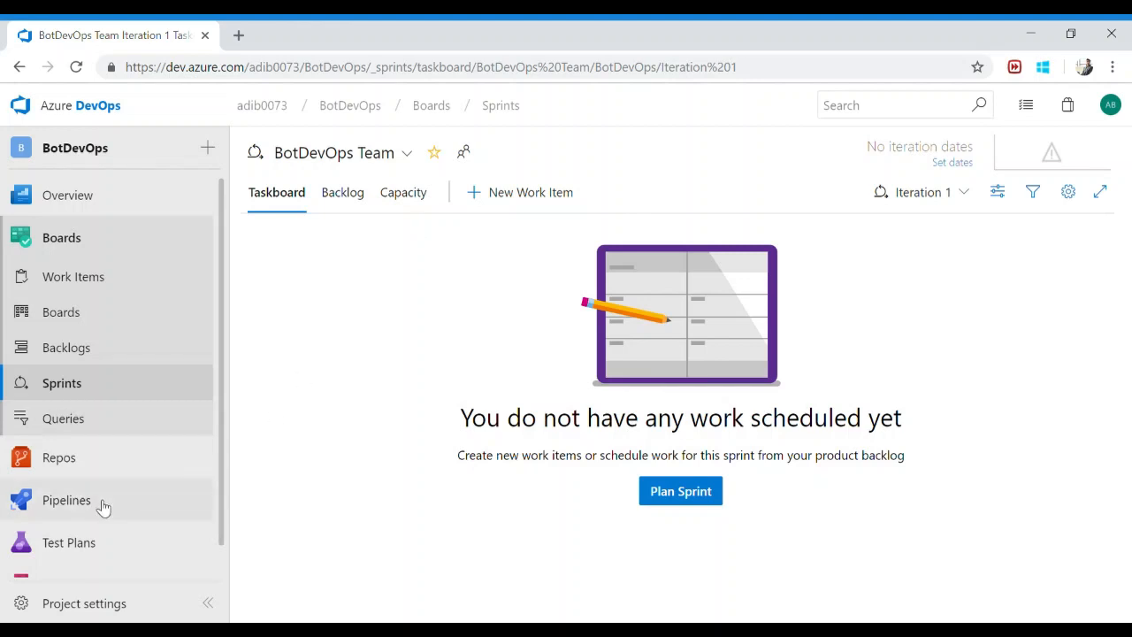
{"action": "scroll", "coordinate": [101, 505], "scroll_direction": "down", "scroll_amount": 1}
{"action": "left_click", "coordinate": [86, 553]}
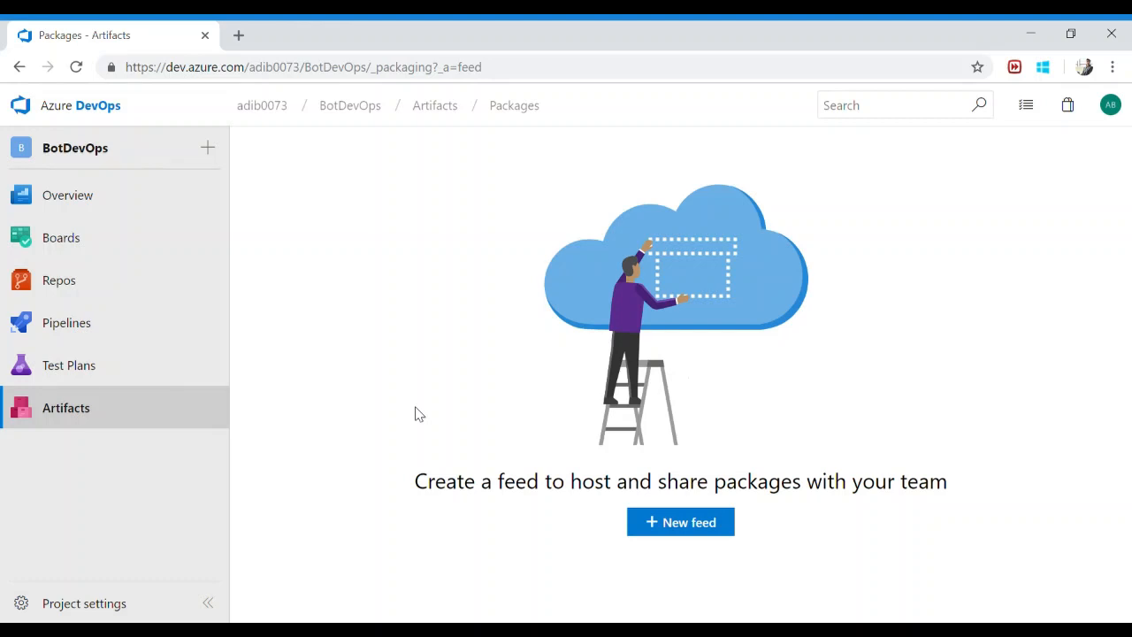
Open the BotDevOps repository's files page and review the options for cloning, pushing, importing or initializing code
{"action": "left_click", "coordinate": [202, 396]}
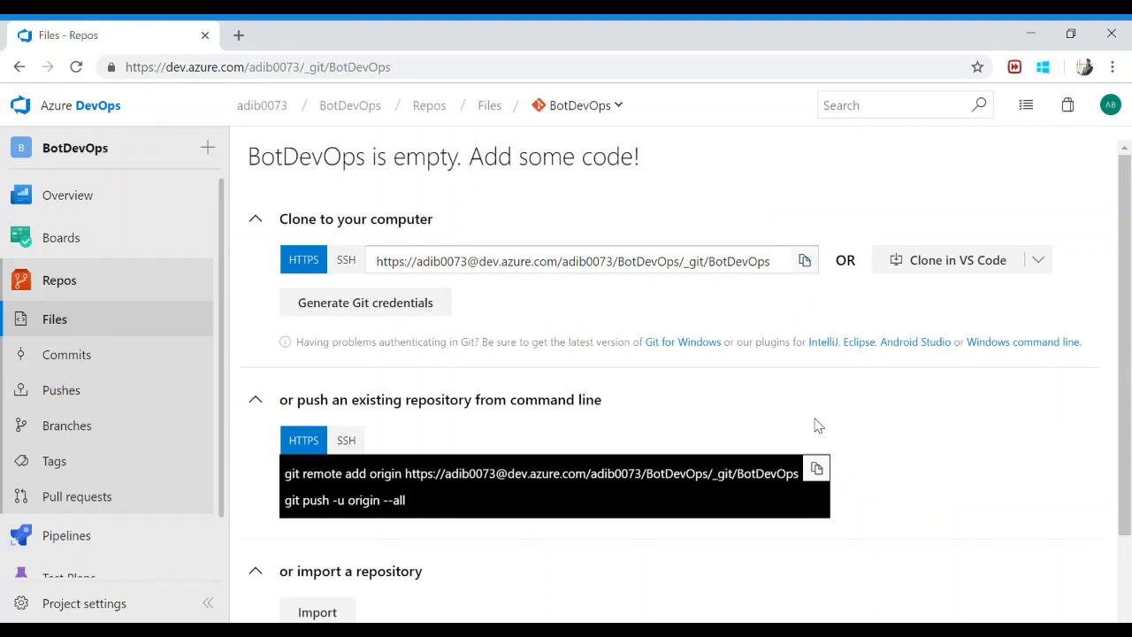
{"action": "triple_click", "coordinate": [448, 264]}
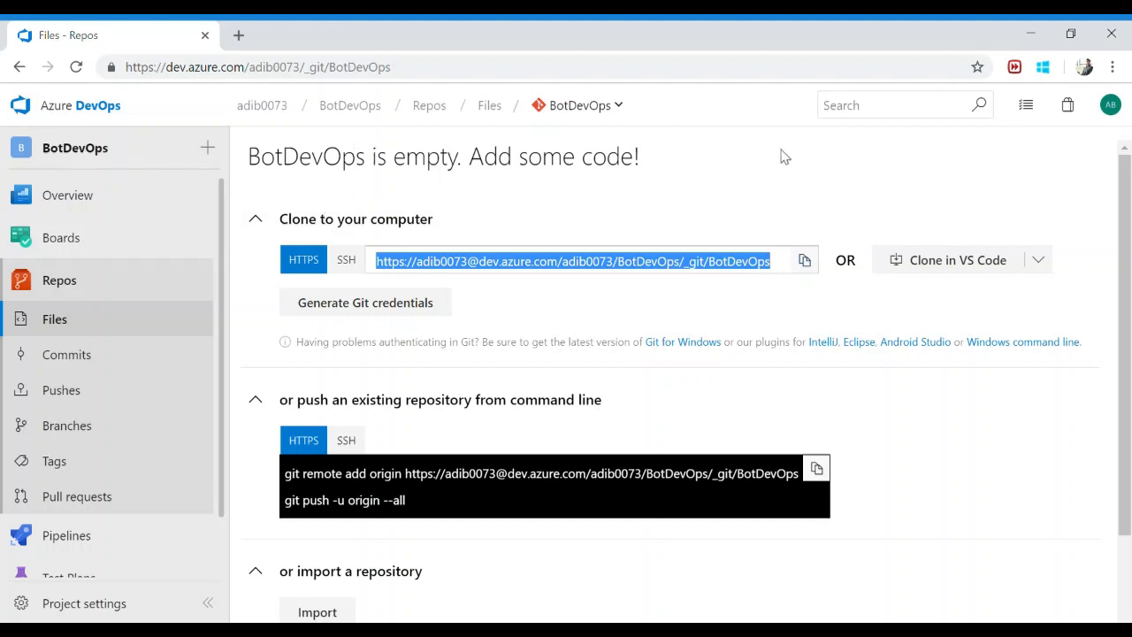
{"action": "scroll", "coordinate": [426, 430], "scroll_direction": "down", "scroll_amount": 1}
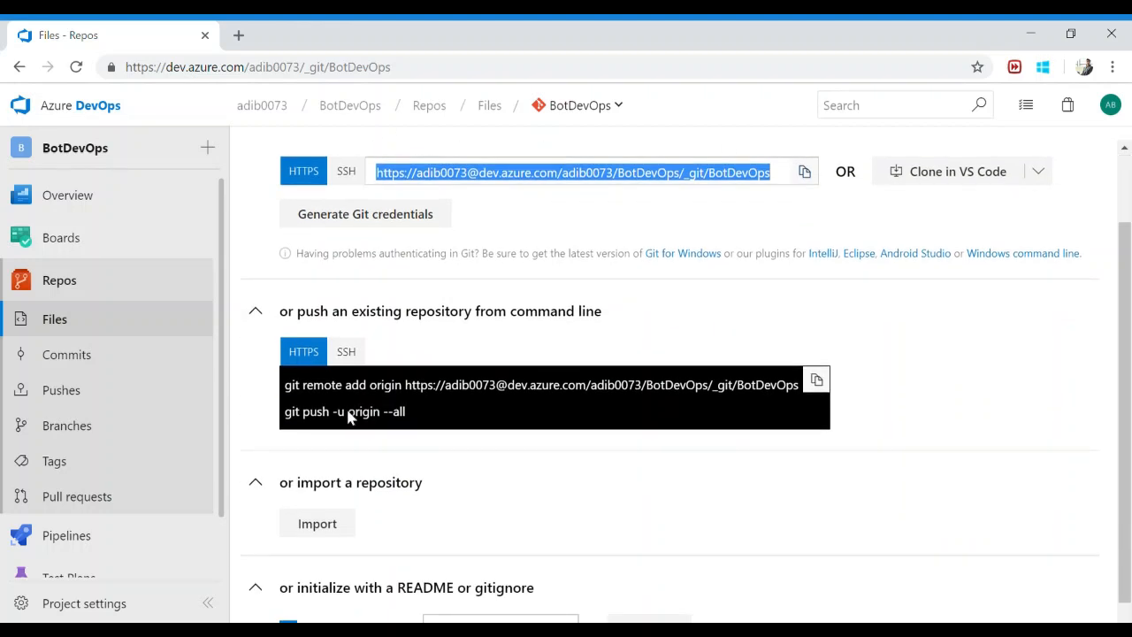
{"action": "scroll", "coordinate": [480, 429], "scroll_direction": "down", "scroll_amount": 1}
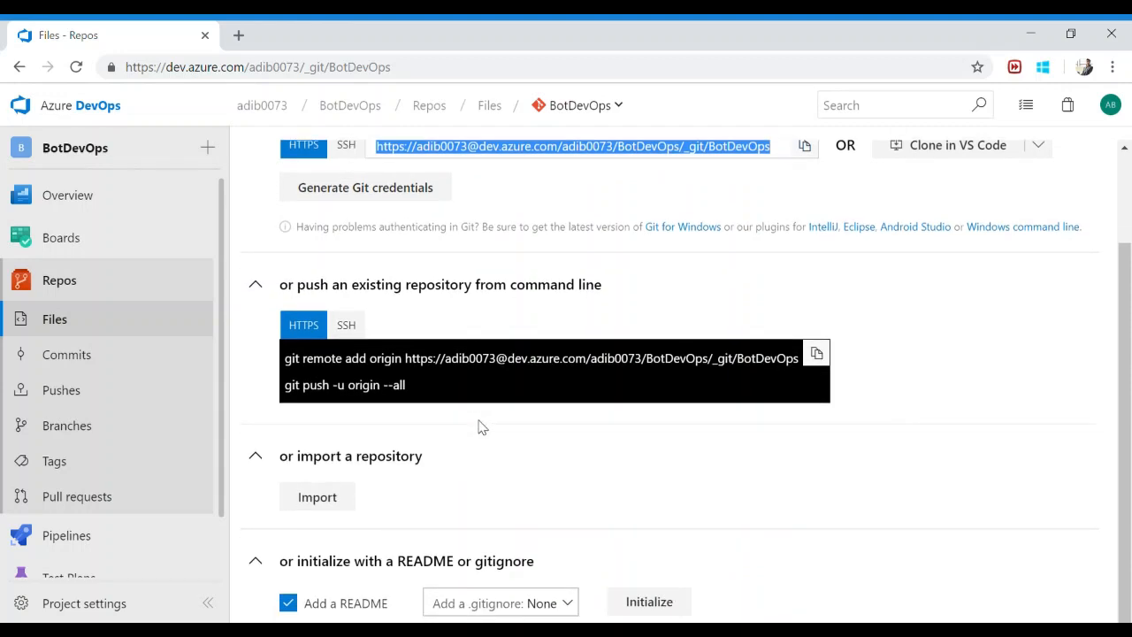
{"action": "scroll", "coordinate": [480, 427], "scroll_direction": "up", "scroll_amount": 2}
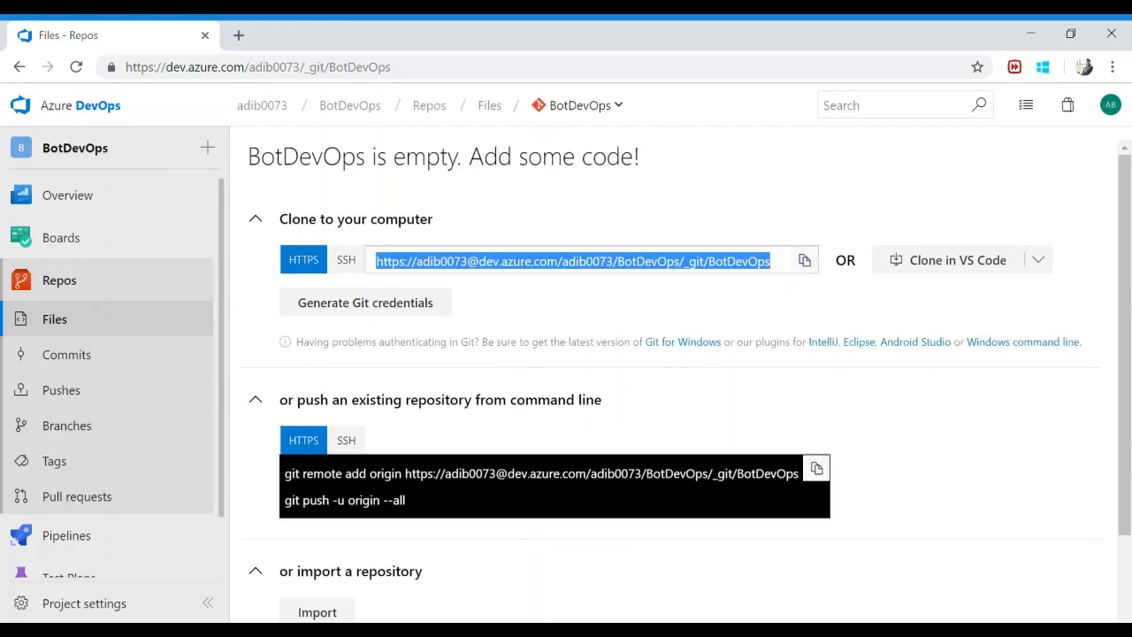
{"action": "scroll", "coordinate": [328, 607], "scroll_direction": "down", "scroll_amount": 1}
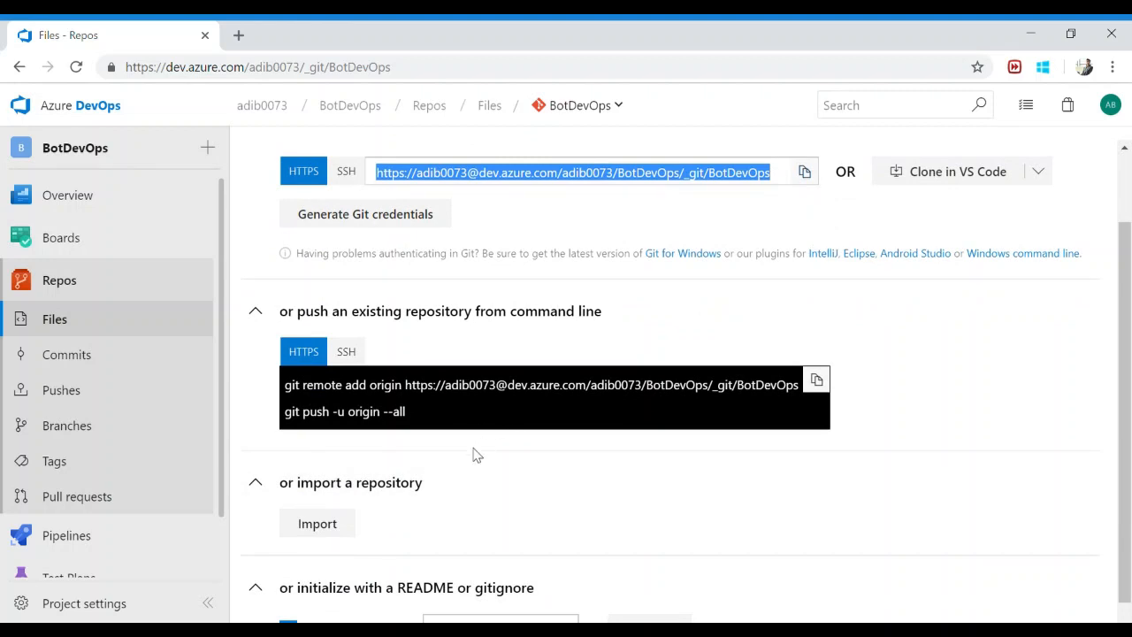
{"action": "scroll", "coordinate": [425, 484], "scroll_direction": "up", "scroll_amount": 1}
{"action": "scroll", "coordinate": [424, 483], "scroll_direction": "up", "scroll_amount": 1}
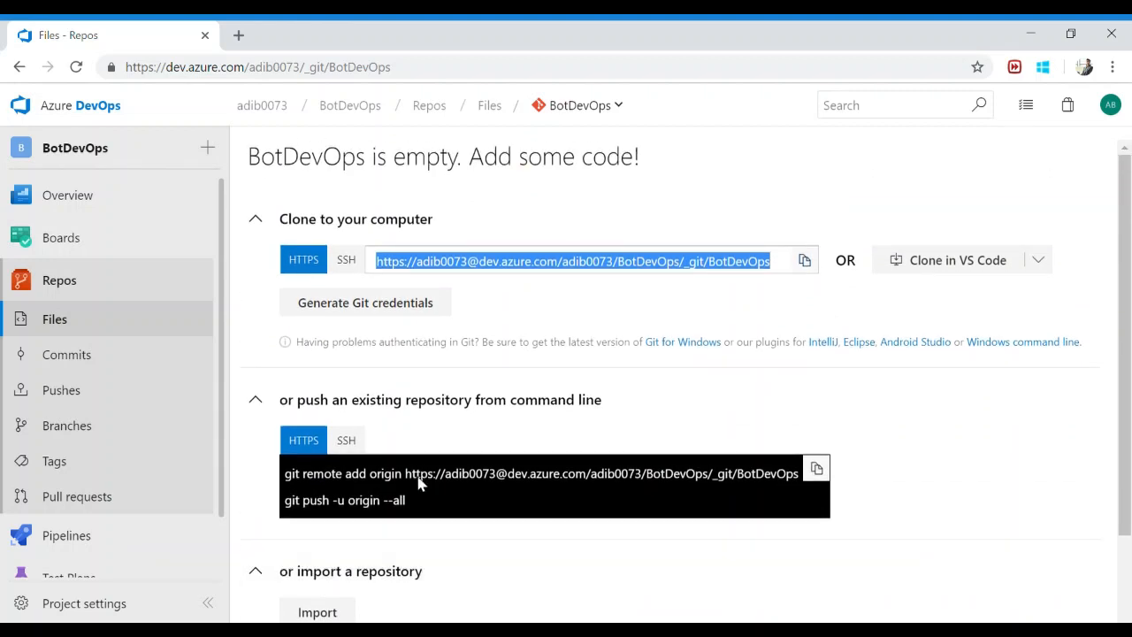
Copy the HTTPS clone URL of the empty BotDevOps repository
{"action": "left_click", "coordinate": [509, 319]}
{"action": "left_click", "coordinate": [492, 259]}
{"action": "left_click", "coordinate": [414, 265]}
{"action": "key", "text": "ctrl+c"}
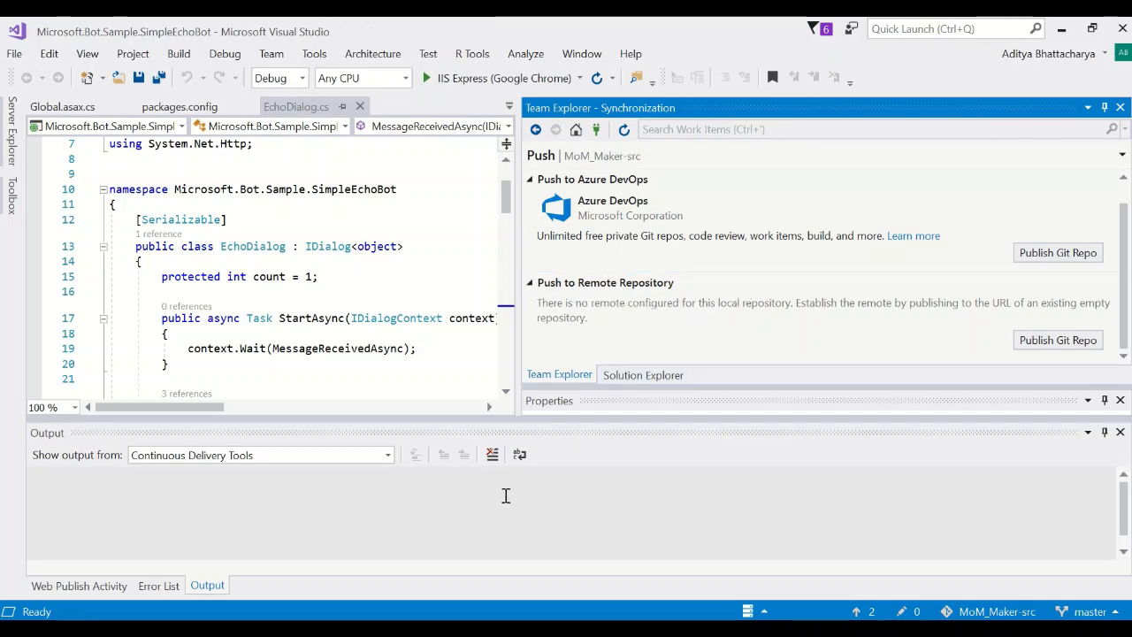
{"action": "mouse_move", "coordinate": [472, 618]}
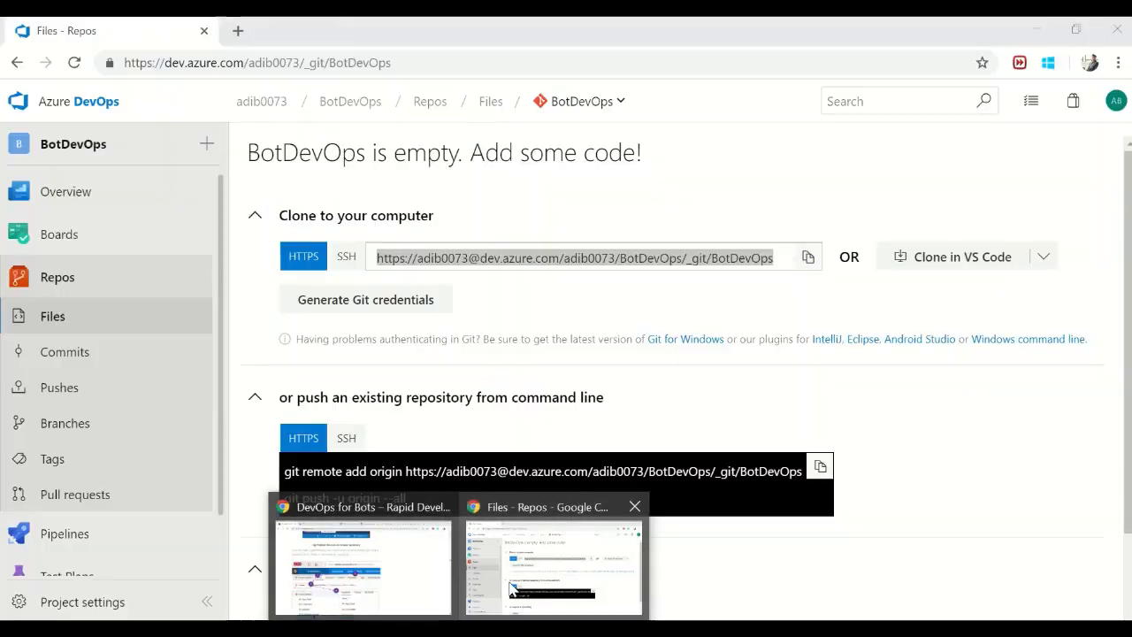
{"action": "left_click", "coordinate": [510, 587]}
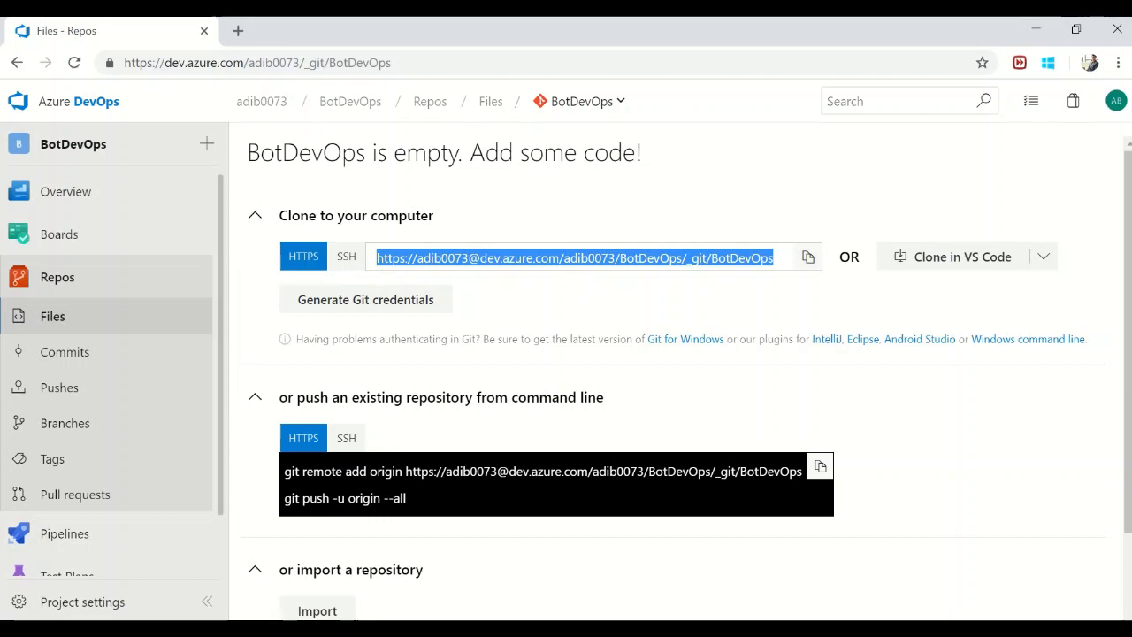
Switch to Visual Studio and publish the MoM_Maker-src repository to the copied BotDevOps remote repository URL
{"action": "left_click", "coordinate": [478, 627]}
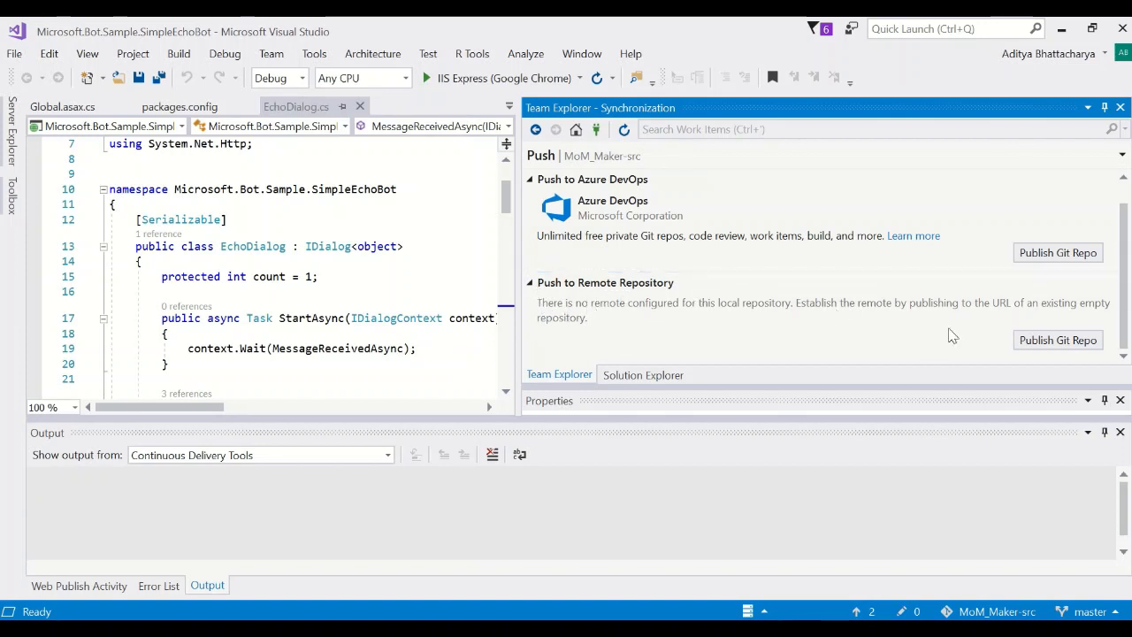
{"action": "left_click", "coordinate": [1032, 347]}
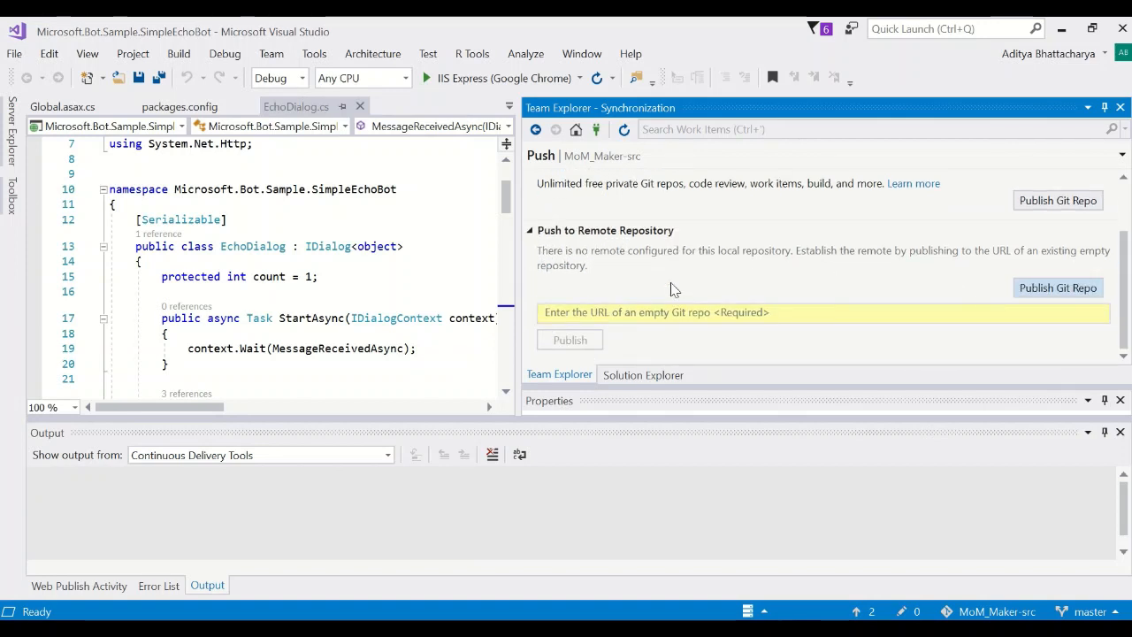
{"action": "left_click", "coordinate": [652, 312]}
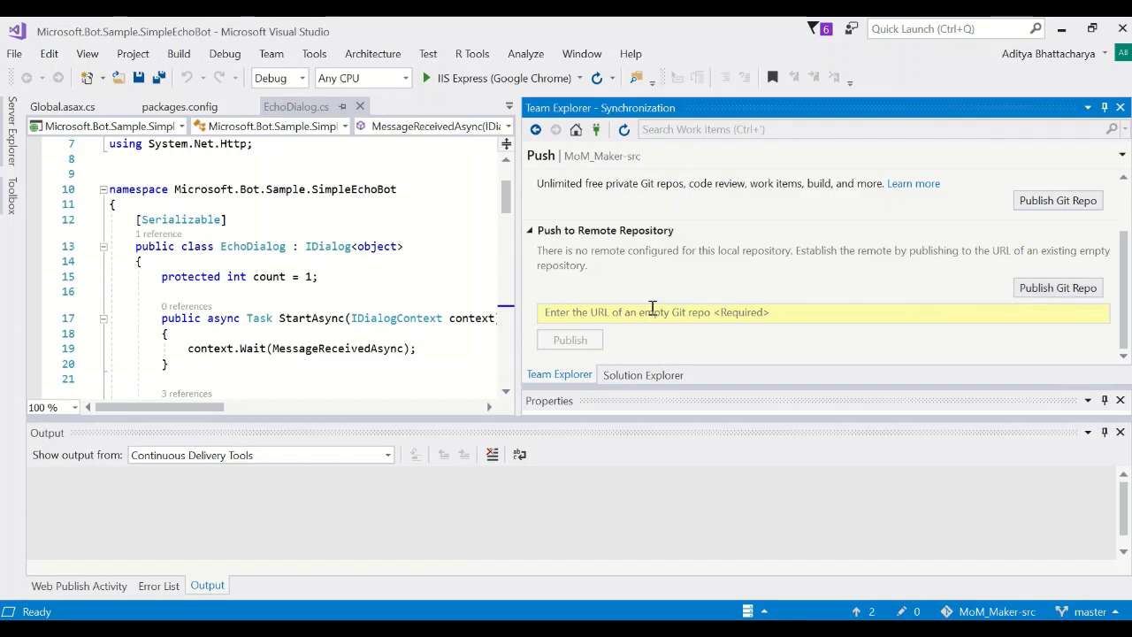
{"action": "key", "text": "ctrl+v"}
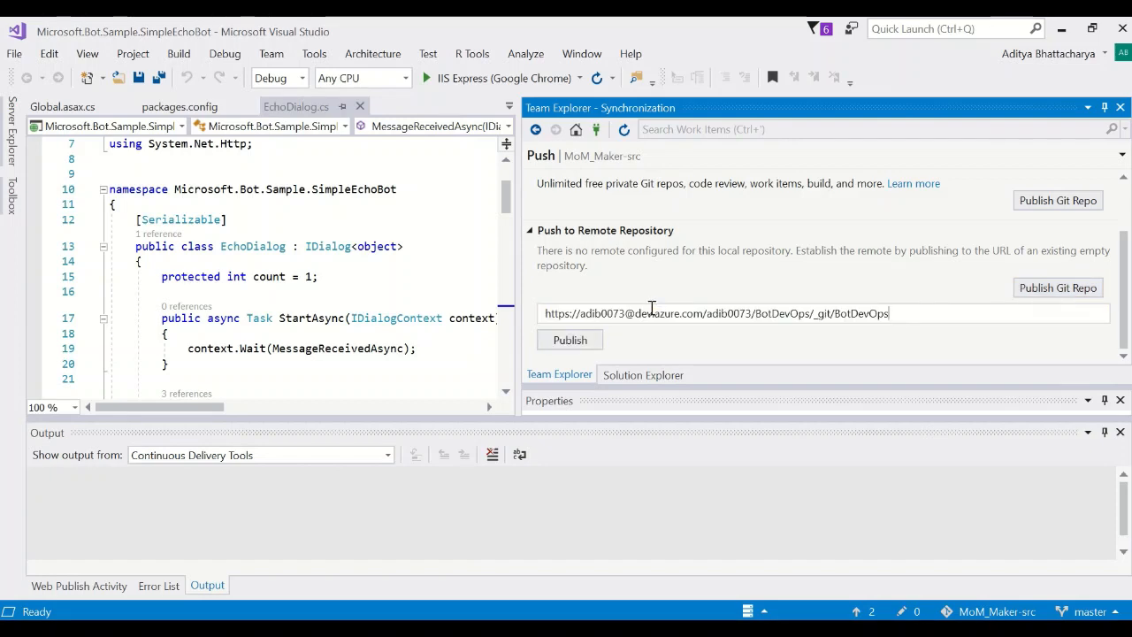
{"action": "left_click", "coordinate": [584, 342]}
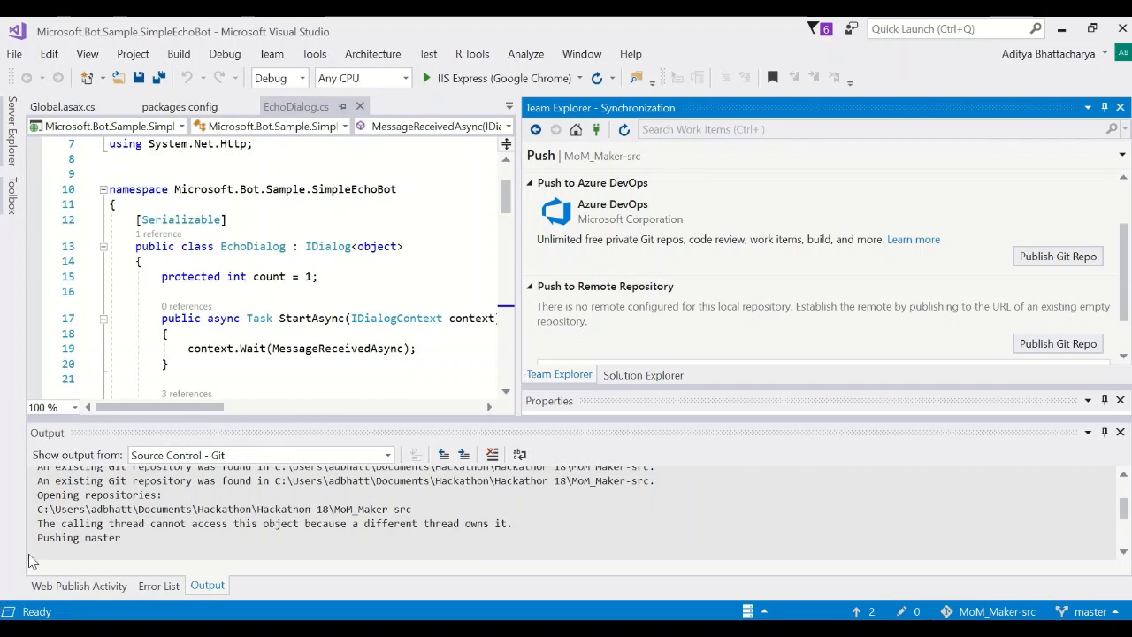
Read through the Source Control - Git output, from the local commit of the project files to the push of master
{"action": "scroll", "coordinate": [116, 516], "scroll_direction": "up", "scroll_amount": 3}
{"action": "scroll", "coordinate": [115, 515], "scroll_direction": "down", "scroll_amount": 1}
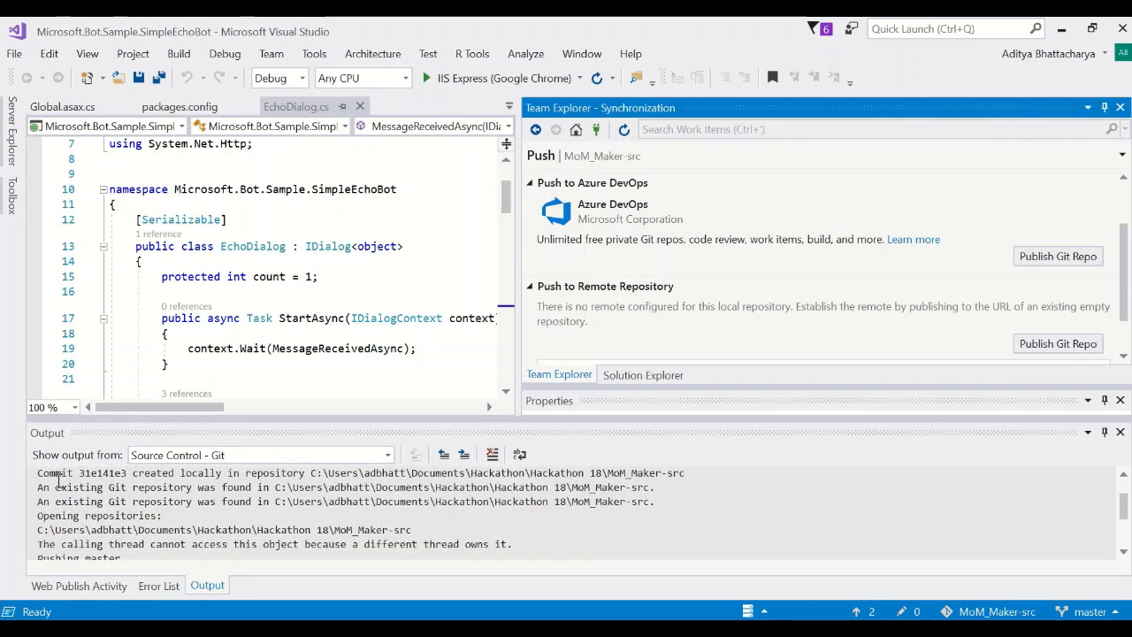
{"action": "left_click_drag", "start_coordinate": [37, 473], "coordinate": [105, 520]}
{"action": "scroll", "coordinate": [104, 522], "scroll_direction": "down", "scroll_amount": 1}
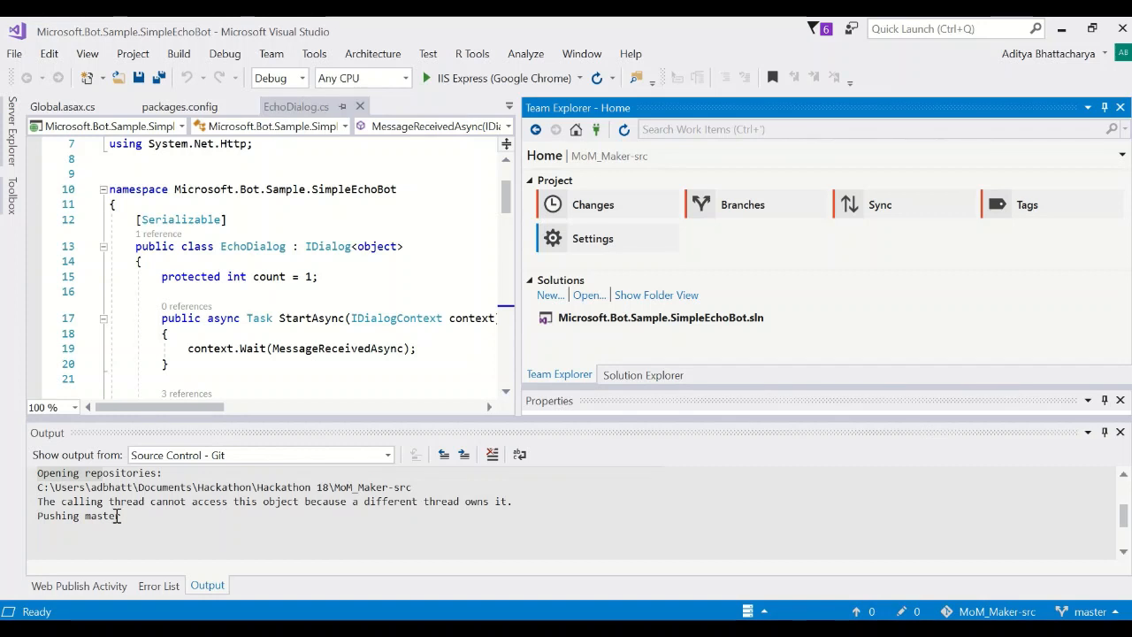
{"action": "left_click", "coordinate": [164, 525]}
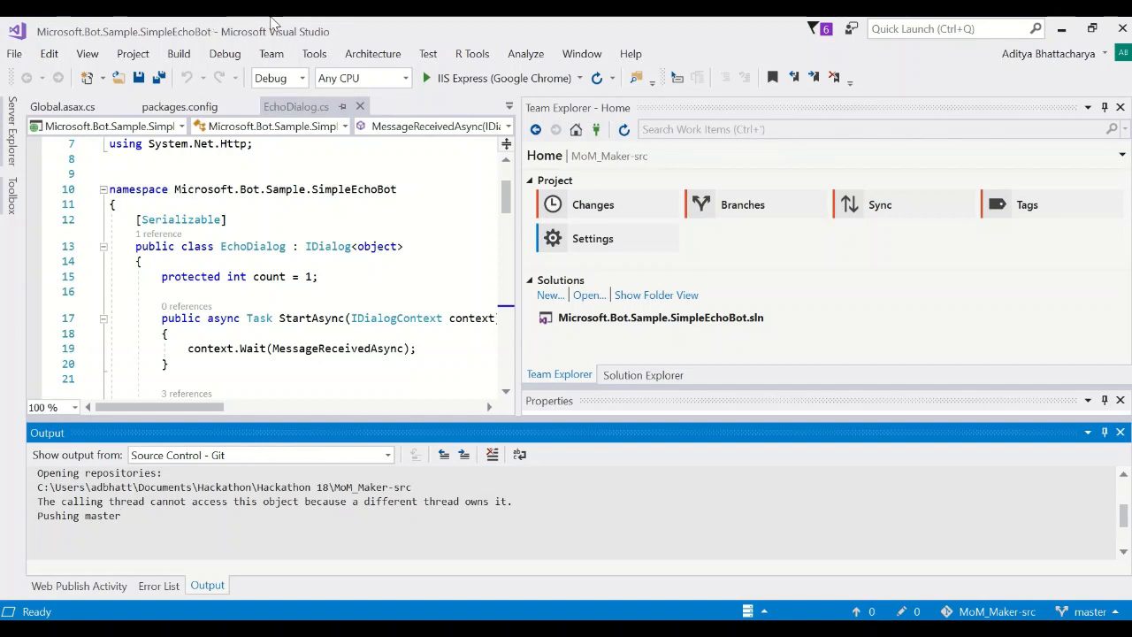
{"action": "mouse_move", "coordinate": [389, 20]}
{"action": "left_click", "coordinate": [457, 53]}
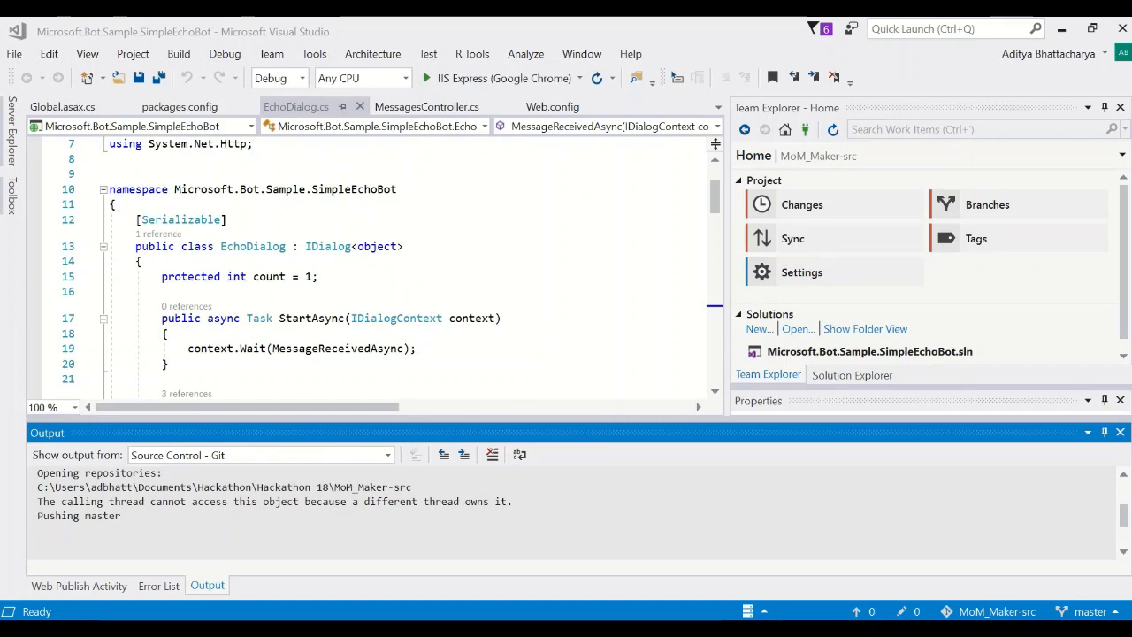
Switch to the browser and look through the files pushed to the BotDevOps repository's master branch
{"action": "left_click", "coordinate": [513, 584]}
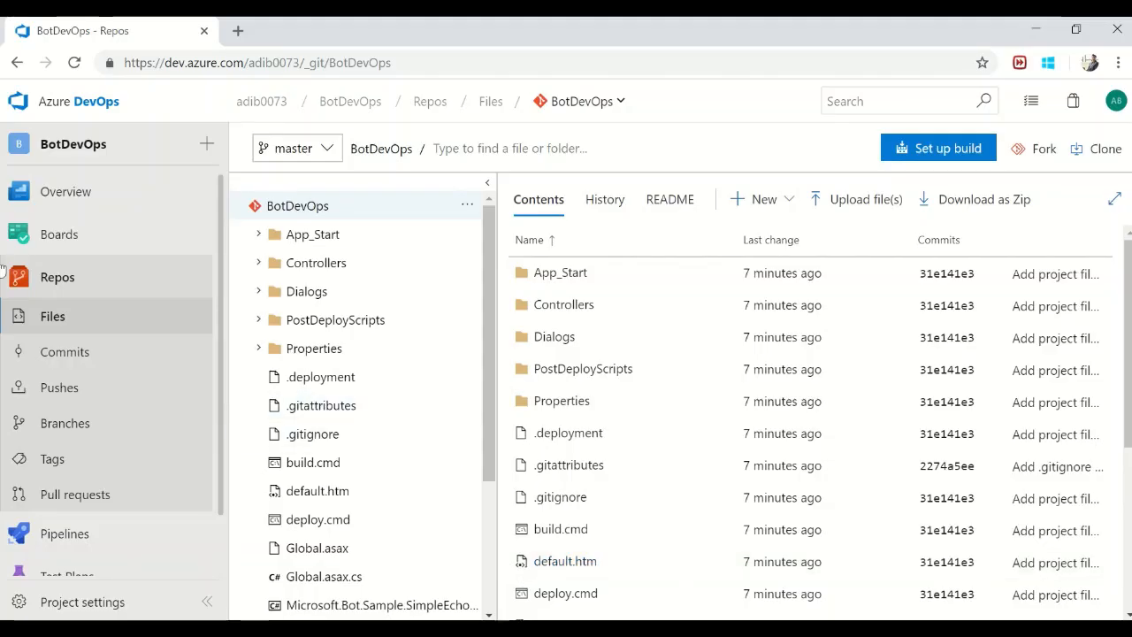
{"action": "left_click", "coordinate": [67, 278]}
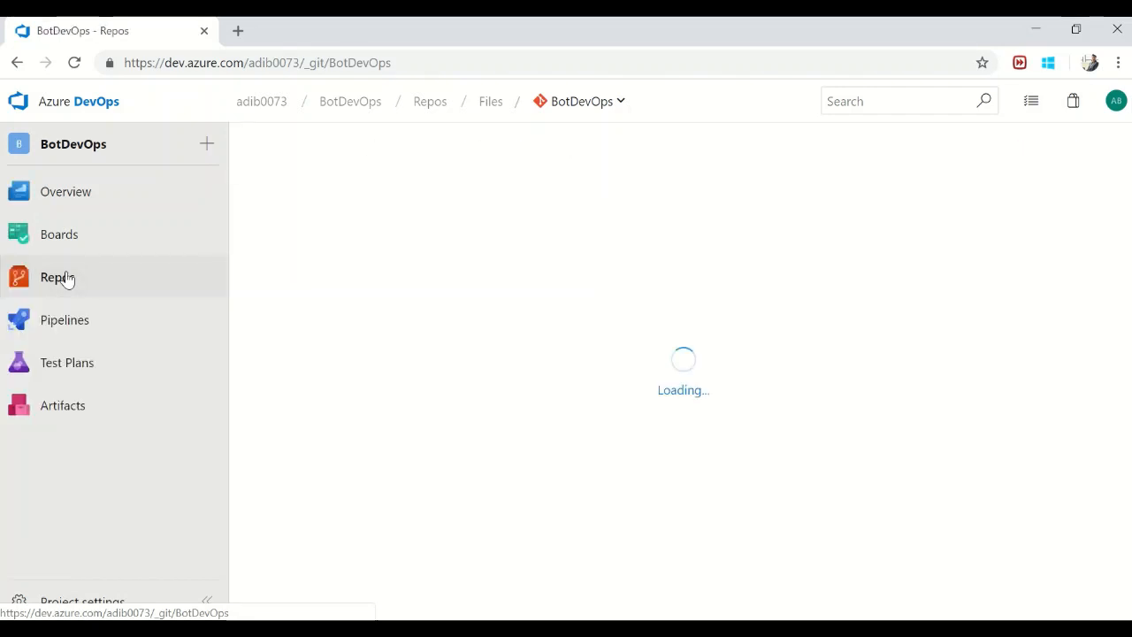
{"action": "left_click", "coordinate": [61, 332]}
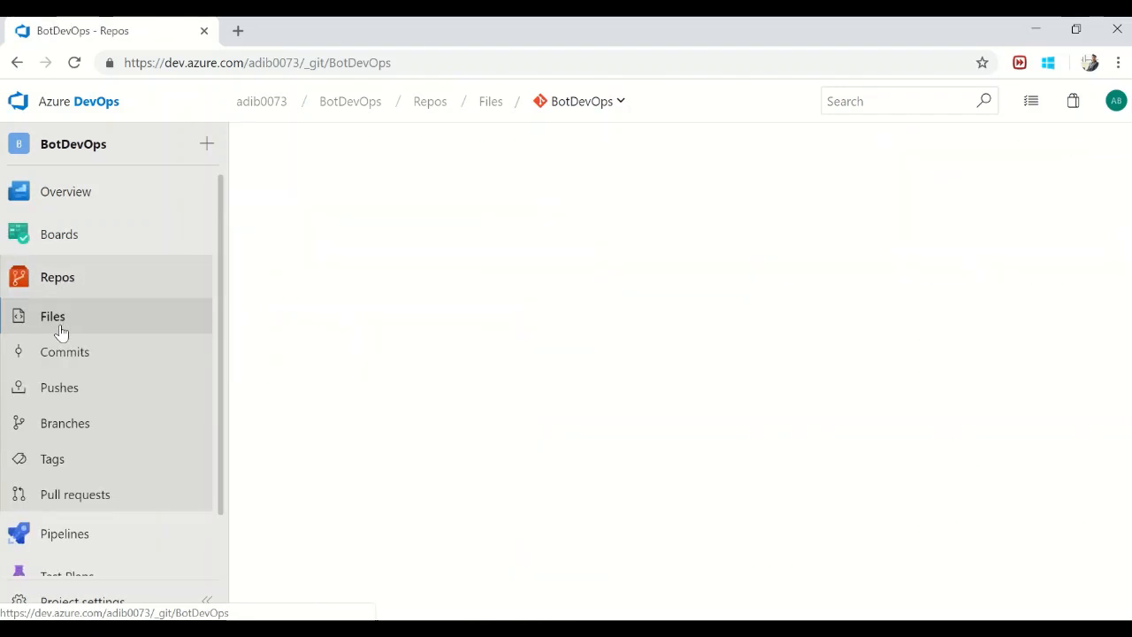
{"action": "scroll", "coordinate": [566, 345], "scroll_direction": "down", "scroll_amount": 2}
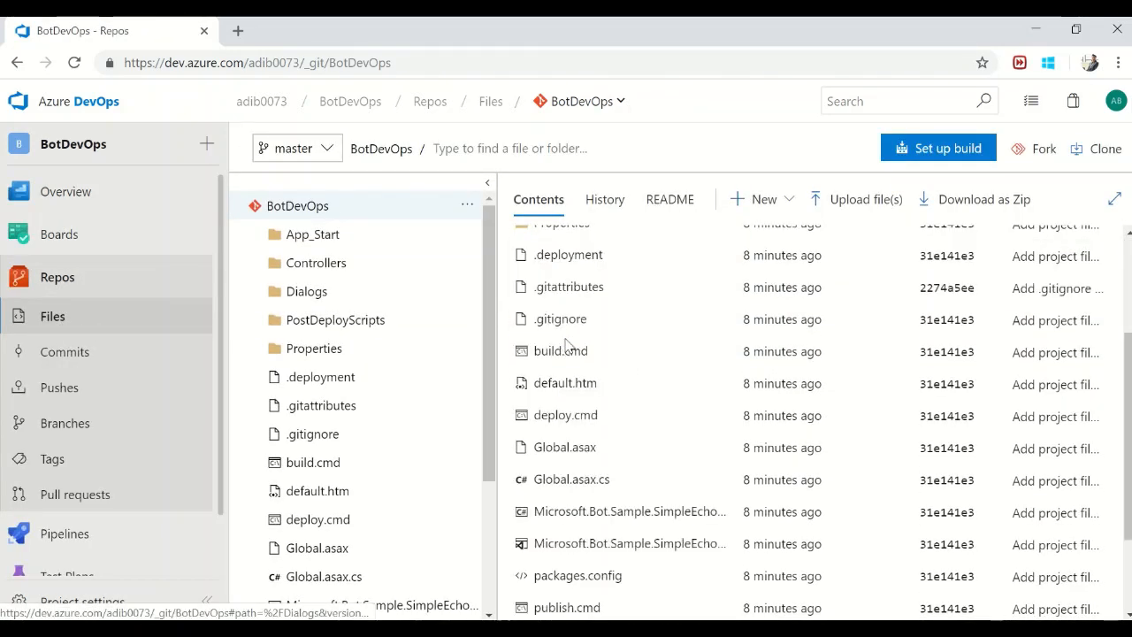
{"action": "scroll", "coordinate": [566, 345], "scroll_direction": "down", "scroll_amount": 3}
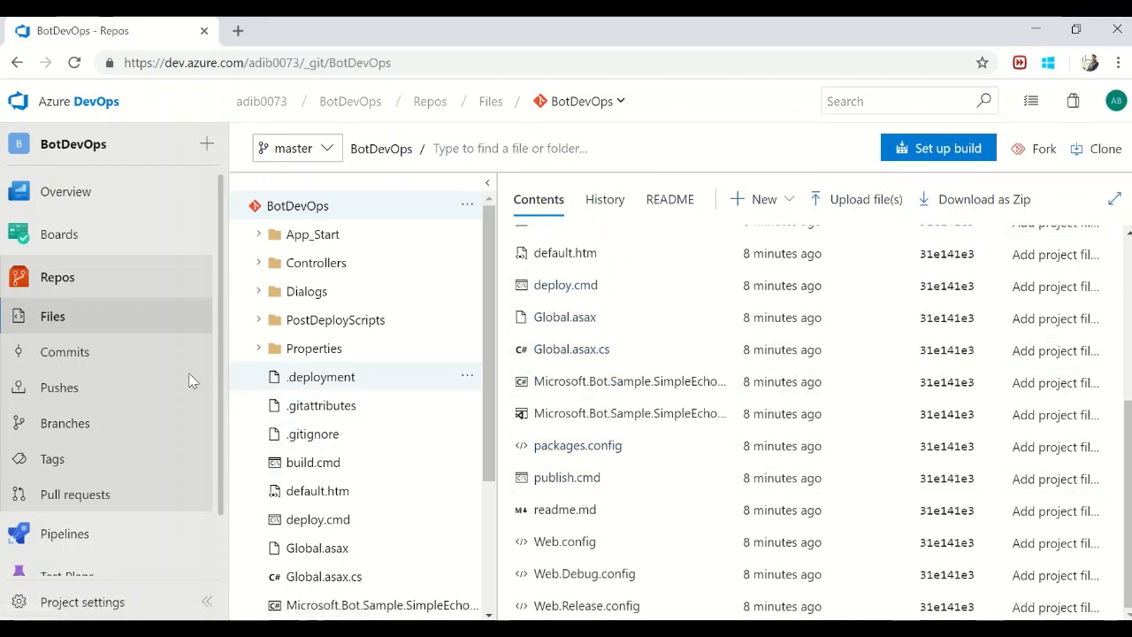
Review the repository's commits, pushes and branches, including the form for creating a branch, and dismiss that form
{"action": "left_click", "coordinate": [83, 355]}
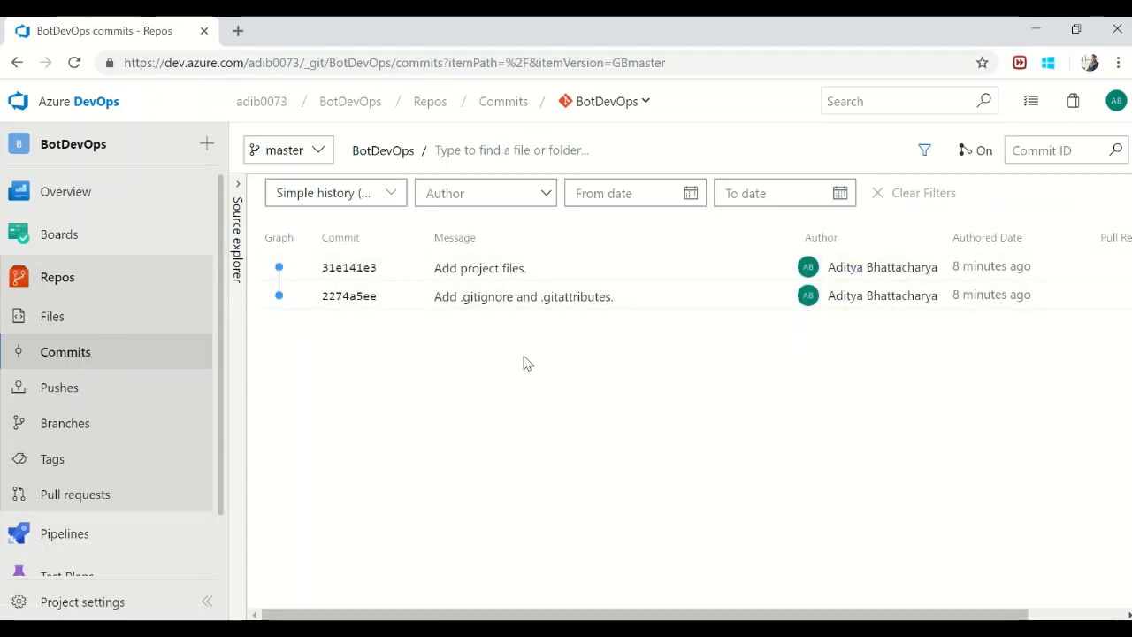
{"action": "left_click", "coordinate": [51, 398]}
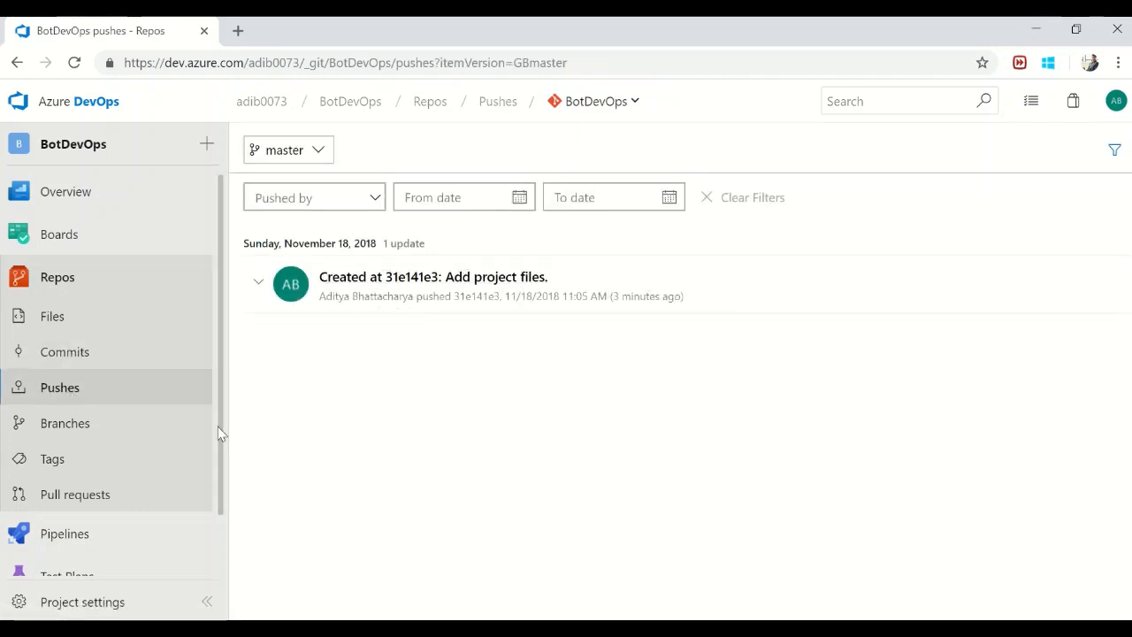
{"action": "left_click", "coordinate": [42, 433]}
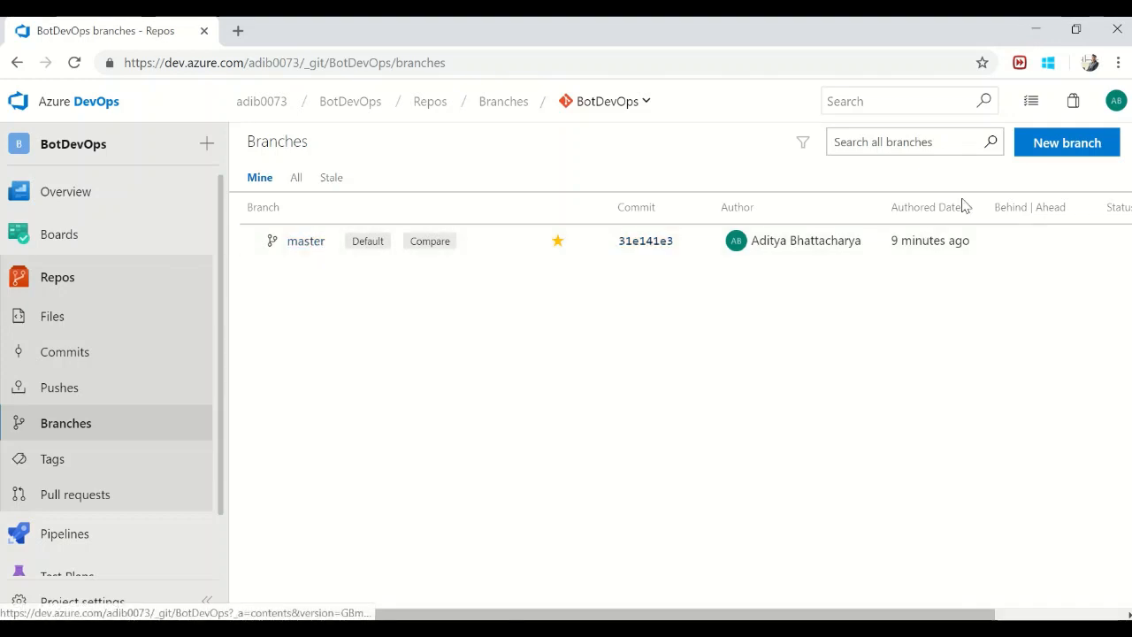
{"action": "left_click", "coordinate": [1035, 147]}
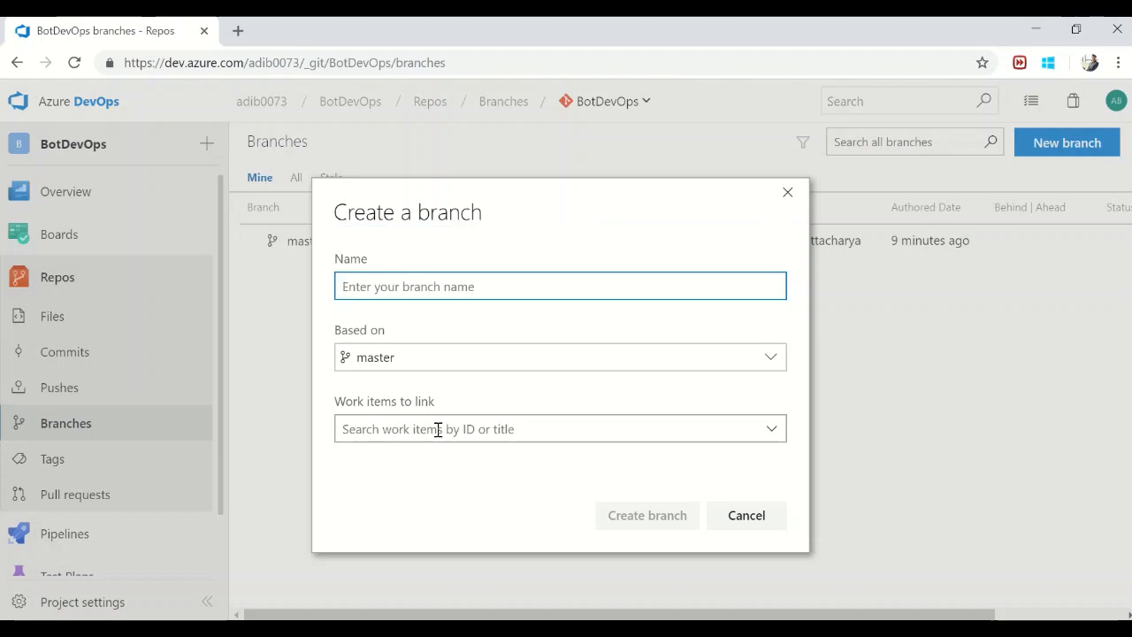
{"action": "left_click", "coordinate": [779, 197]}
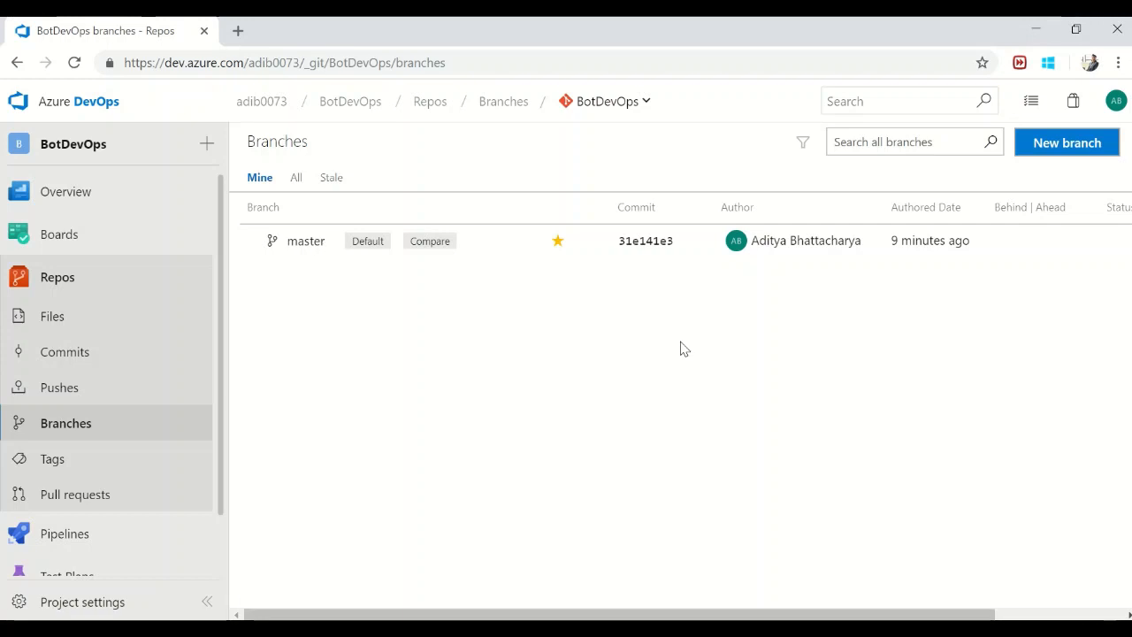
View the repository's tags and pull requests pages, and return to its file listing
{"action": "left_click", "coordinate": [72, 466]}
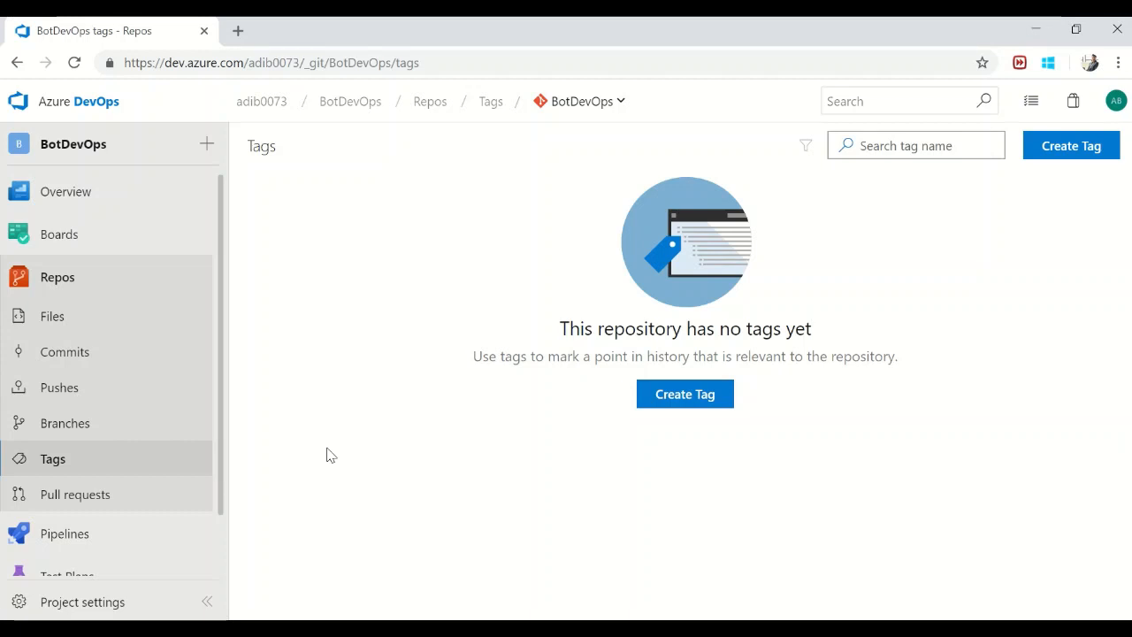
{"action": "left_click", "coordinate": [148, 500]}
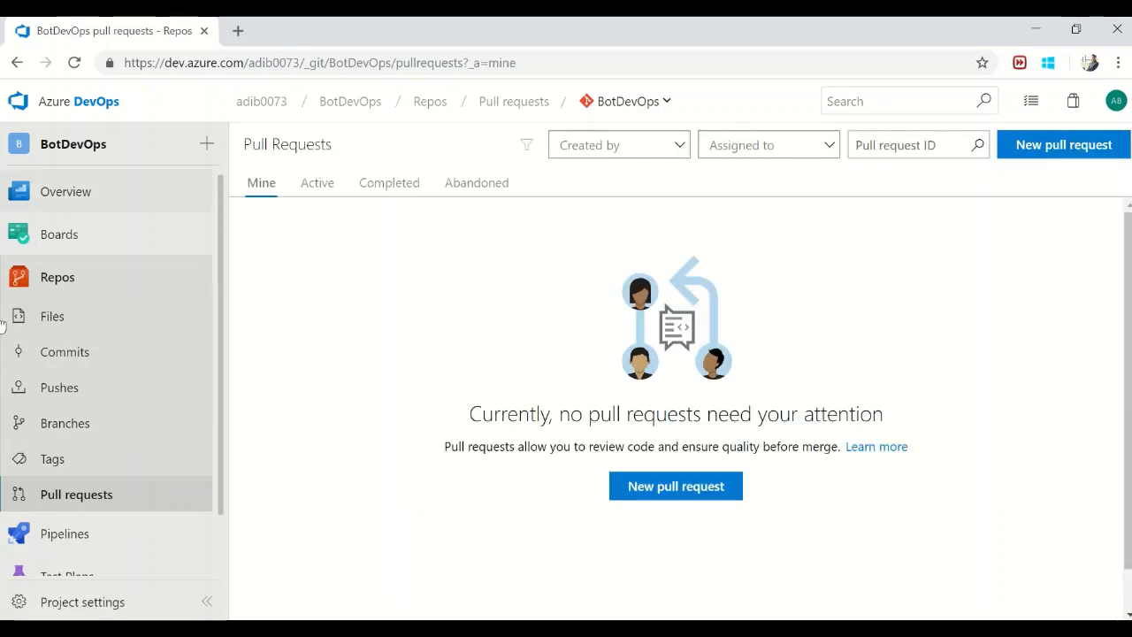
{"action": "left_click", "coordinate": [86, 280]}
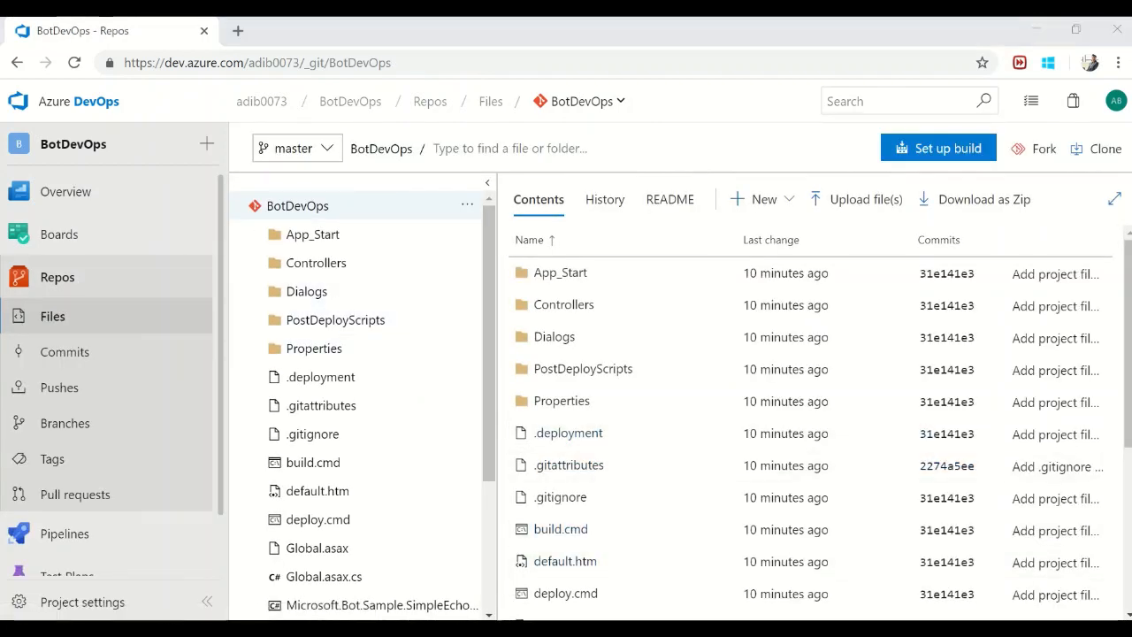
Switch to Visual Studio, change the Console.WriteLine text on line 60 of EchoDialog.cs to "Please say something...", and save the file
{"action": "key", "text": "alt+Tab"}
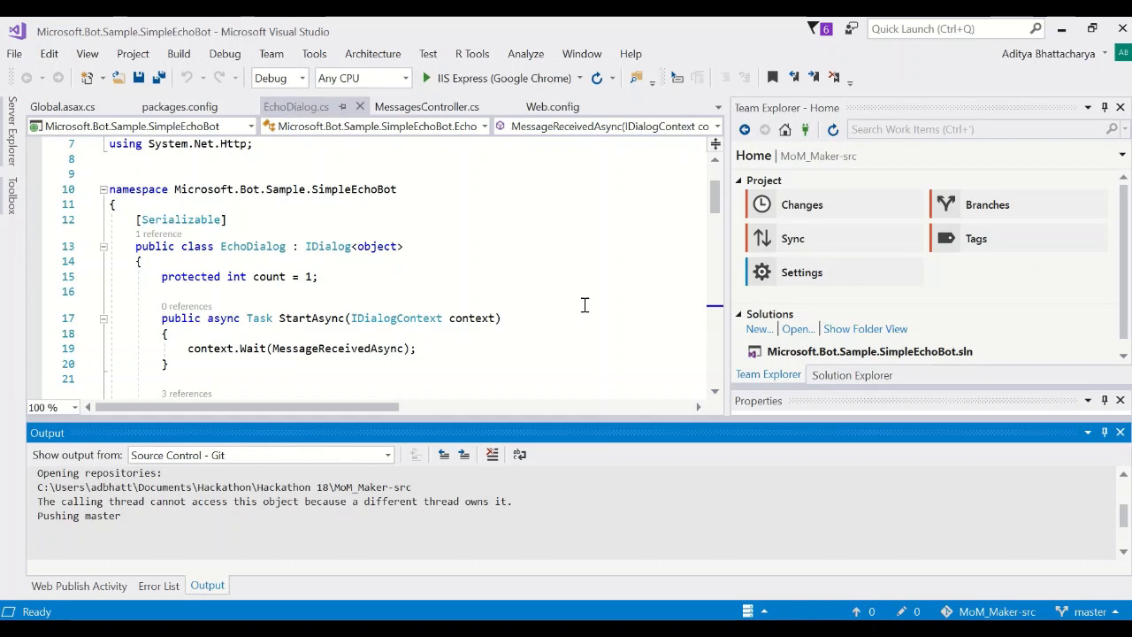
{"action": "scroll", "coordinate": [583, 305], "scroll_direction": "down", "scroll_amount": 9}
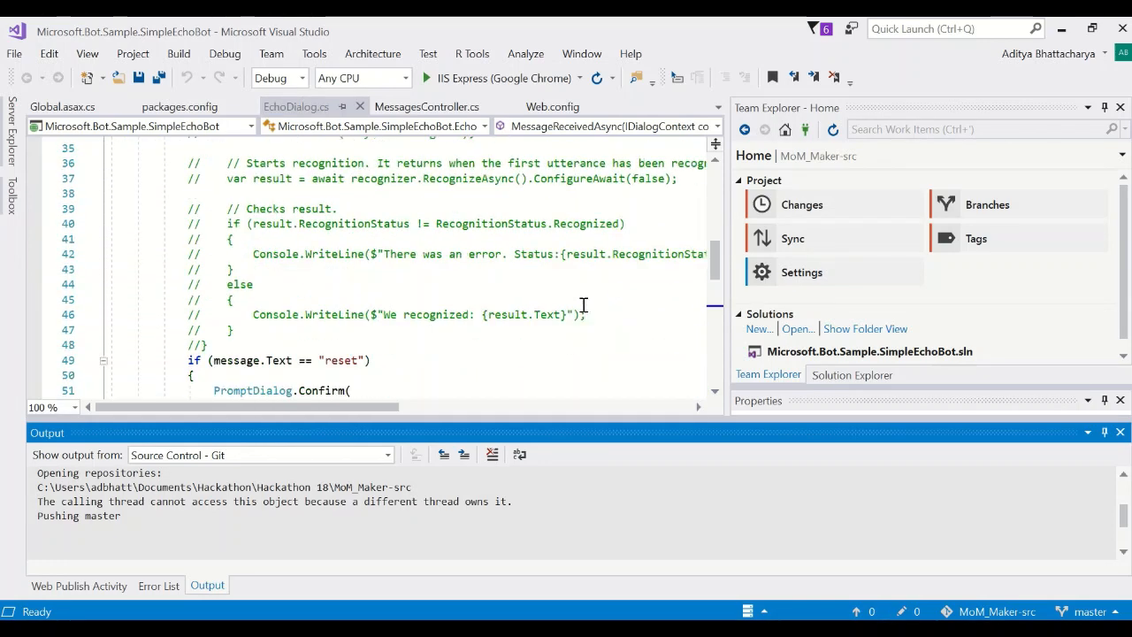
{"action": "scroll", "coordinate": [584, 305], "scroll_direction": "down", "scroll_amount": 2}
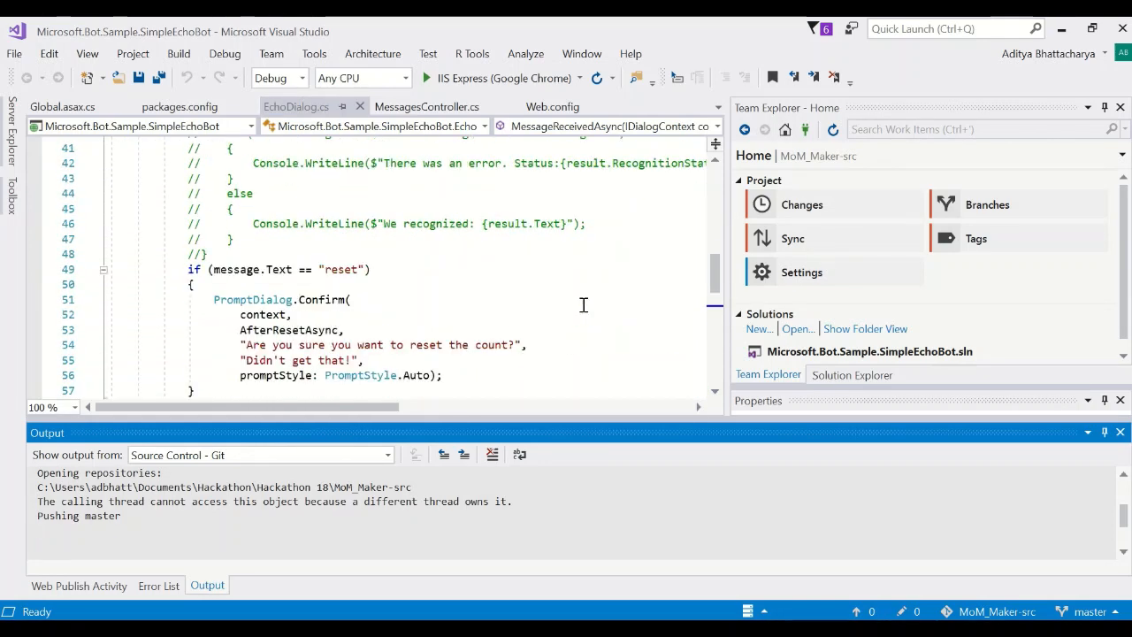
{"action": "scroll", "coordinate": [583, 306], "scroll_direction": "down", "scroll_amount": 1}
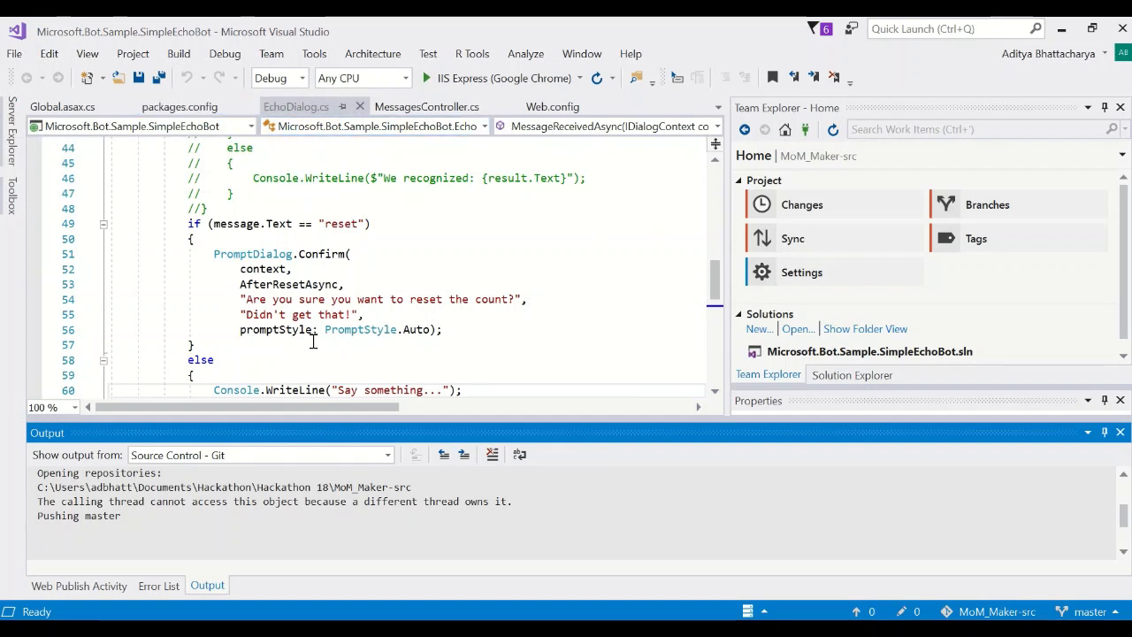
{"action": "scroll", "coordinate": [312, 341], "scroll_direction": "down", "scroll_amount": 1}
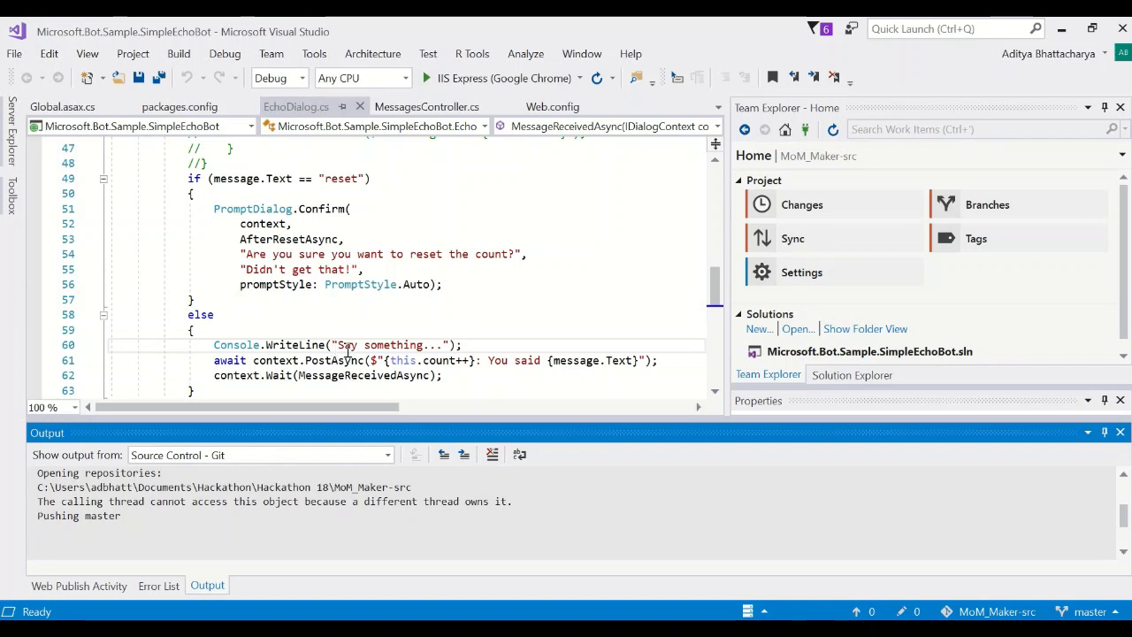
{"action": "left_click", "coordinate": [336, 345]}
{"action": "left_click_drag", "start_coordinate": [336, 345], "coordinate": [443, 346]}
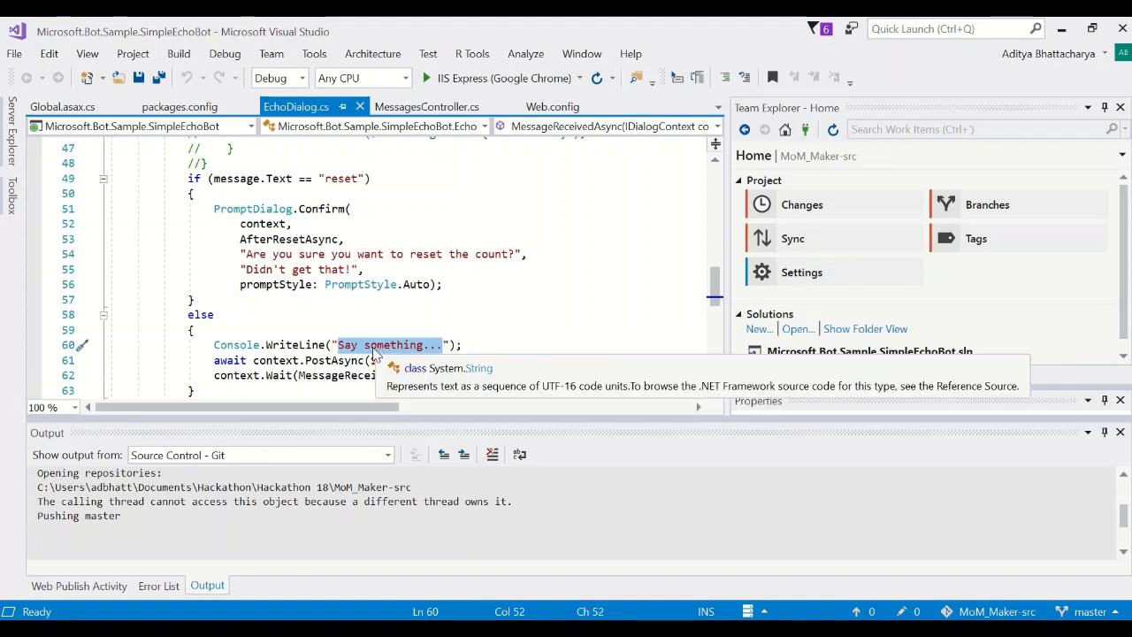
{"action": "left_click", "coordinate": [340, 345]}
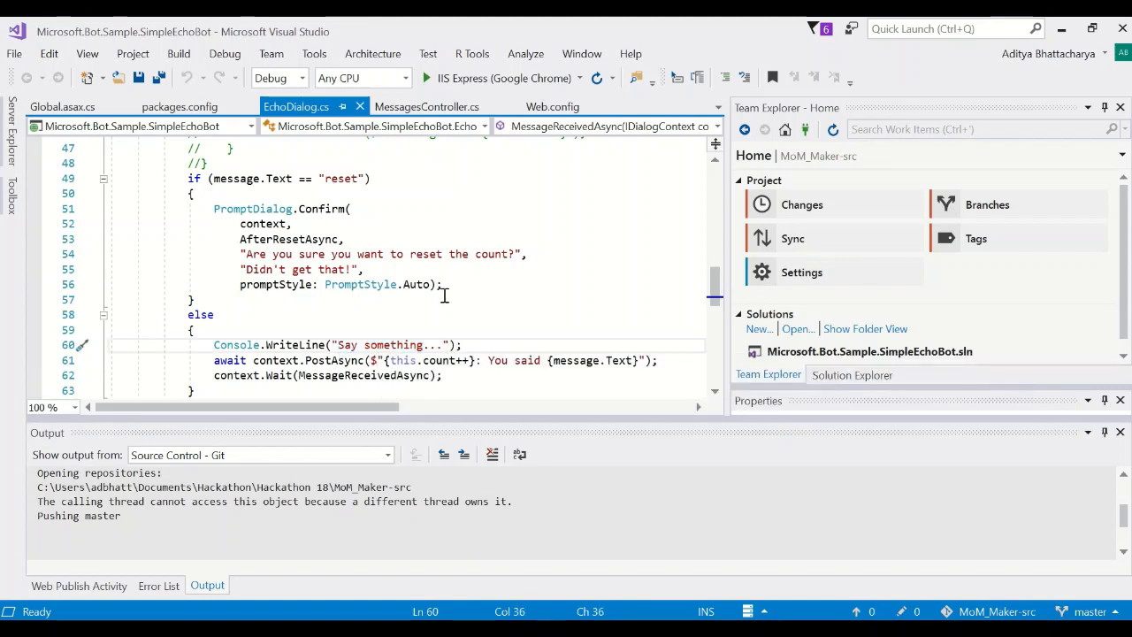
{"action": "type", "text": "Please"}
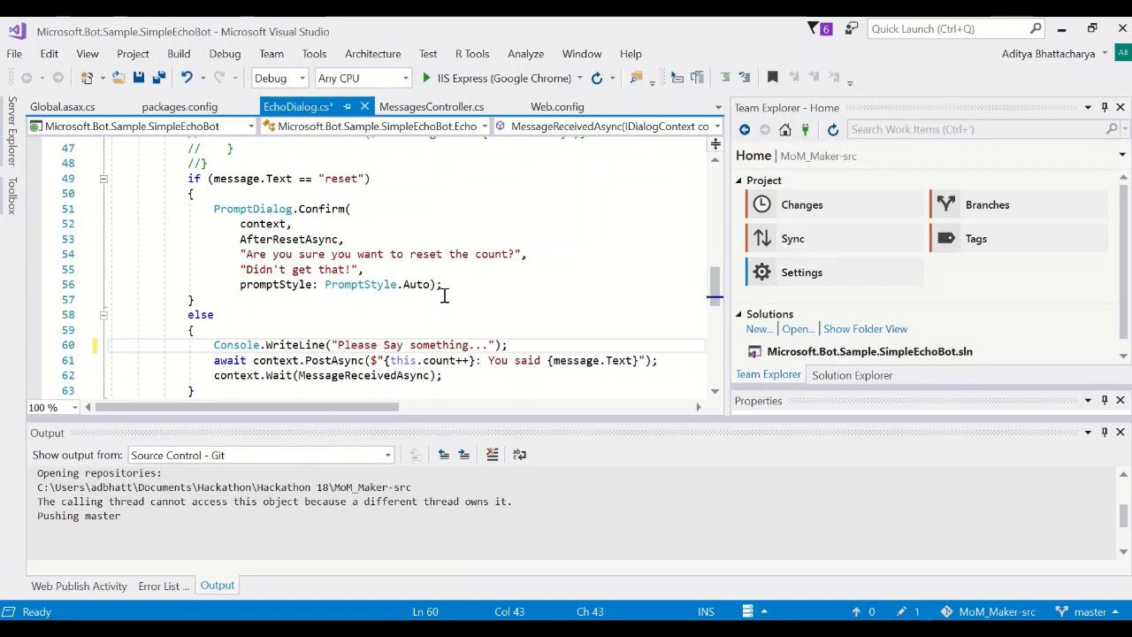
{"action": "key", "text": "BackSpace"}
{"action": "type", "text": "s"}
{"action": "key", "text": "ctrl+s"}
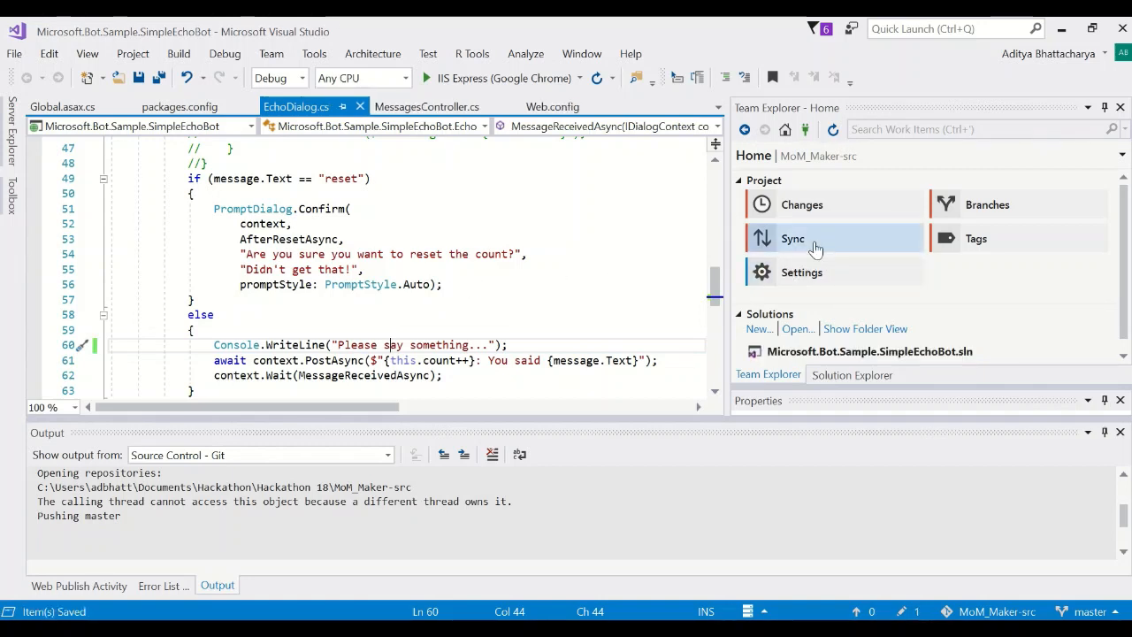
Commit all of the solution's changes to the local master branch with the message "Demo commit 1"
{"action": "left_click", "coordinate": [851, 375]}
{"action": "right_click", "coordinate": [807, 179]}
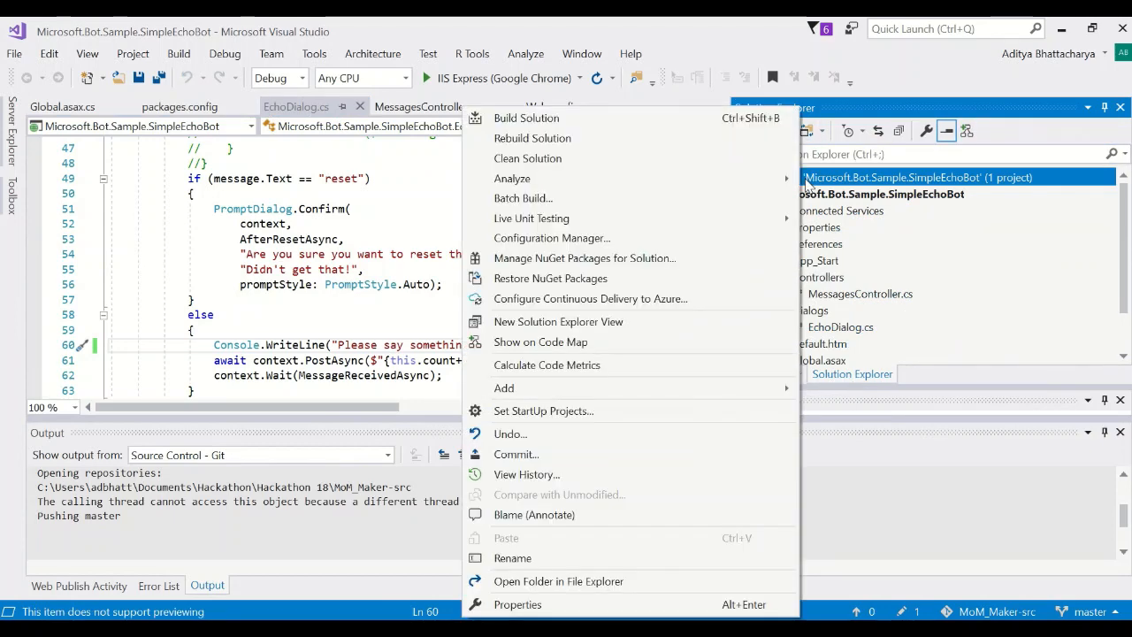
{"action": "left_click", "coordinate": [554, 460]}
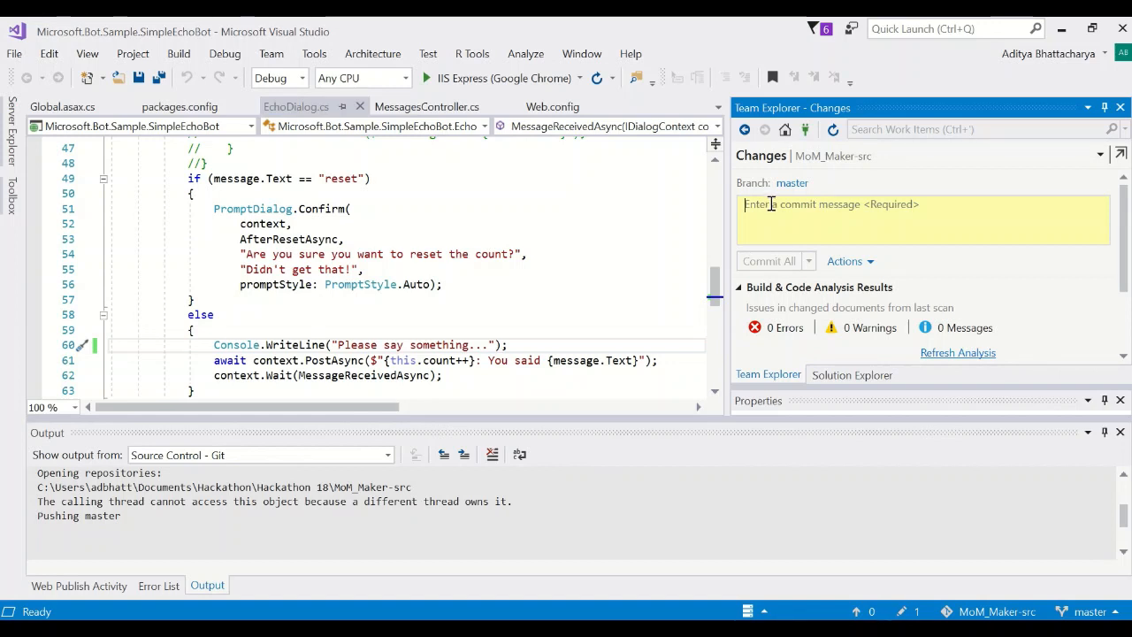
{"action": "left_click", "coordinate": [772, 205]}
{"action": "type", "text": "Demo commint"}
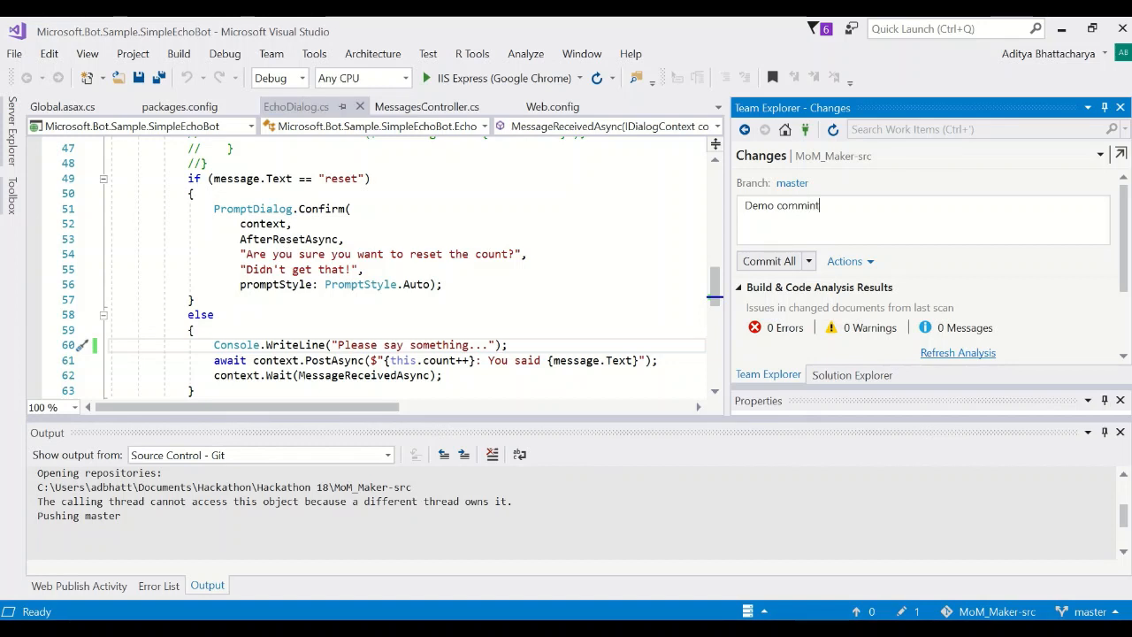
{"action": "left_click_drag", "start_coordinate": [820, 210], "coordinate": [793, 213]}
{"action": "left_click", "coordinate": [831, 207]}
{"action": "left_click_drag", "start_coordinate": [822, 203], "coordinate": [740, 210]}
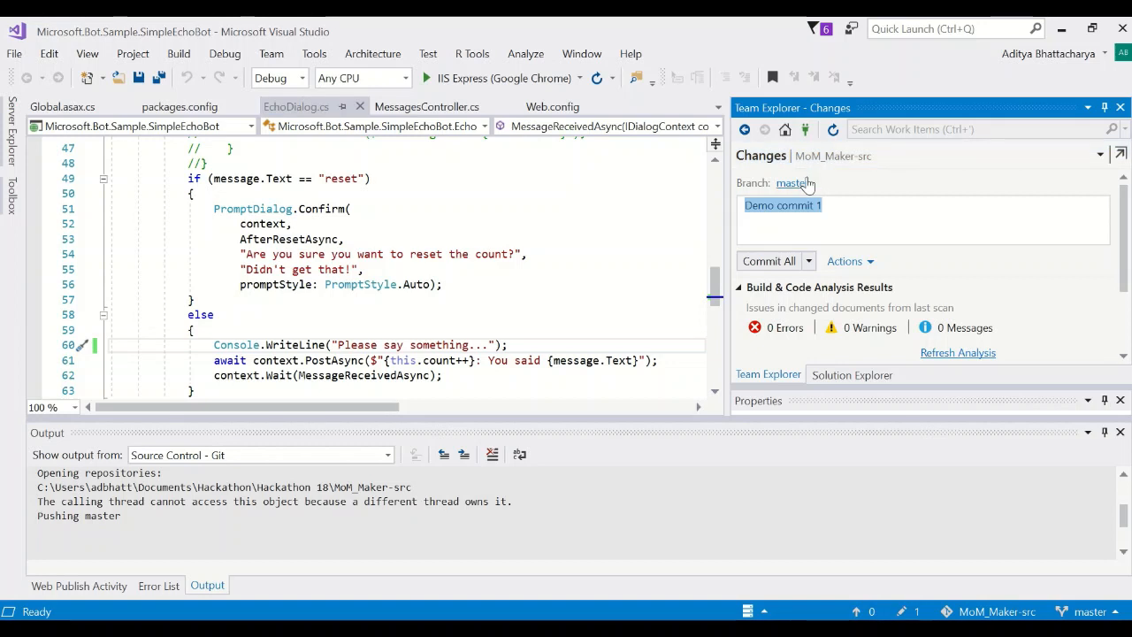
{"action": "left_click", "coordinate": [767, 266]}
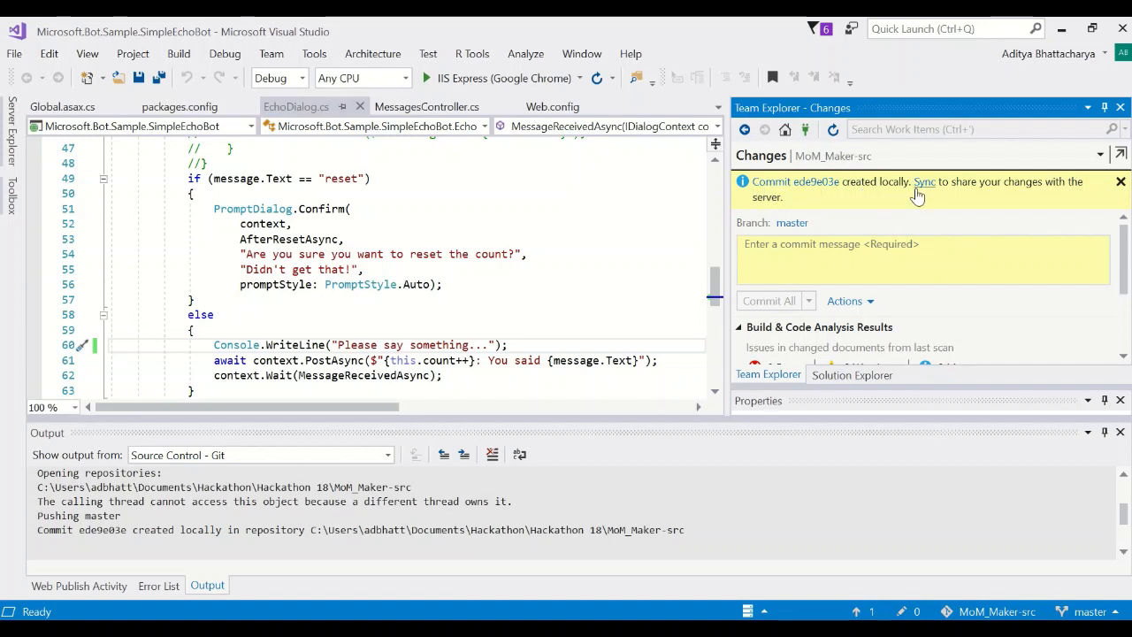
Push the outgoing "Demo commit 1" to the remote master branch and look over the Git output
{"action": "left_click", "coordinate": [925, 182]}
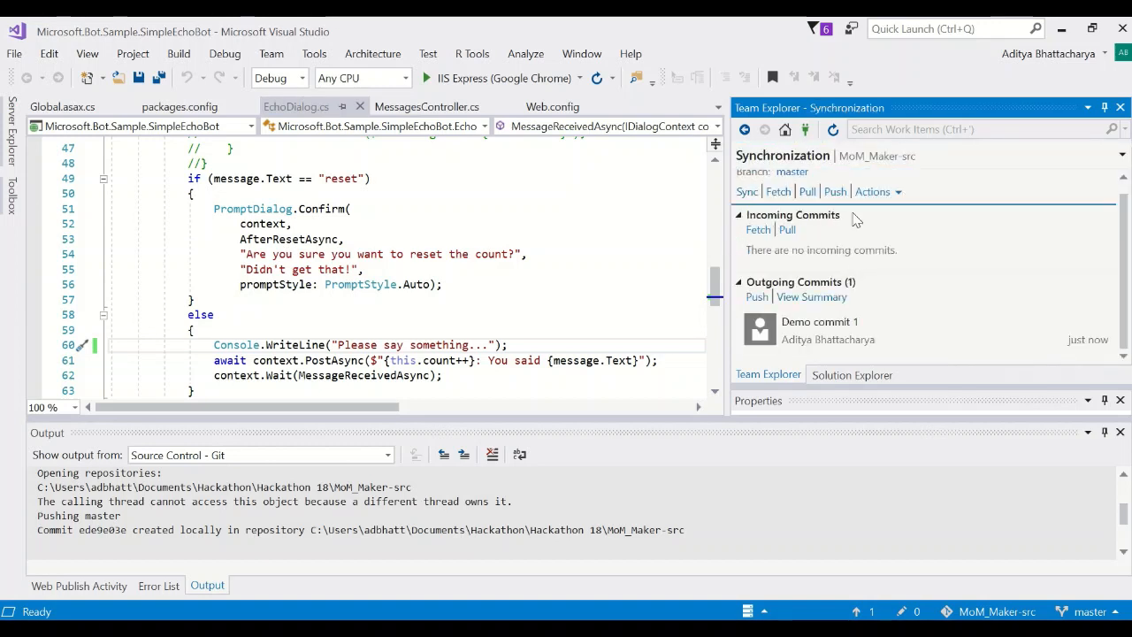
{"action": "left_click", "coordinate": [835, 192]}
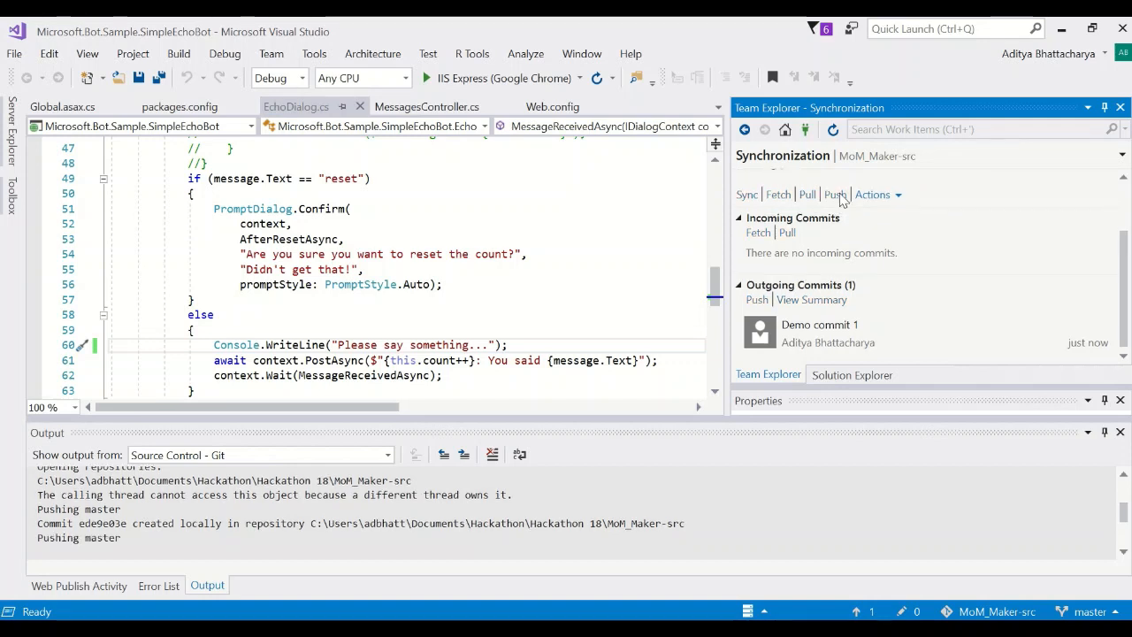
{"action": "left_click_drag", "start_coordinate": [121, 539], "coordinate": [42, 523]}
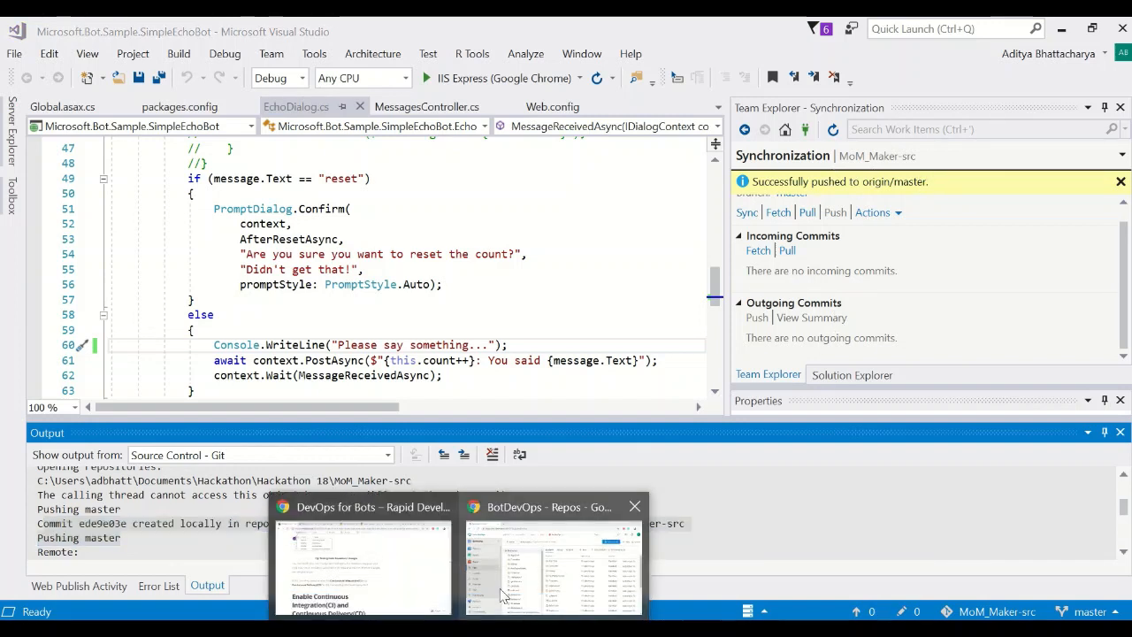
Switch to the BotDevOps repository in the browser and check its commits and pushes for "Demo commit 1"
{"action": "left_click", "coordinate": [553, 553]}
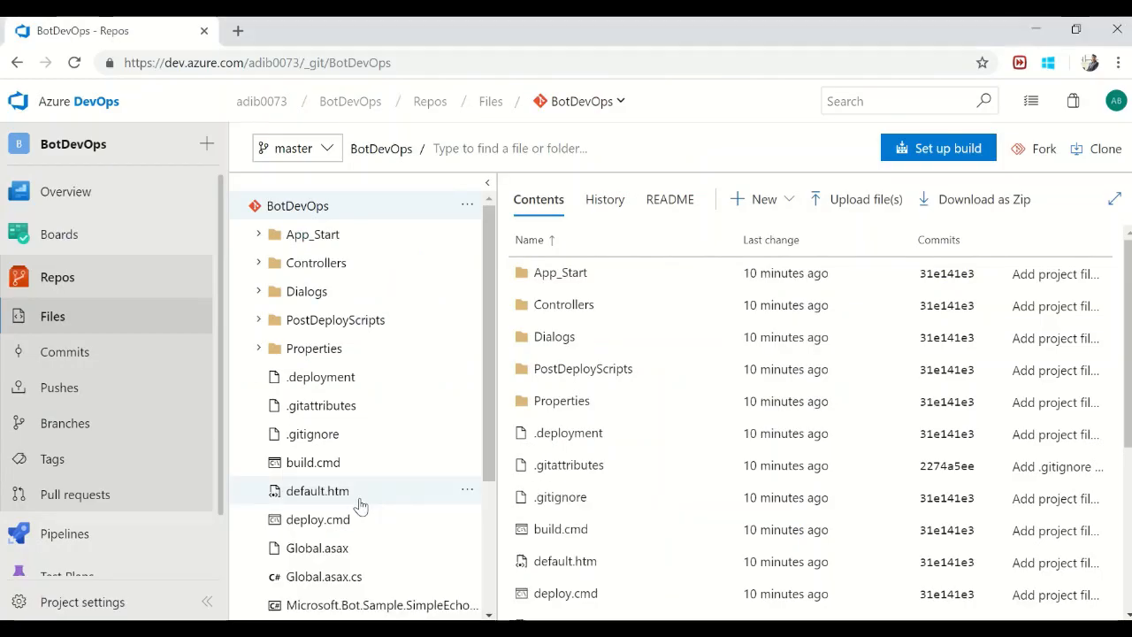
{"action": "left_click", "coordinate": [82, 358]}
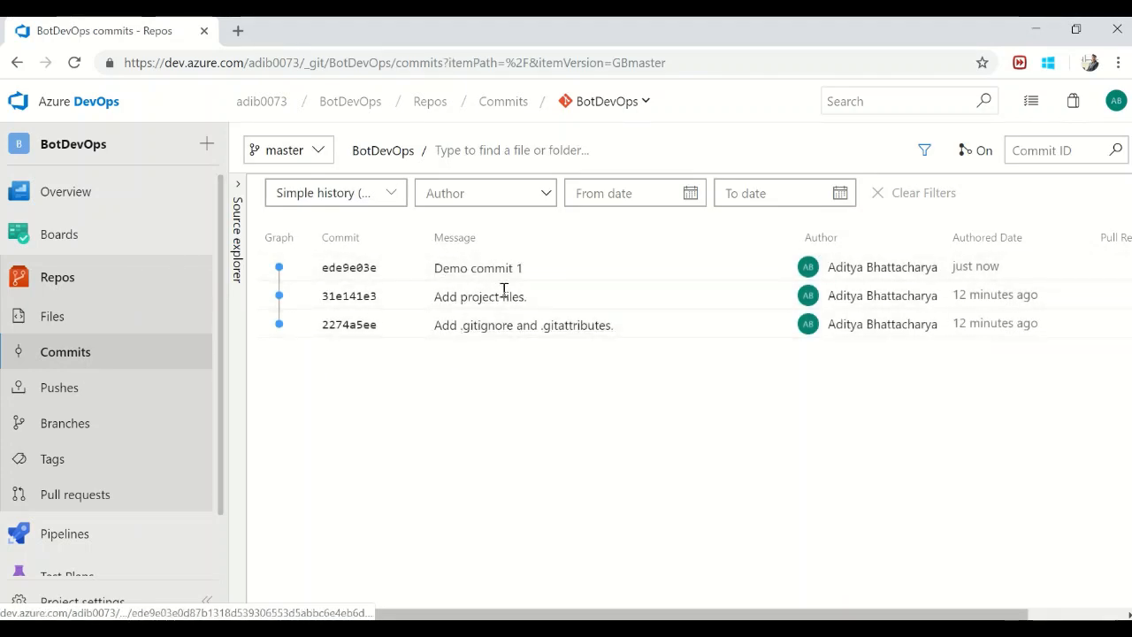
{"action": "left_click", "coordinate": [106, 394]}
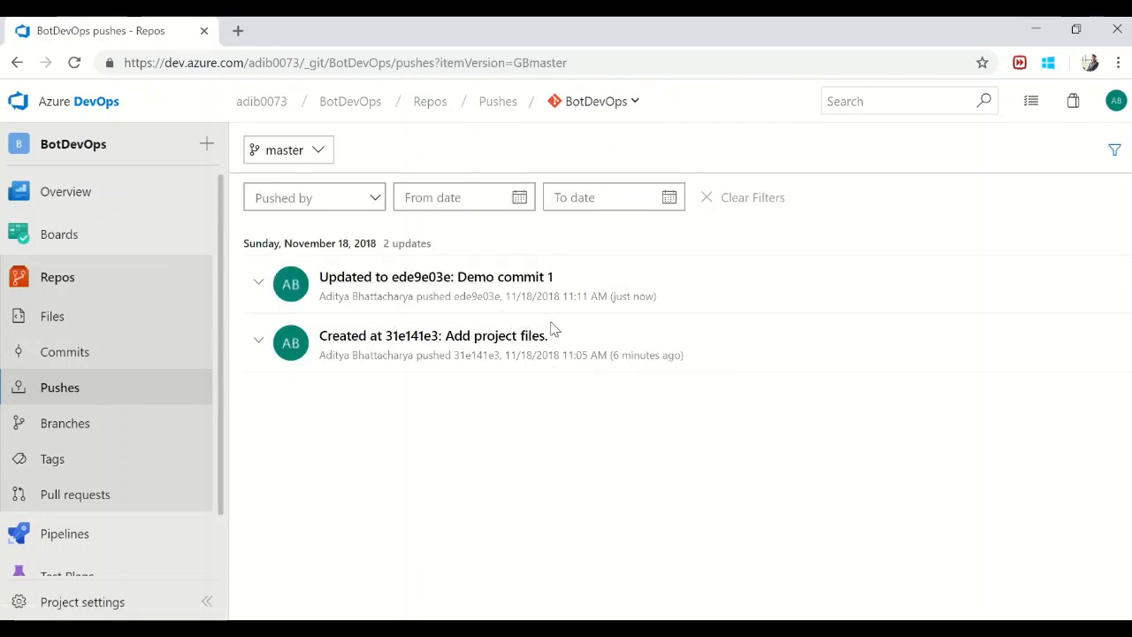
Browse the repository's files on master and open EchoDialog.cs from the Dialogs folder
{"action": "left_click", "coordinate": [55, 317]}
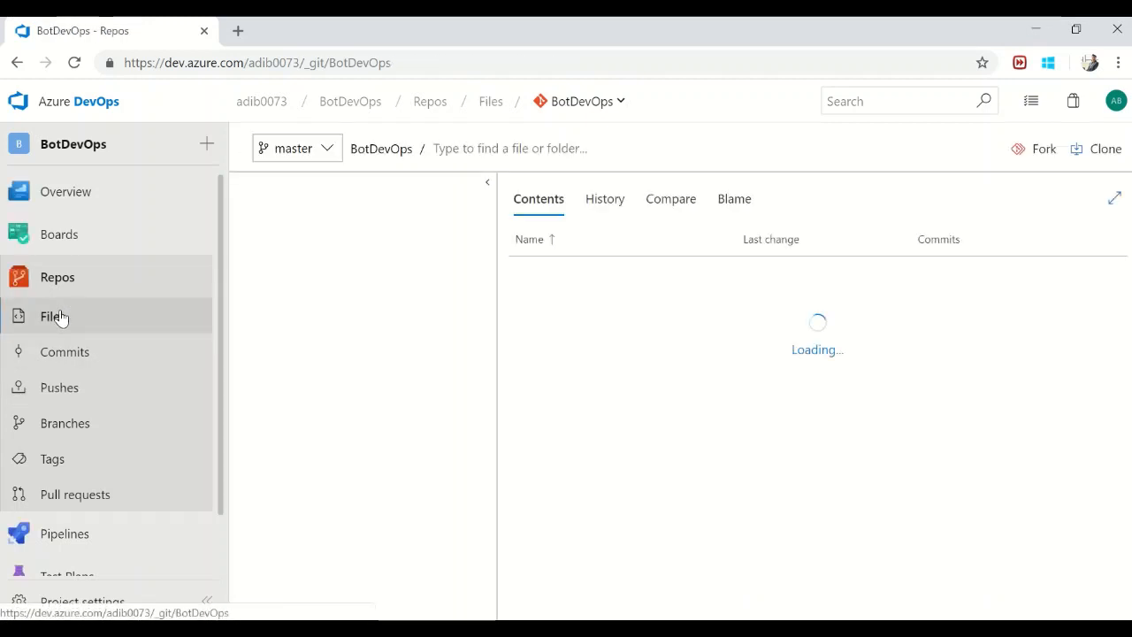
{"action": "scroll", "coordinate": [415, 362], "scroll_direction": "down", "scroll_amount": 2}
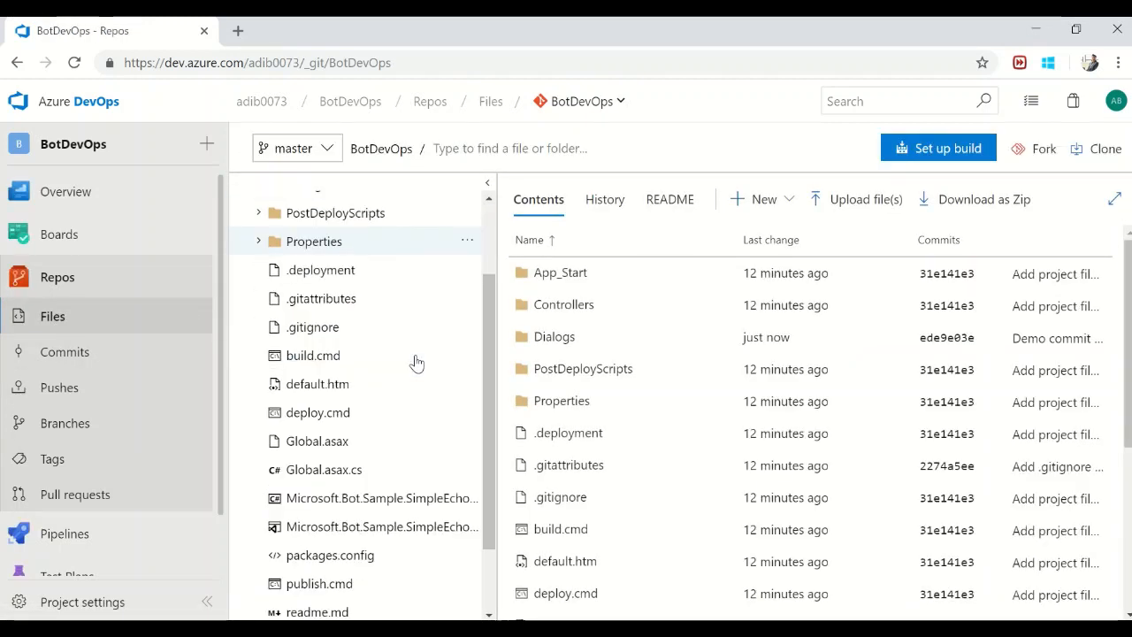
{"action": "scroll", "coordinate": [415, 362], "scroll_direction": "down", "scroll_amount": 1}
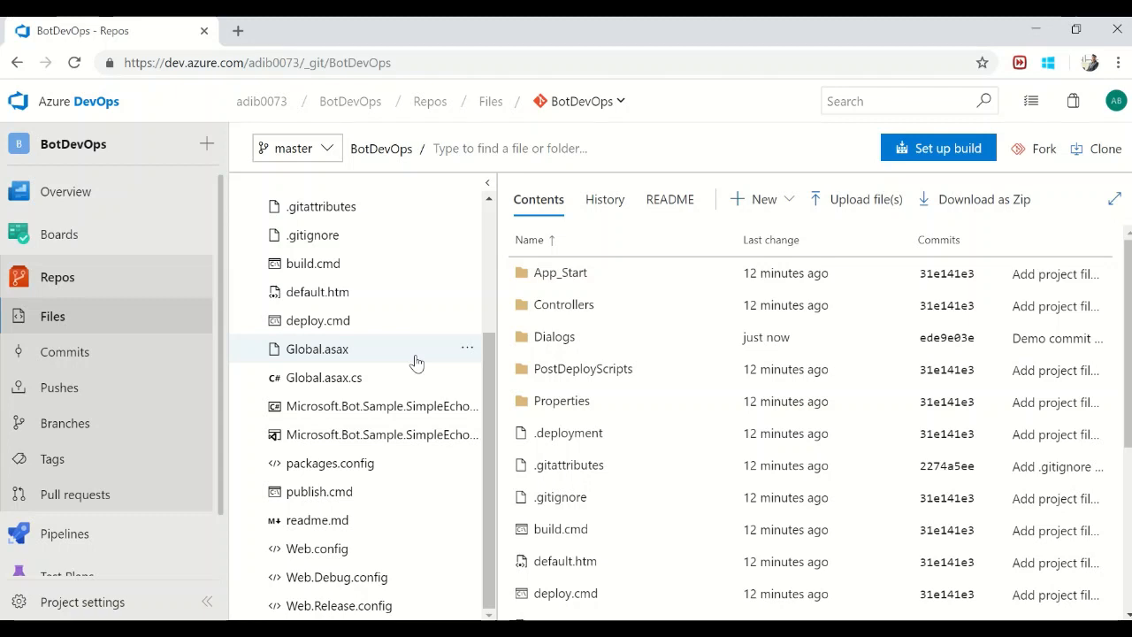
{"action": "scroll", "coordinate": [415, 362], "scroll_direction": "up", "scroll_amount": 4}
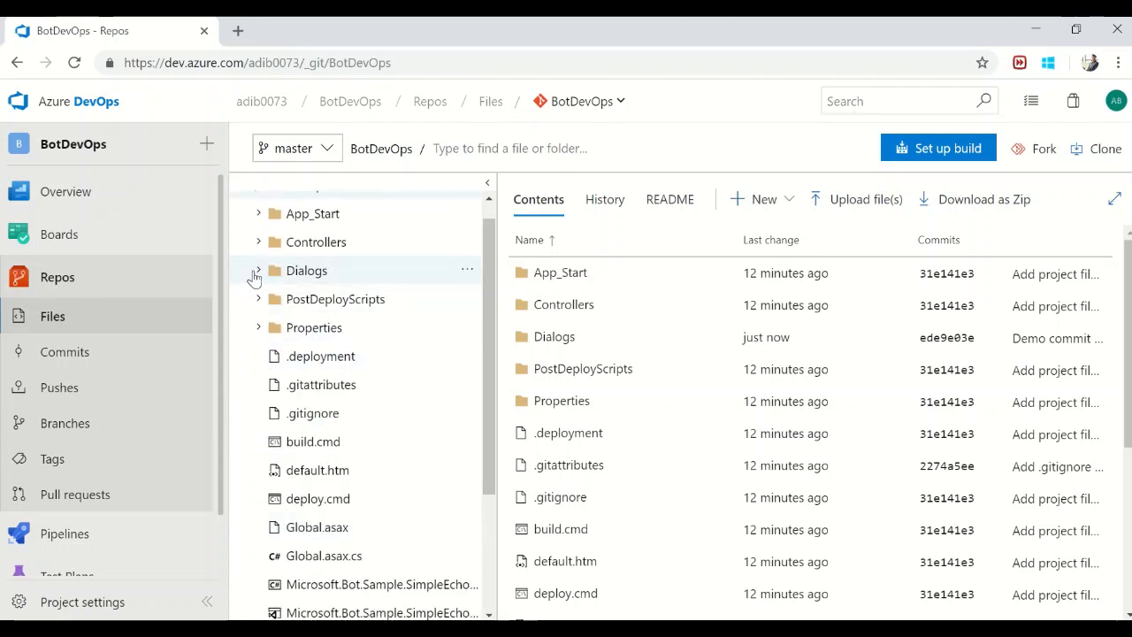
{"action": "left_click", "coordinate": [257, 272]}
{"action": "left_click", "coordinate": [338, 300]}
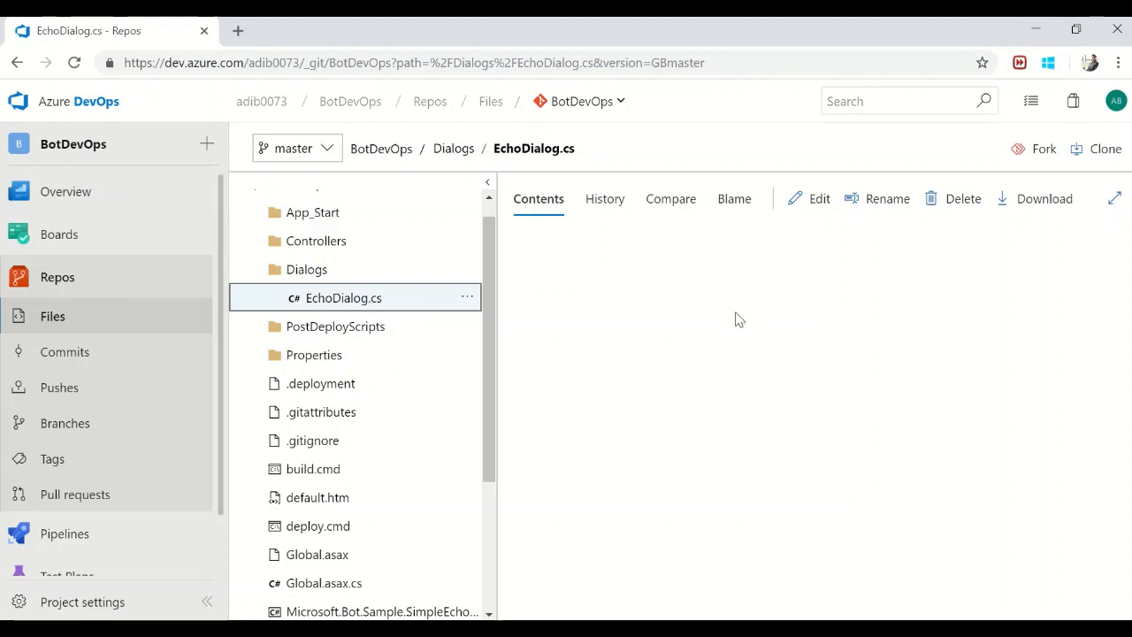
{"action": "left_click", "coordinate": [639, 316]}
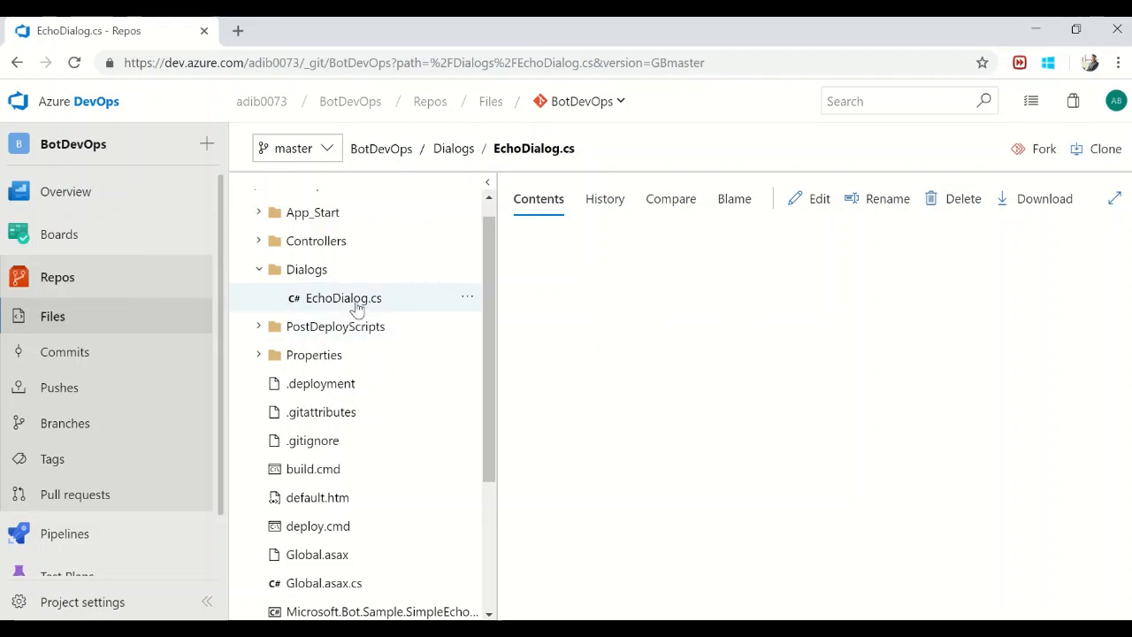
{"action": "left_click", "coordinate": [361, 303]}
{"action": "left_click", "coordinate": [664, 299]}
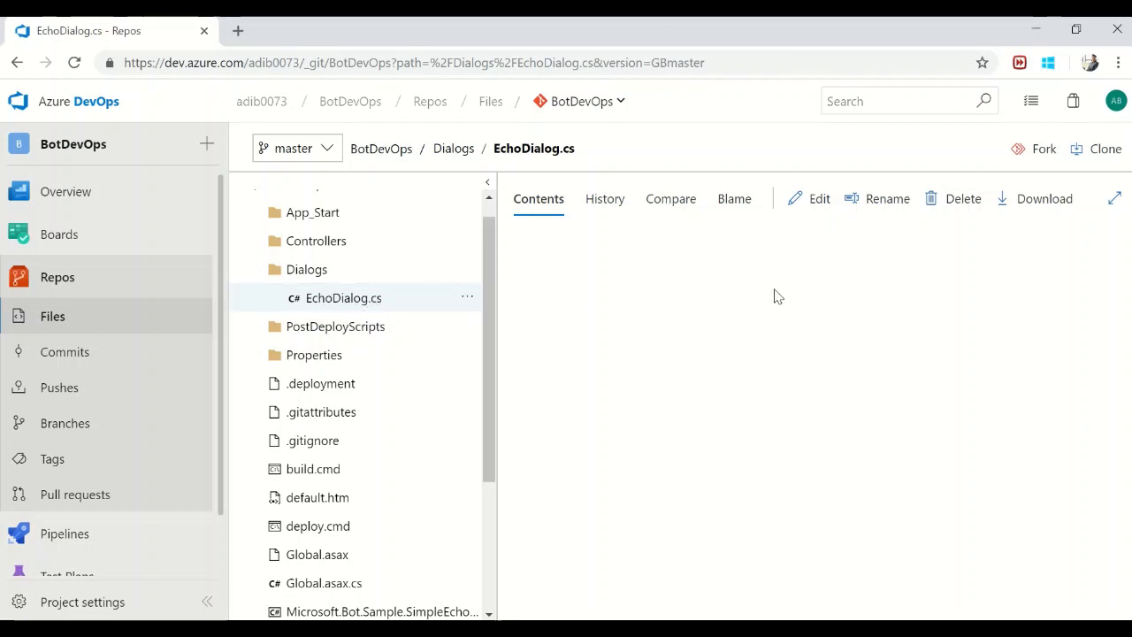
Examine the Console.WriteLine statement on line 60 of the pushed EchoDialog.cs
{"action": "scroll", "coordinate": [687, 325], "scroll_direction": "down", "scroll_amount": 2}
{"action": "scroll", "coordinate": [687, 324], "scroll_direction": "down", "scroll_amount": 8}
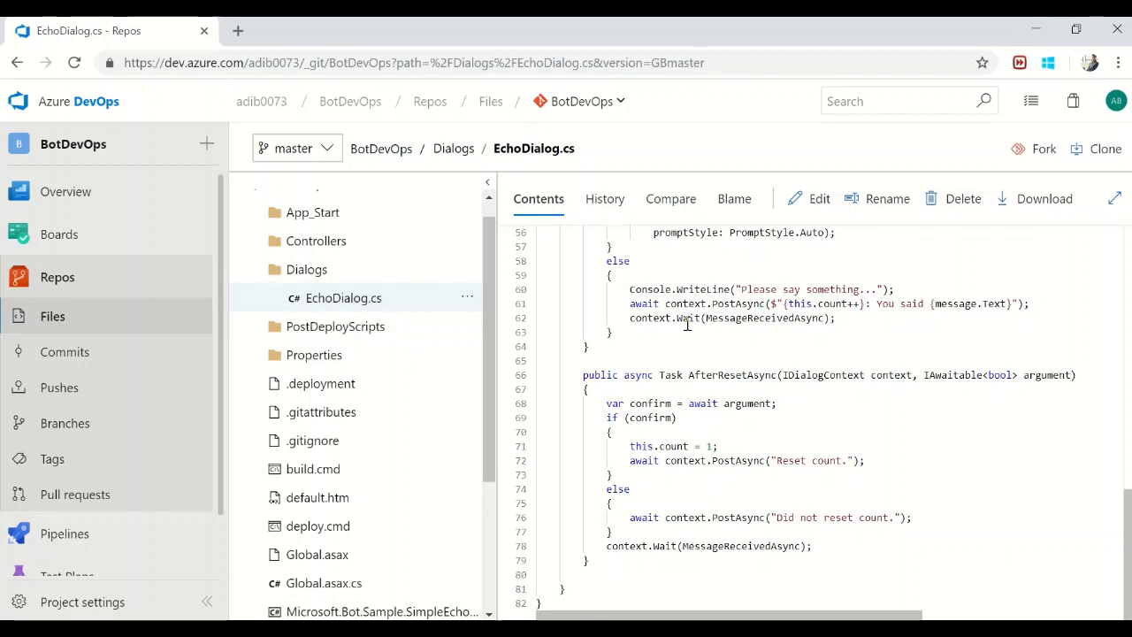
{"action": "left_click_drag", "start_coordinate": [631, 291], "coordinate": [915, 289]}
{"action": "left_click", "coordinate": [893, 395]}
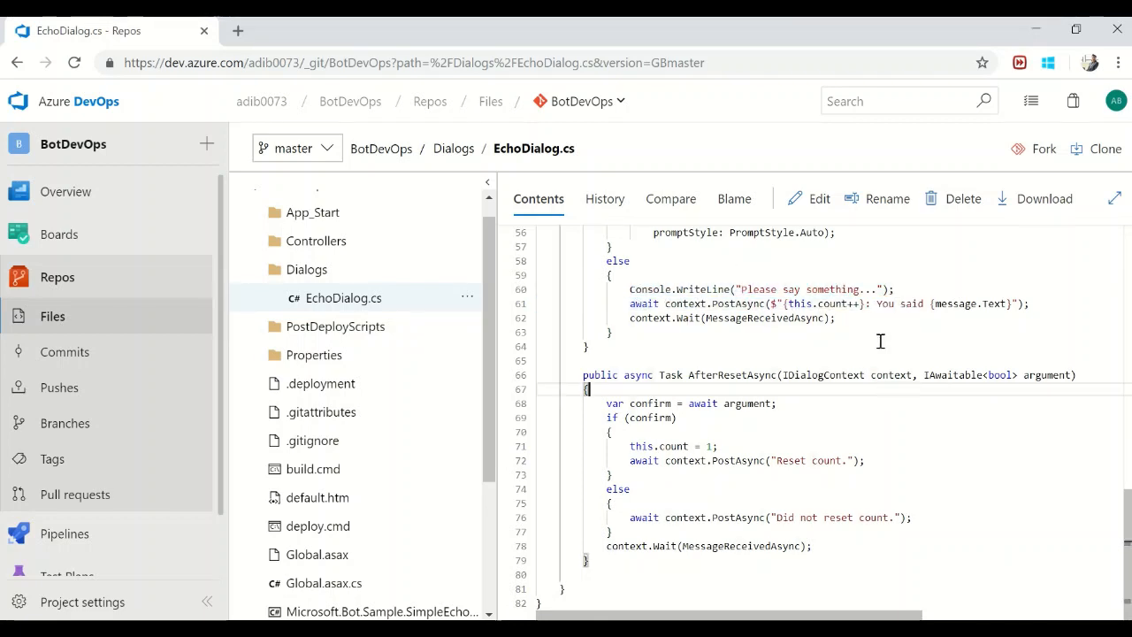
{"action": "left_click_drag", "start_coordinate": [538, 304], "coordinate": [612, 275]}
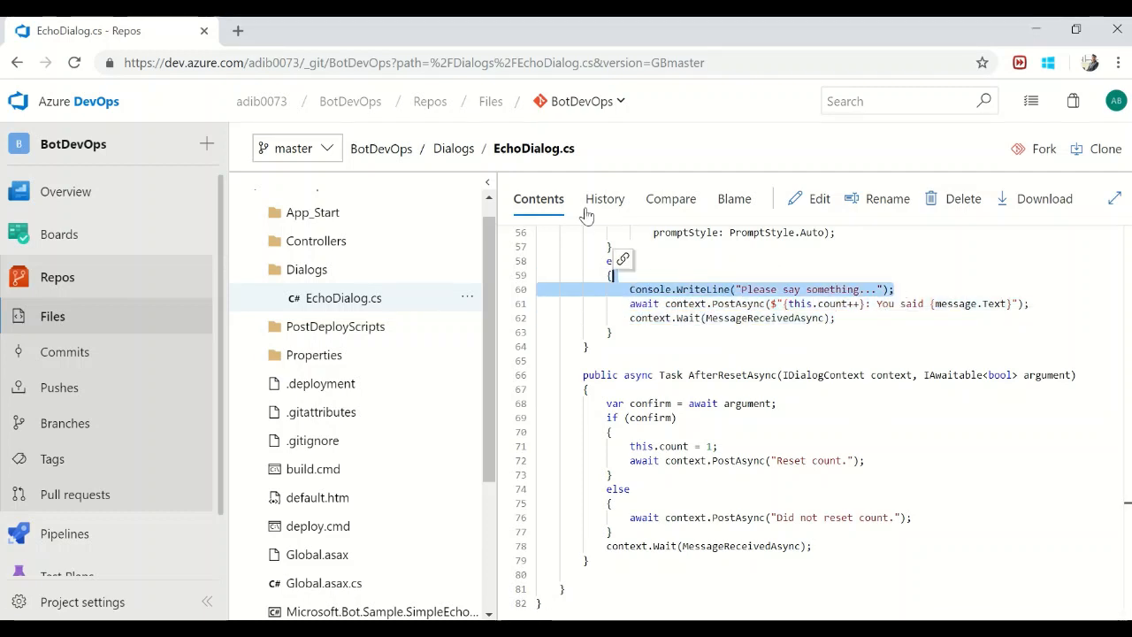
From EchoDialog.cs's history, examine line 60 in the "Add project files." commit and open the comment display options
{"action": "left_click", "coordinate": [596, 202]}
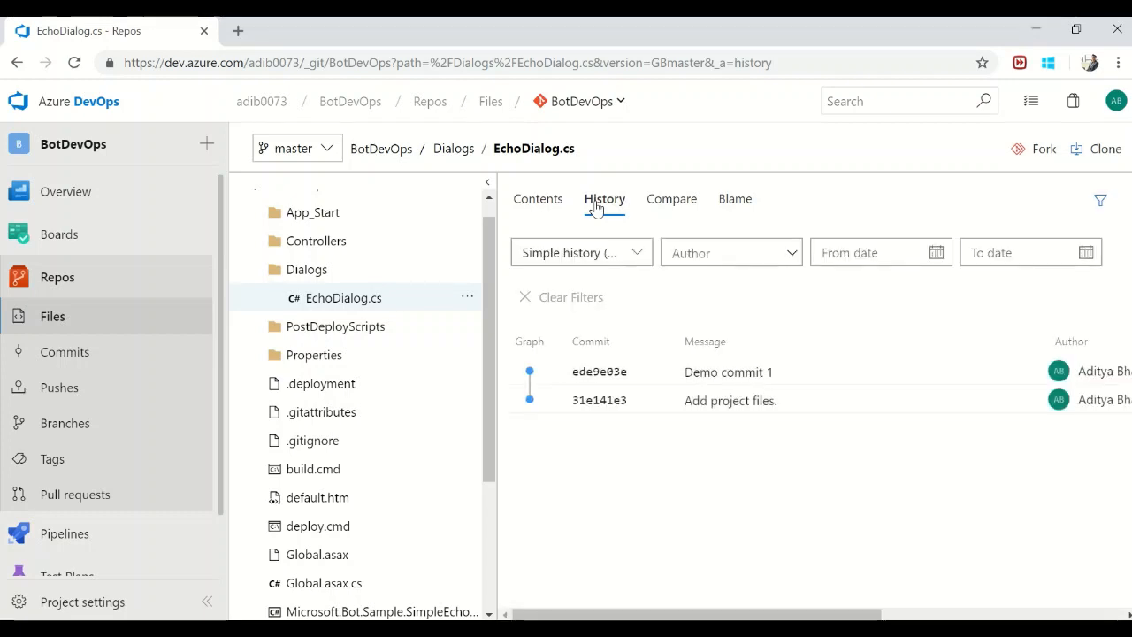
{"action": "left_click", "coordinate": [714, 403]}
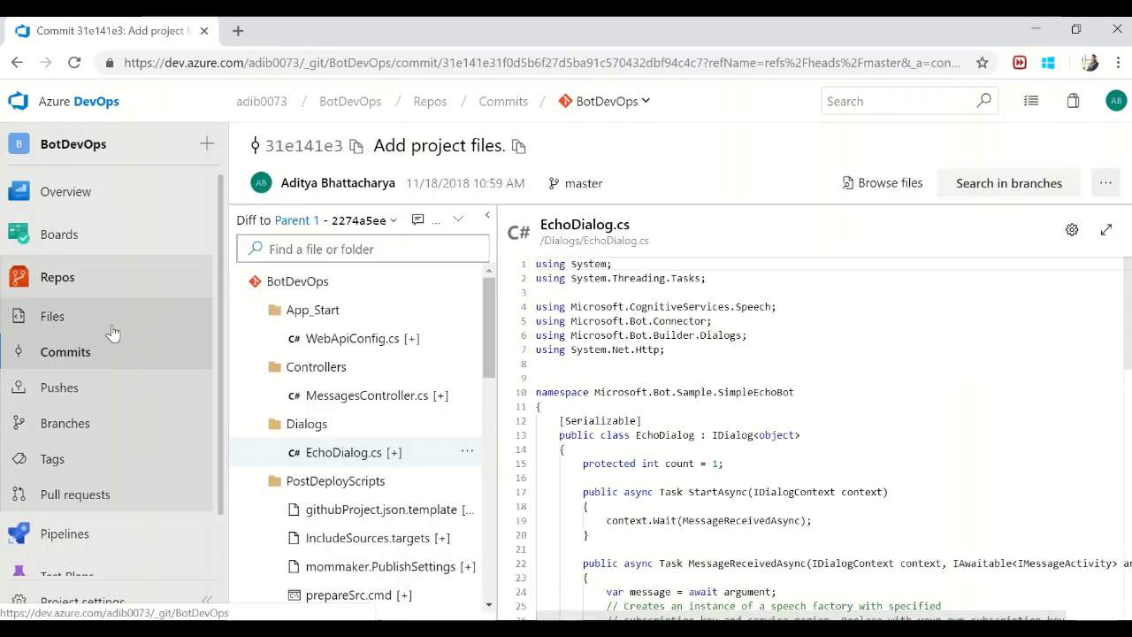
{"action": "scroll", "coordinate": [776, 481], "scroll_direction": "down", "scroll_amount": 10}
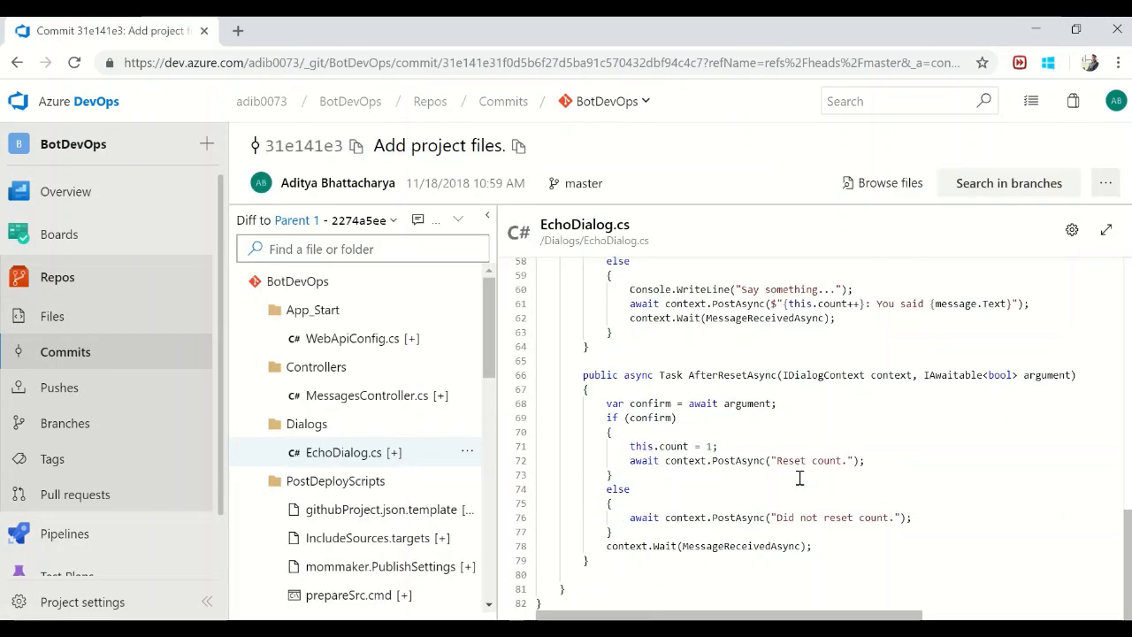
{"action": "scroll", "coordinate": [800, 478], "scroll_direction": "up", "scroll_amount": 2}
{"action": "left_click_drag", "start_coordinate": [724, 423], "coordinate": [856, 428]}
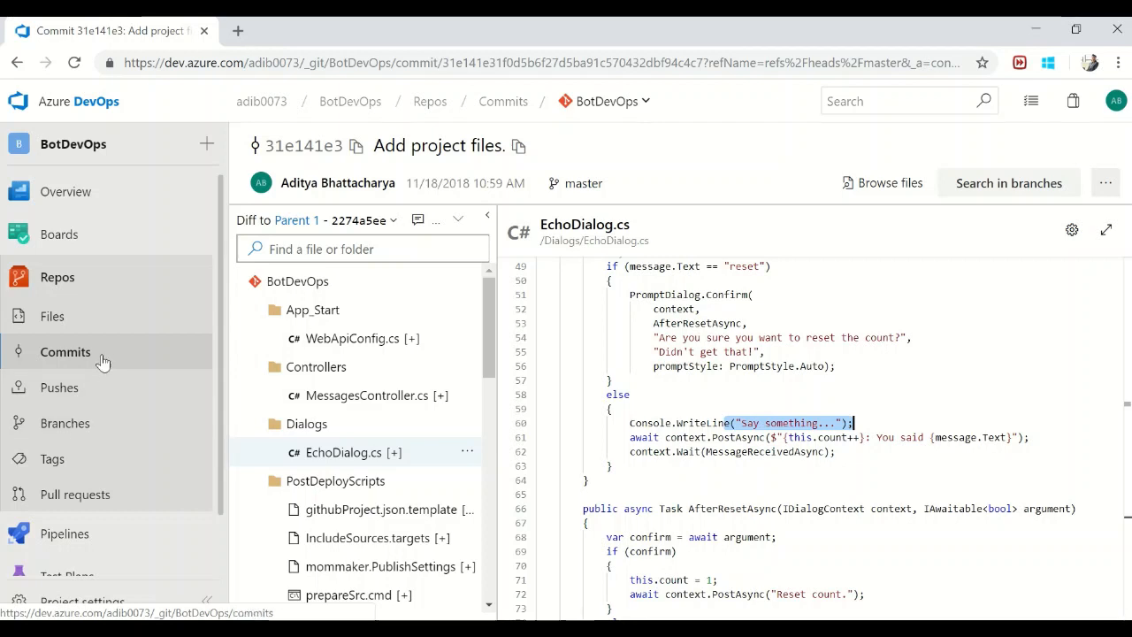
{"action": "left_click", "coordinate": [459, 220]}
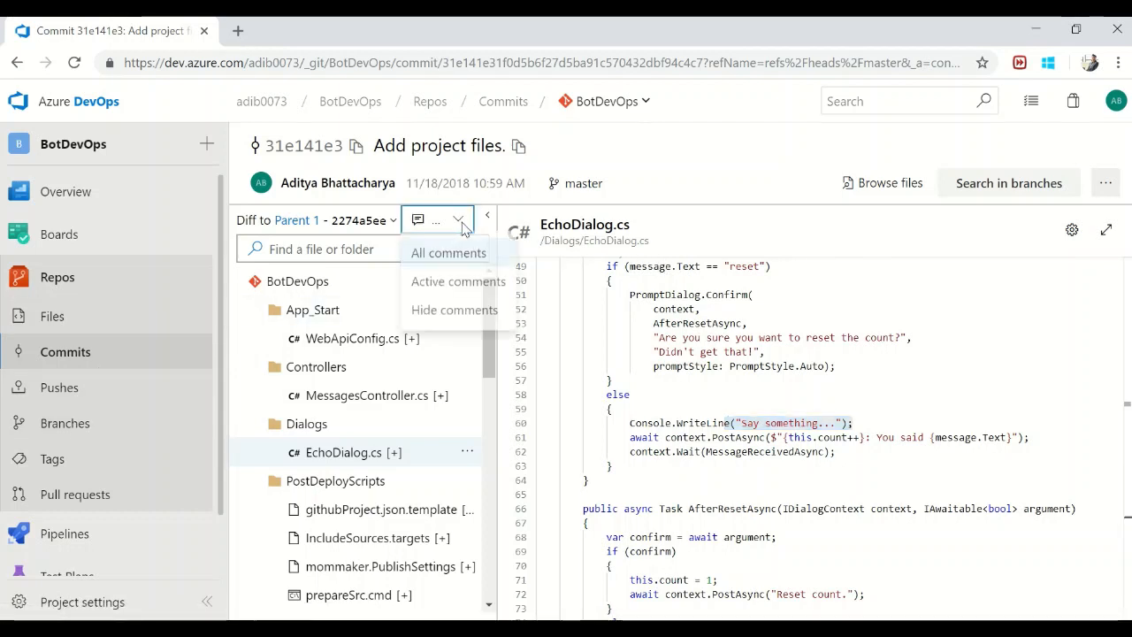
{"action": "left_click", "coordinate": [463, 225]}
{"action": "left_click", "coordinate": [392, 225]}
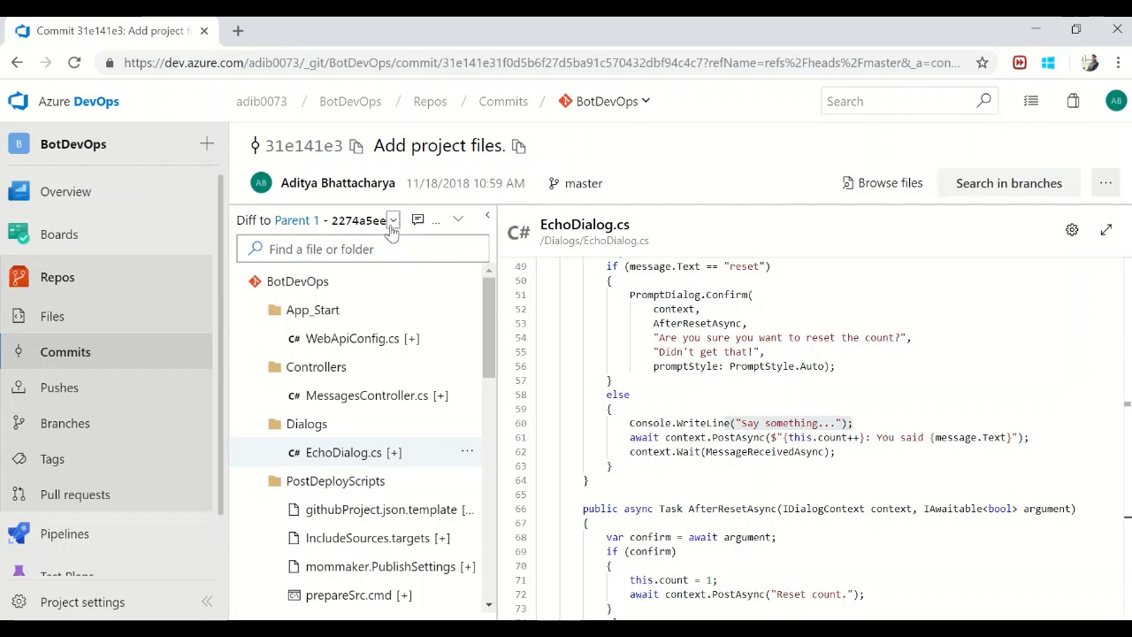
{"action": "left_click", "coordinate": [392, 226]}
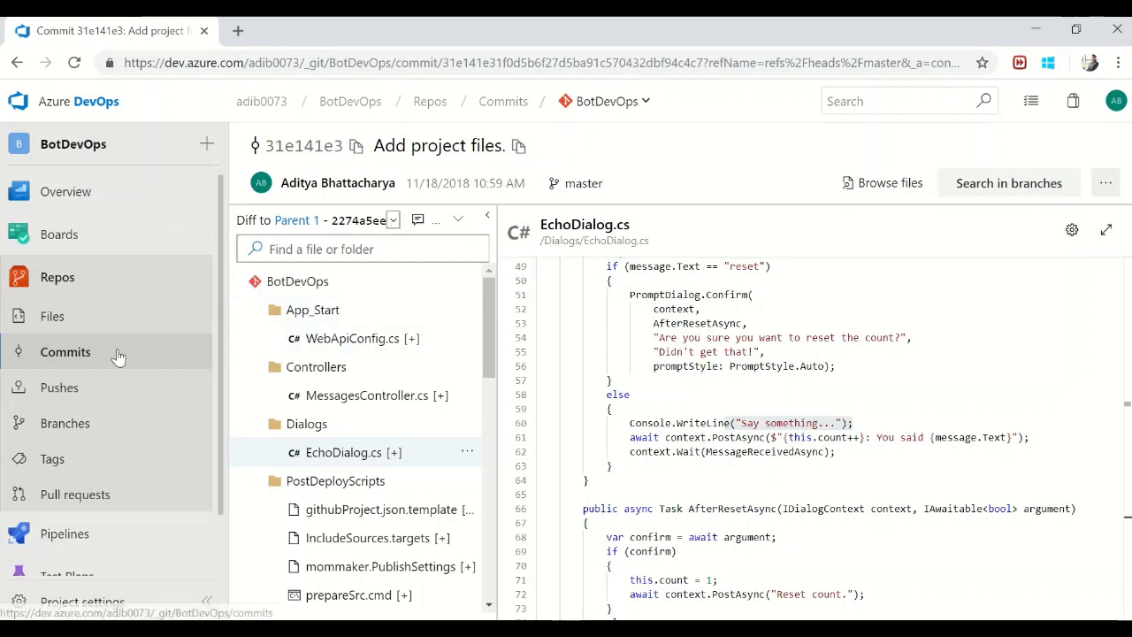
Return to the repository's files on master and open EchoDialog.cs from the Dialogs folder
{"action": "left_click", "coordinate": [67, 326]}
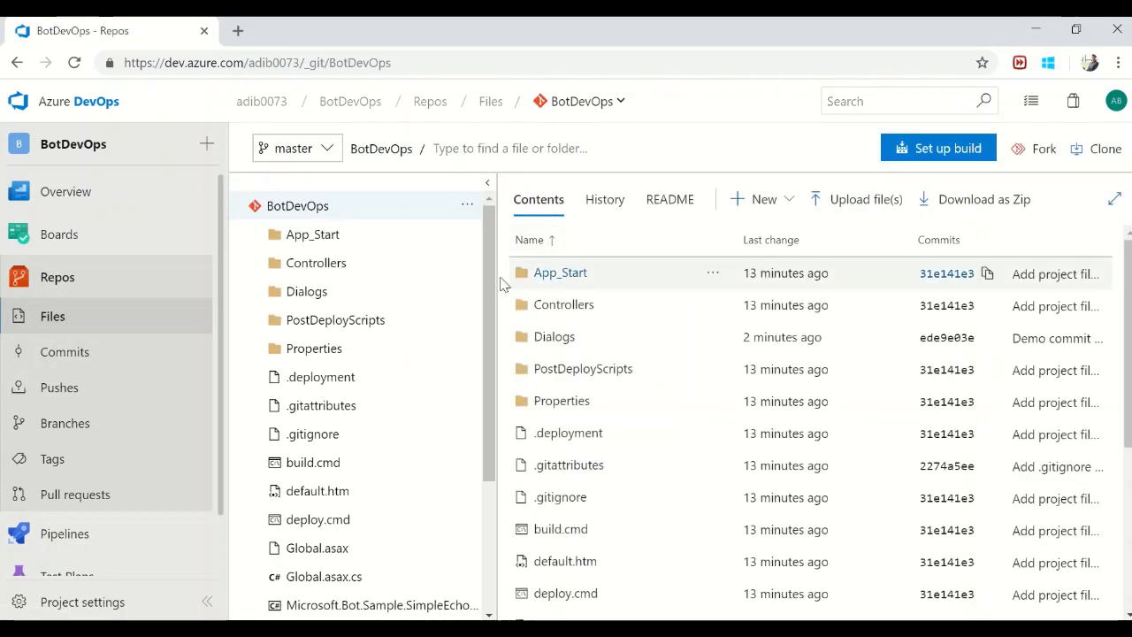
{"action": "scroll", "coordinate": [279, 257], "scroll_direction": "down", "scroll_amount": 1}
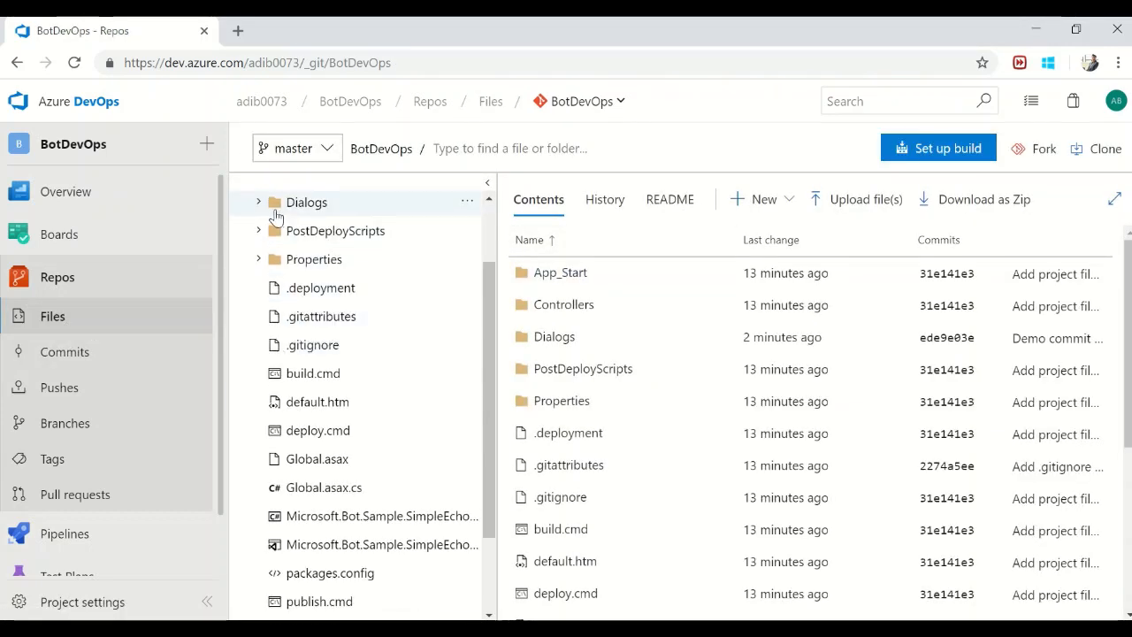
{"action": "left_click", "coordinate": [254, 206]}
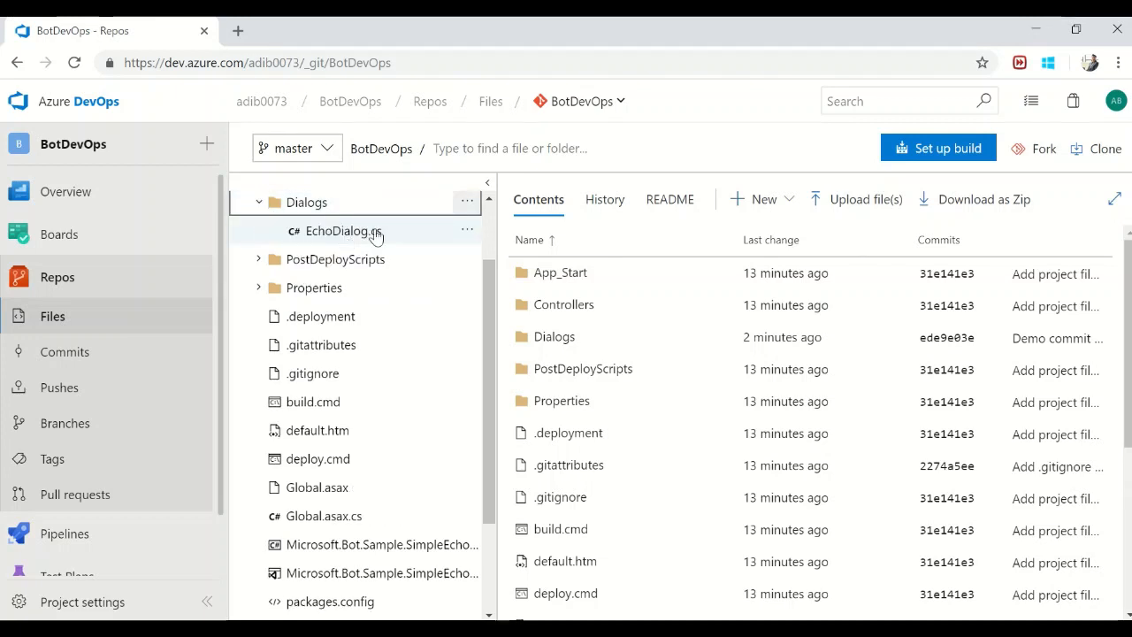
{"action": "left_click", "coordinate": [371, 231]}
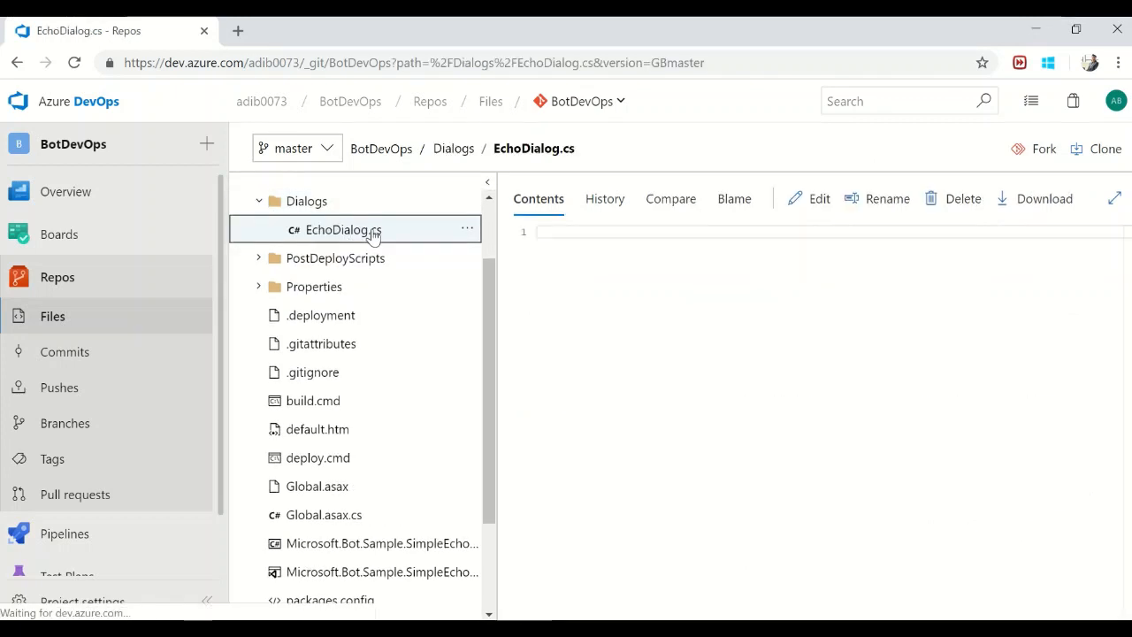
Compare EchoDialog.cs between commits 31e141e3 and ede9e03e and examine the change on line 60
{"action": "left_click", "coordinate": [676, 209]}
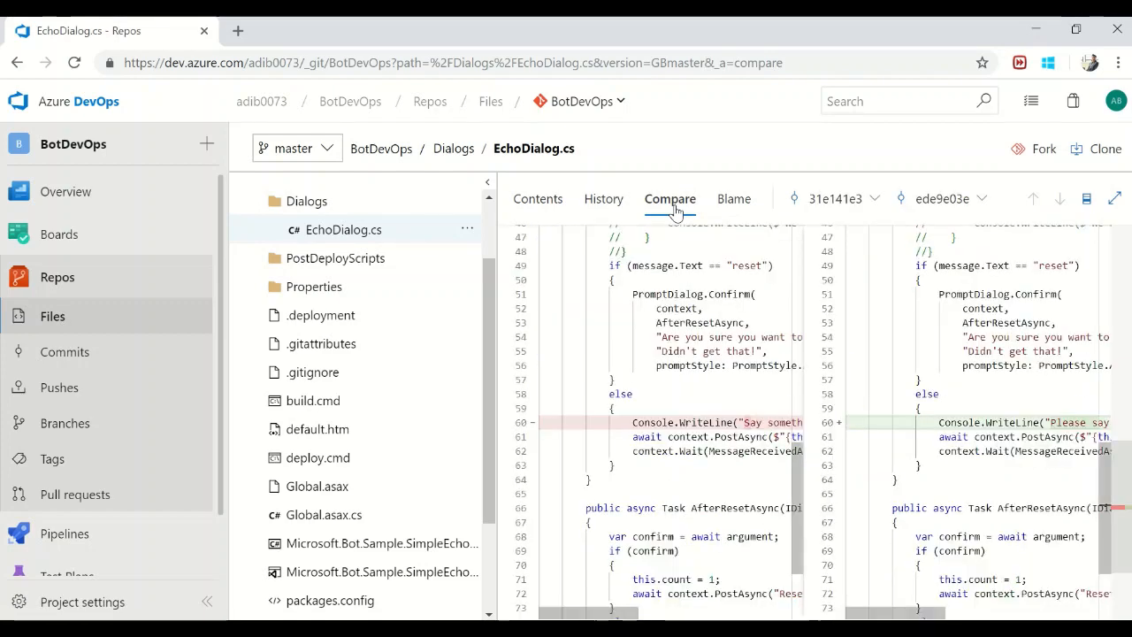
{"action": "scroll", "coordinate": [758, 368], "scroll_direction": "up", "scroll_amount": 2}
{"action": "scroll", "coordinate": [759, 367], "scroll_direction": "down", "scroll_amount": 3}
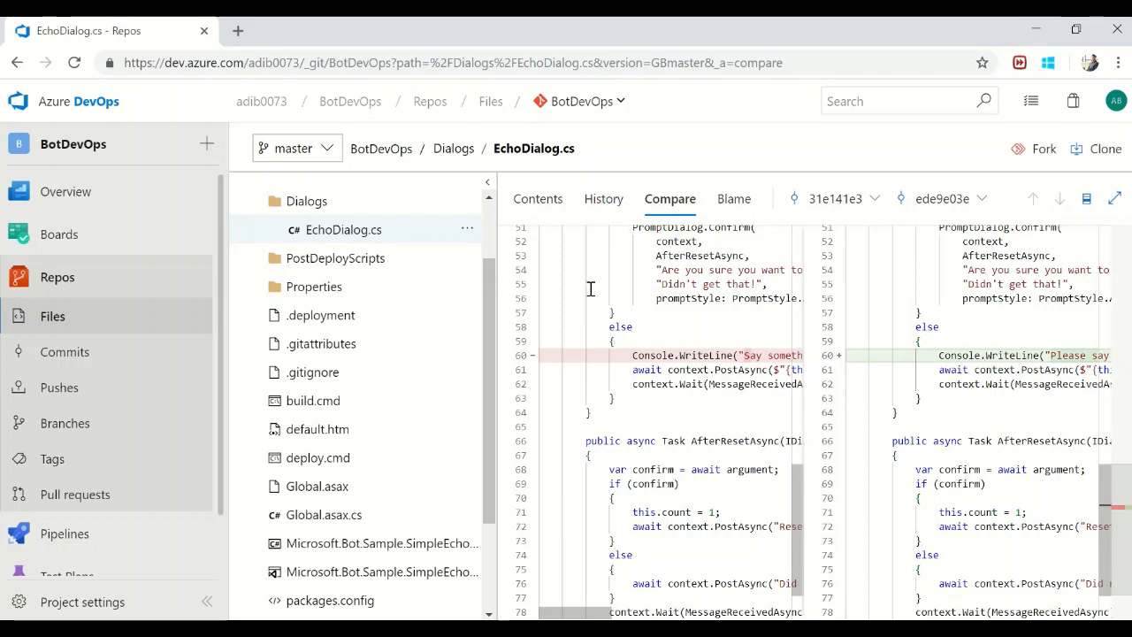
{"action": "scroll", "coordinate": [787, 540], "scroll_direction": "up", "scroll_amount": 3}
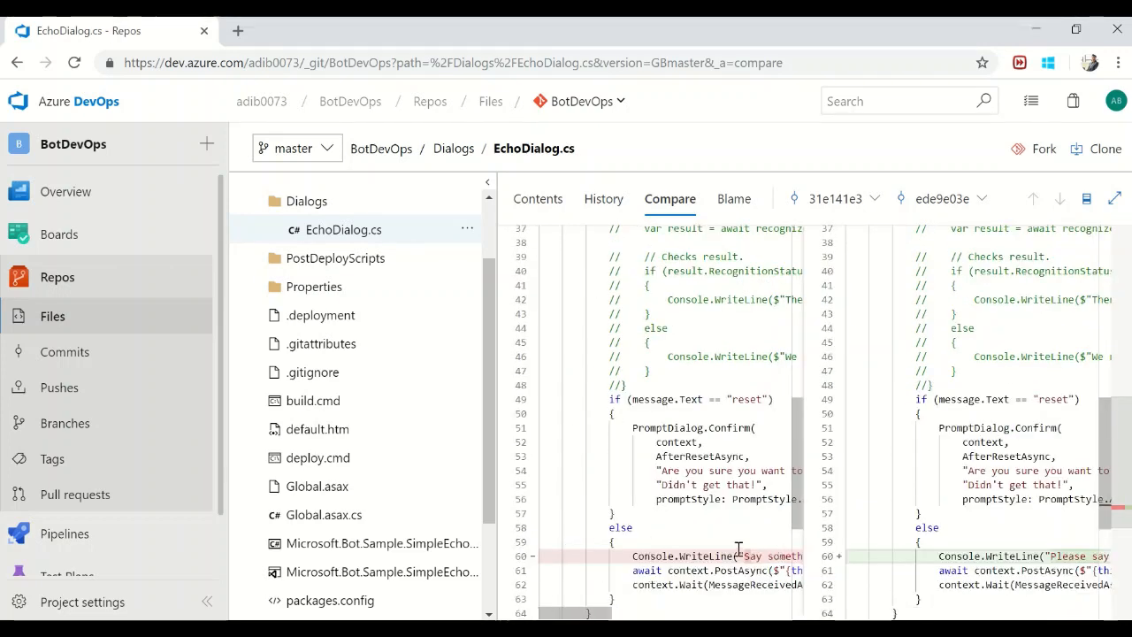
{"action": "scroll", "coordinate": [940, 486], "scroll_direction": "down", "scroll_amount": 1}
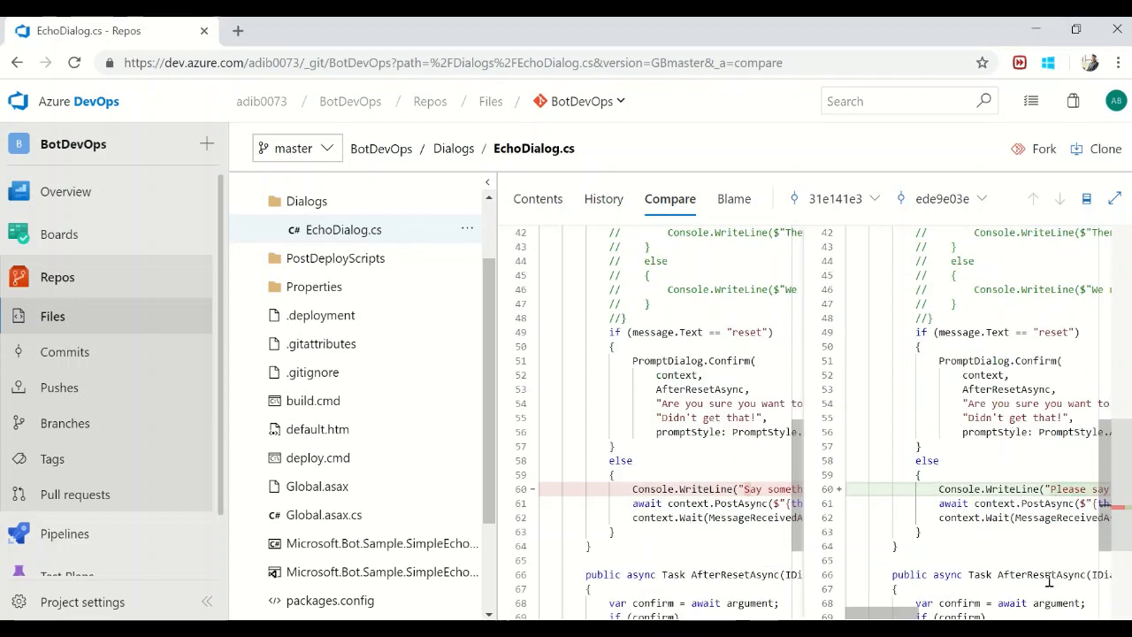
{"action": "mouse_move", "coordinate": [875, 613]}
{"action": "left_mouse_down"}
{"action": "mouse_move", "coordinate": [934, 613]}
{"action": "mouse_move", "coordinate": [894, 612]}
{"action": "left_mouse_up"}
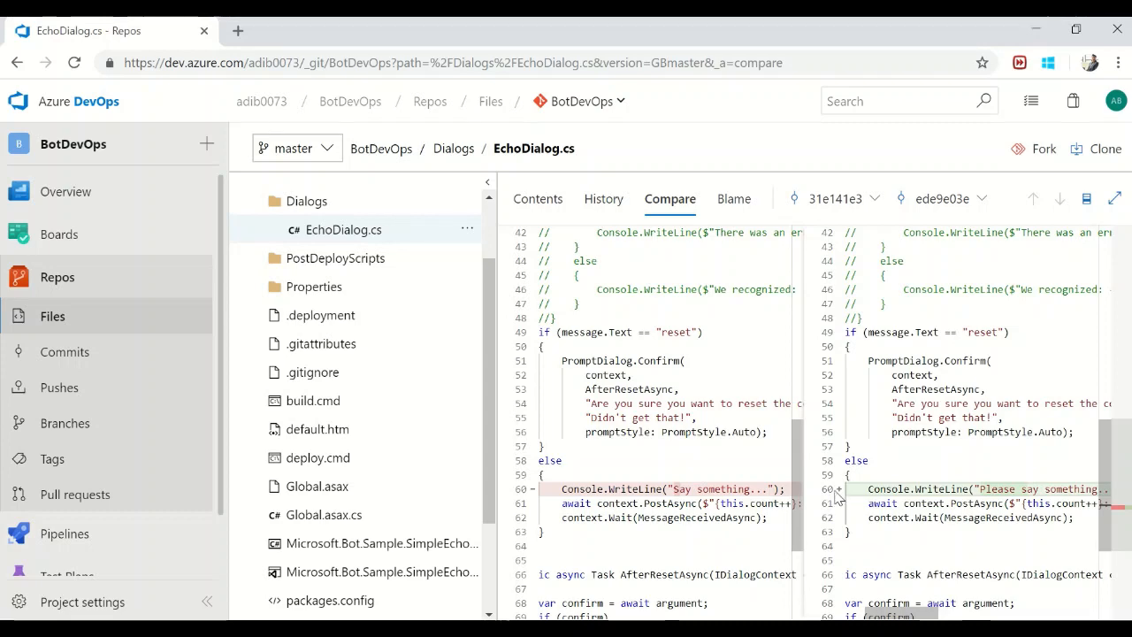
{"action": "mouse_move", "coordinate": [877, 613]}
{"action": "left_mouse_down"}
{"action": "mouse_move", "coordinate": [892, 610]}
{"action": "mouse_move", "coordinate": [883, 605]}
{"action": "left_mouse_up"}
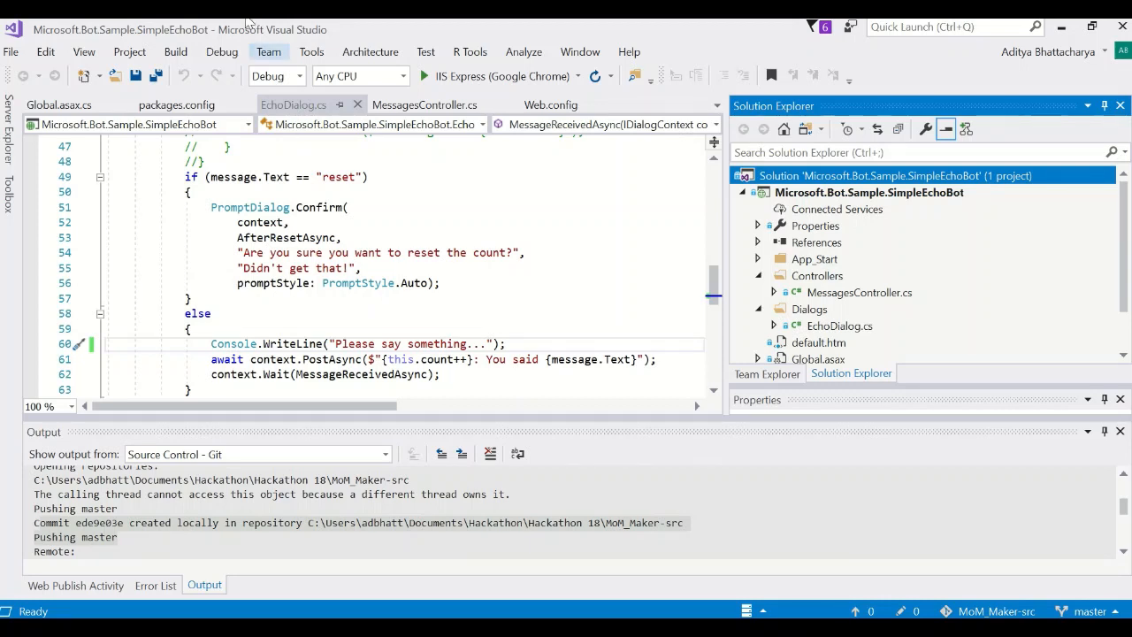
Switch to Visual Studio and look through the solution's commands and the IDE's tool commands for continuous delivery and extension options
{"action": "right_click", "coordinate": [895, 184]}
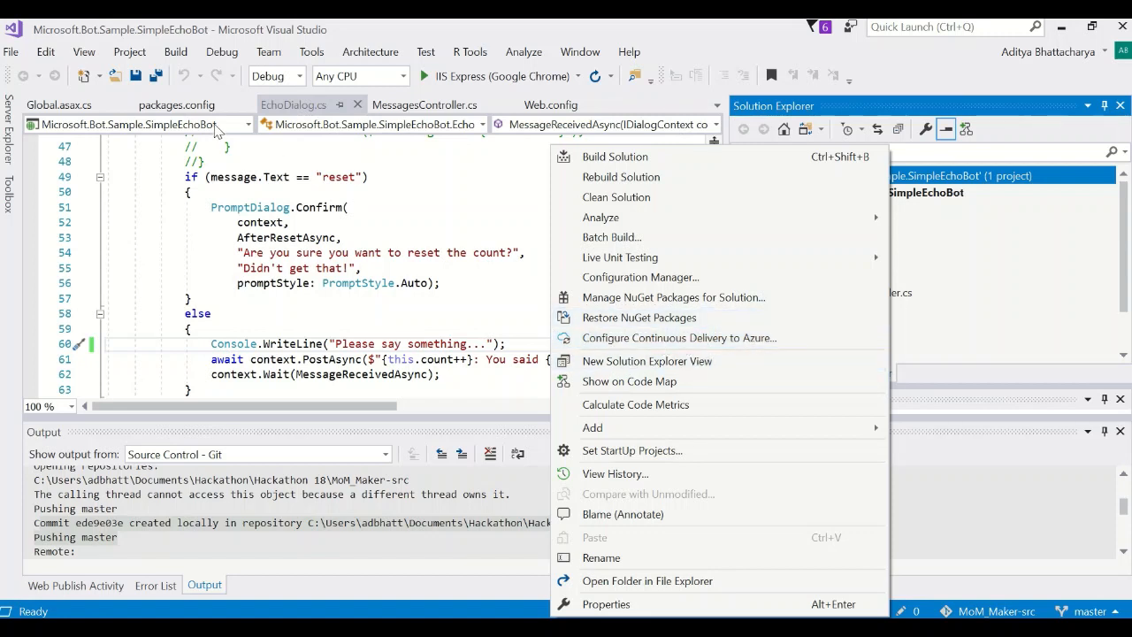
{"action": "left_click", "coordinate": [44, 53]}
{"action": "mouse_move", "coordinate": [86, 55]}
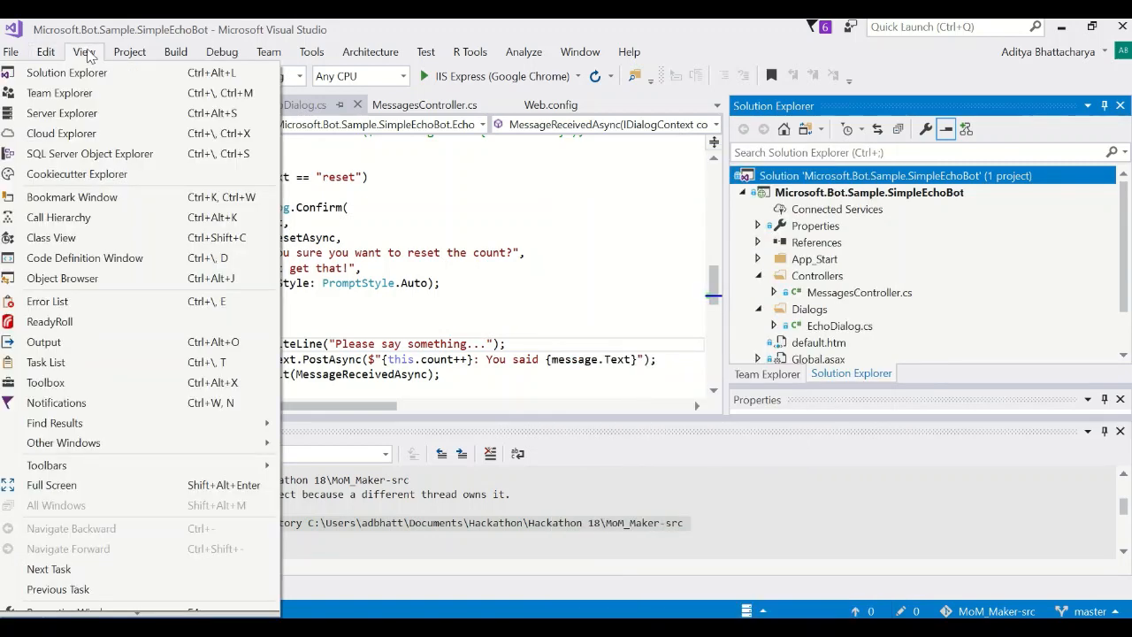
{"action": "scroll", "coordinate": [103, 184], "scroll_direction": "down", "scroll_amount": 1}
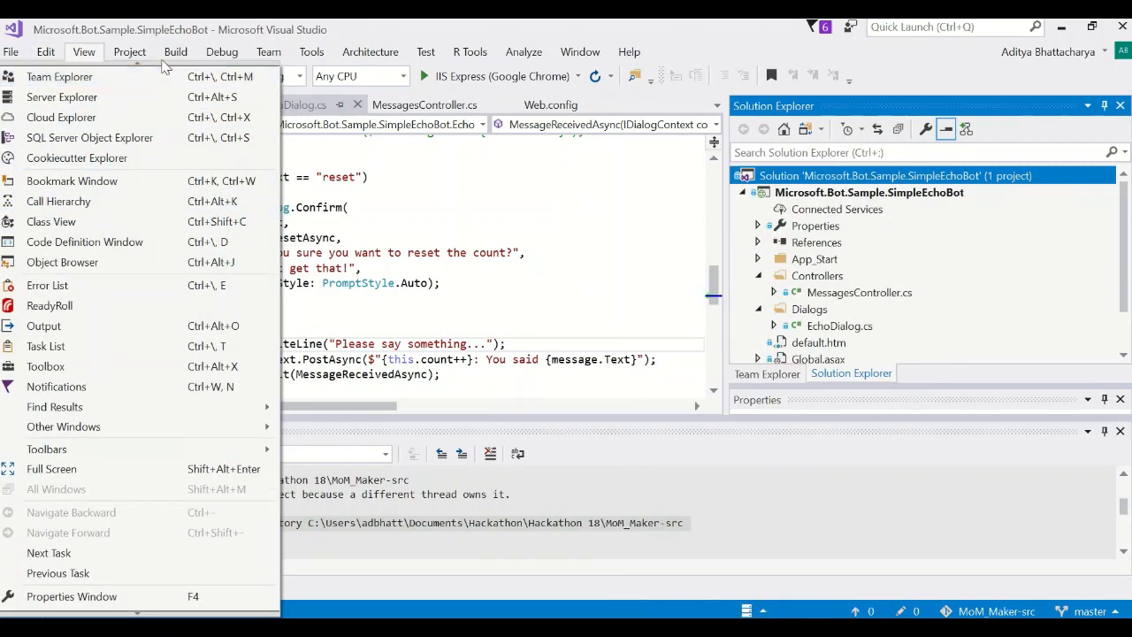
{"action": "left_click", "coordinate": [175, 51]}
{"action": "left_click", "coordinate": [312, 52]}
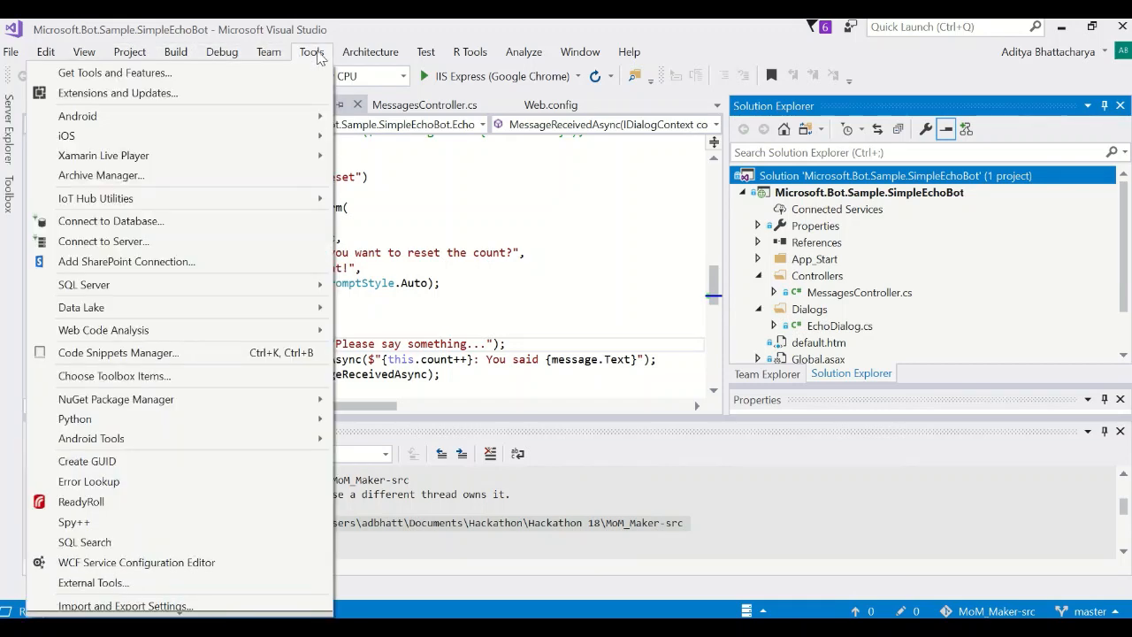
{"action": "scroll", "coordinate": [227, 213], "scroll_direction": "down", "scroll_amount": 2}
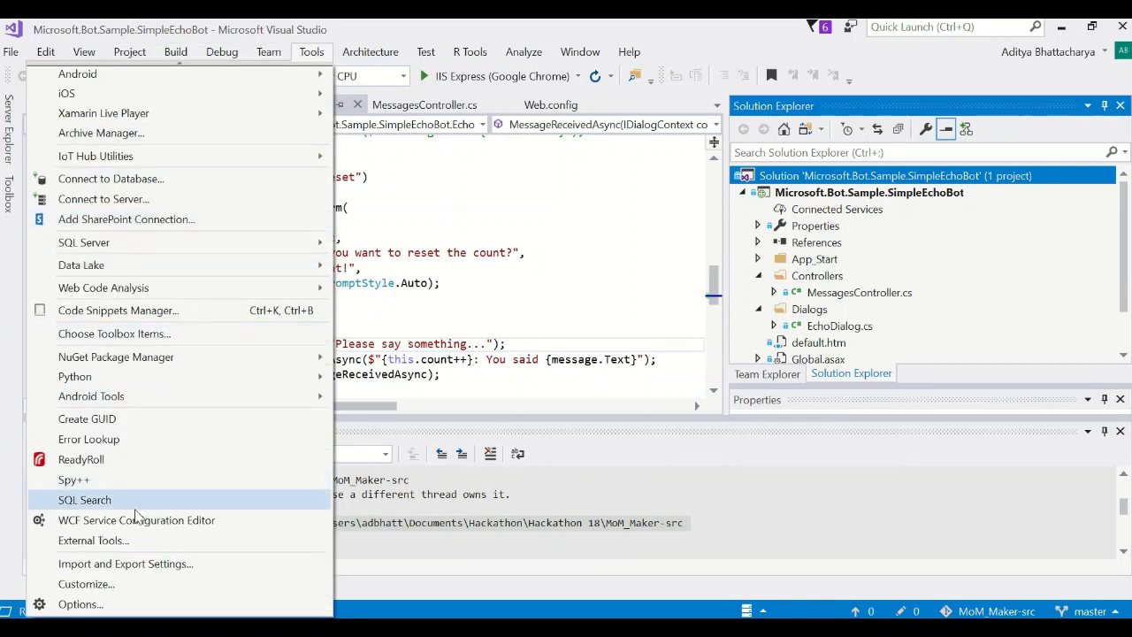
{"action": "scroll", "coordinate": [140, 460], "scroll_direction": "up", "scroll_amount": 2}
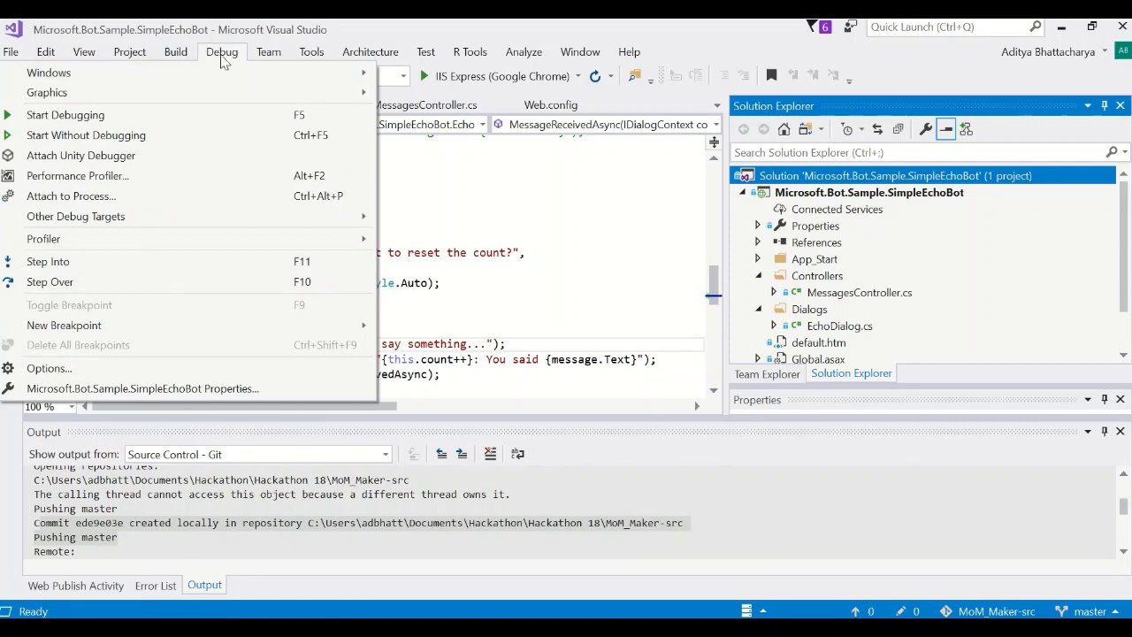
{"action": "left_click", "coordinate": [222, 55]}
{"action": "left_click", "coordinate": [295, 56]}
{"action": "left_click", "coordinate": [297, 56]}
{"action": "left_click", "coordinate": [303, 58]}
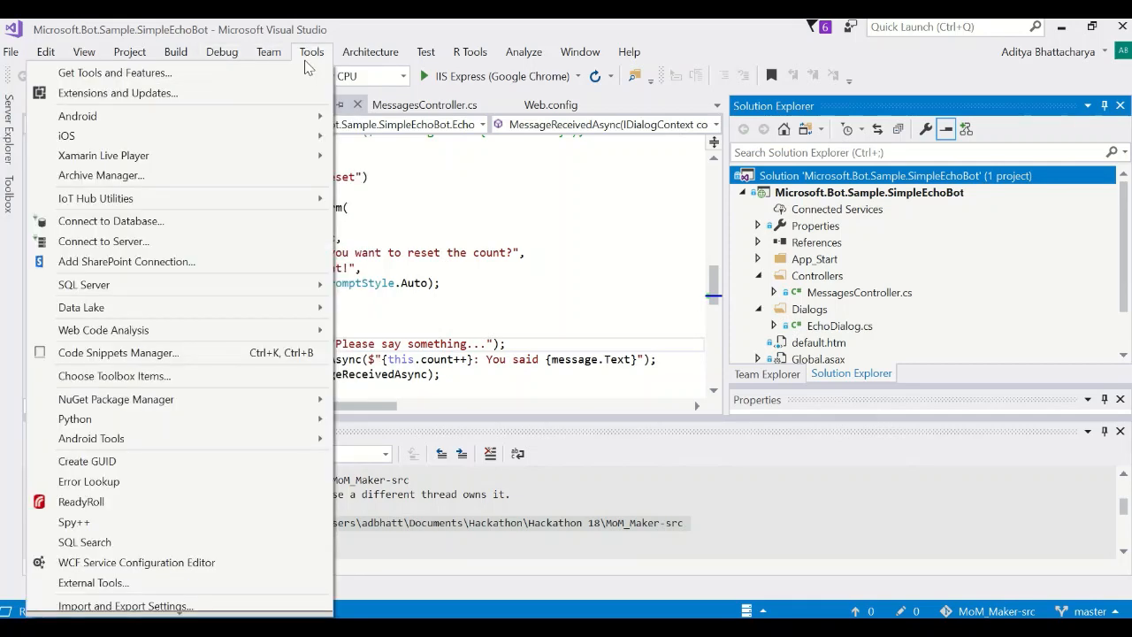
Open the Visual Studio Installer, and check the installed extensions for Continuous Delivery Tools for Visual Studio
{"action": "left_click", "coordinate": [307, 55]}
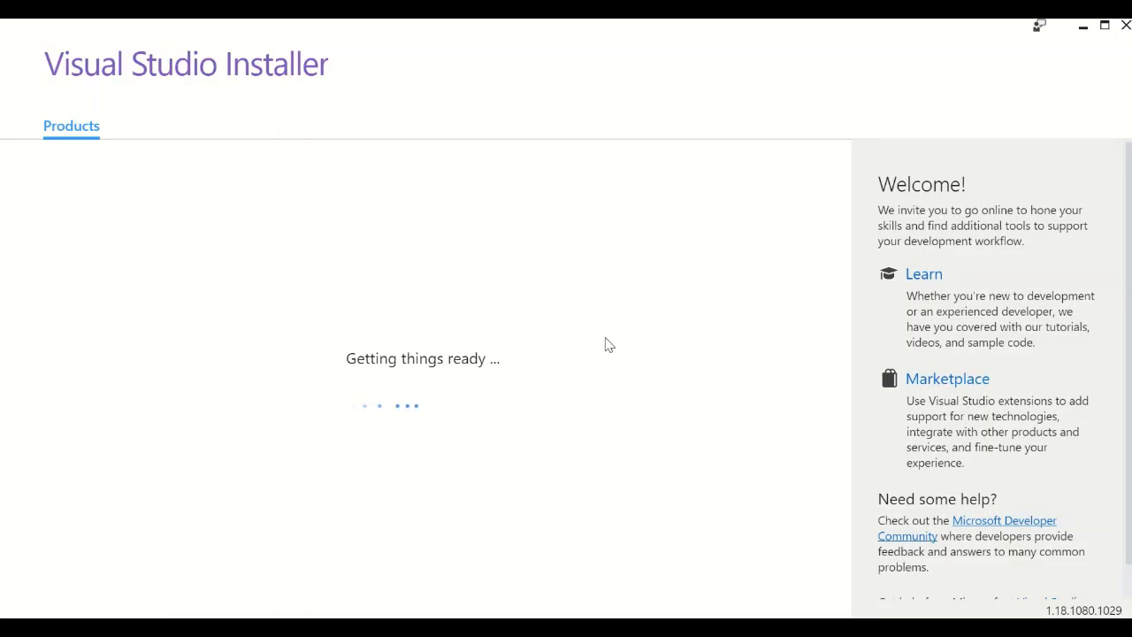
{"action": "mouse_move", "coordinate": [477, 27]}
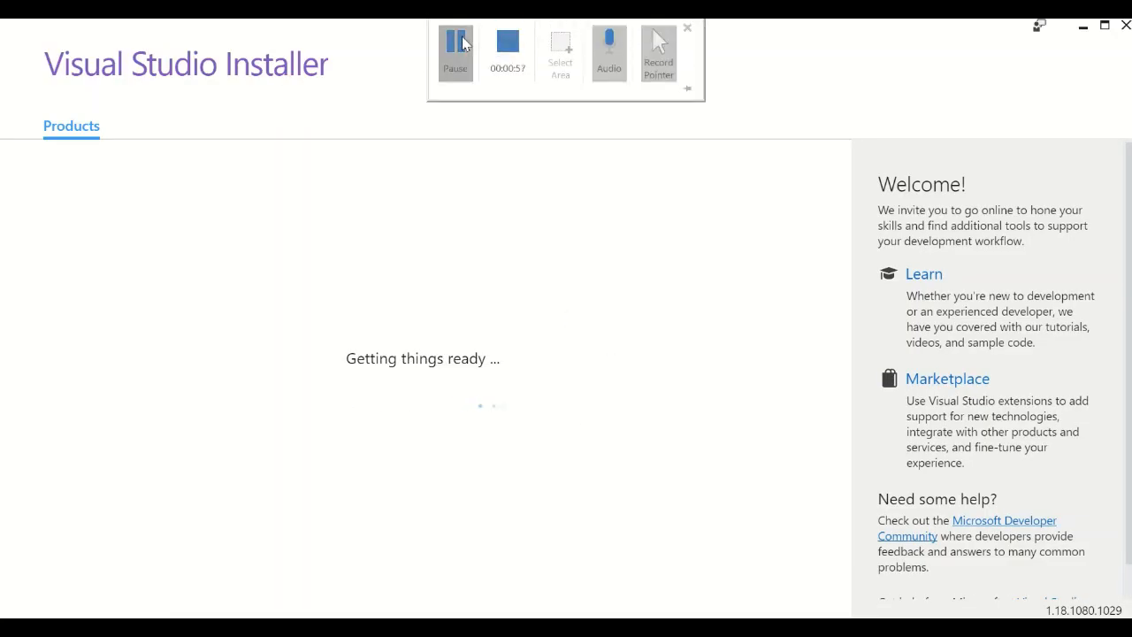
{"action": "left_click", "coordinate": [462, 44]}
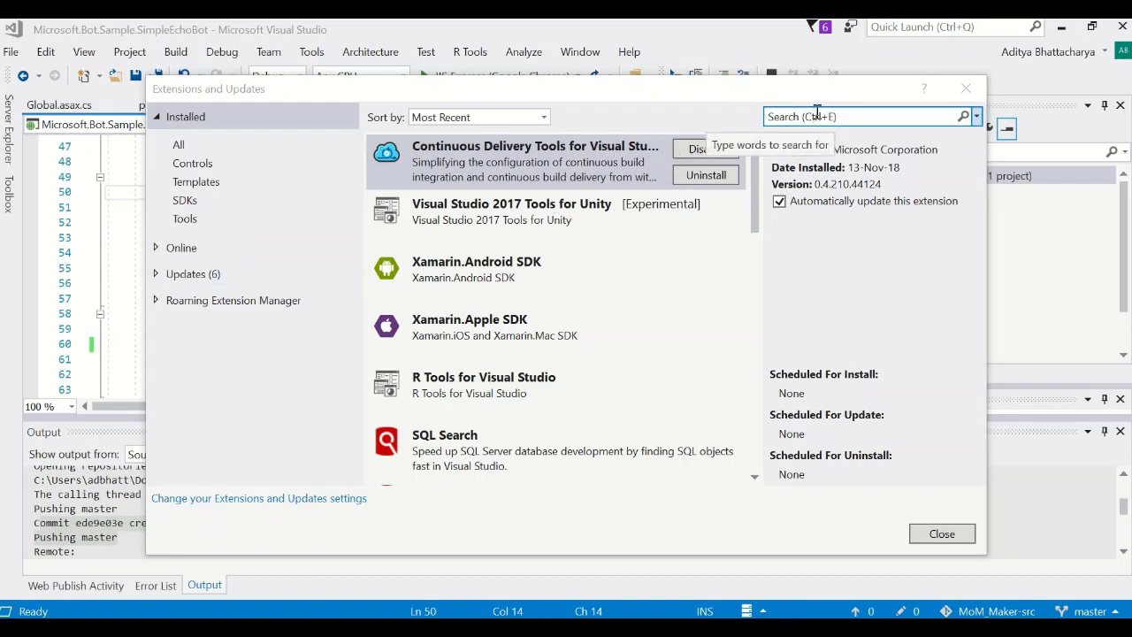
{"action": "left_click", "coordinate": [964, 88]}
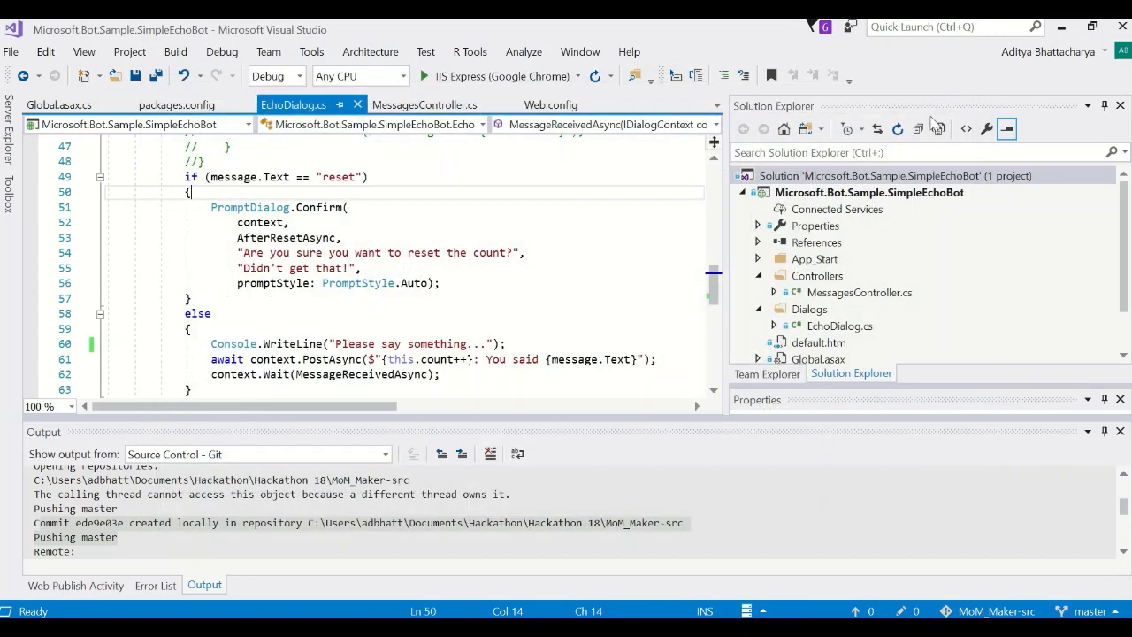
Configure continuous delivery to Azure for the solution, using the master branch, Visual Studio Enterprise subscription and devopsbot123 App Service
{"action": "right_click", "coordinate": [823, 179]}
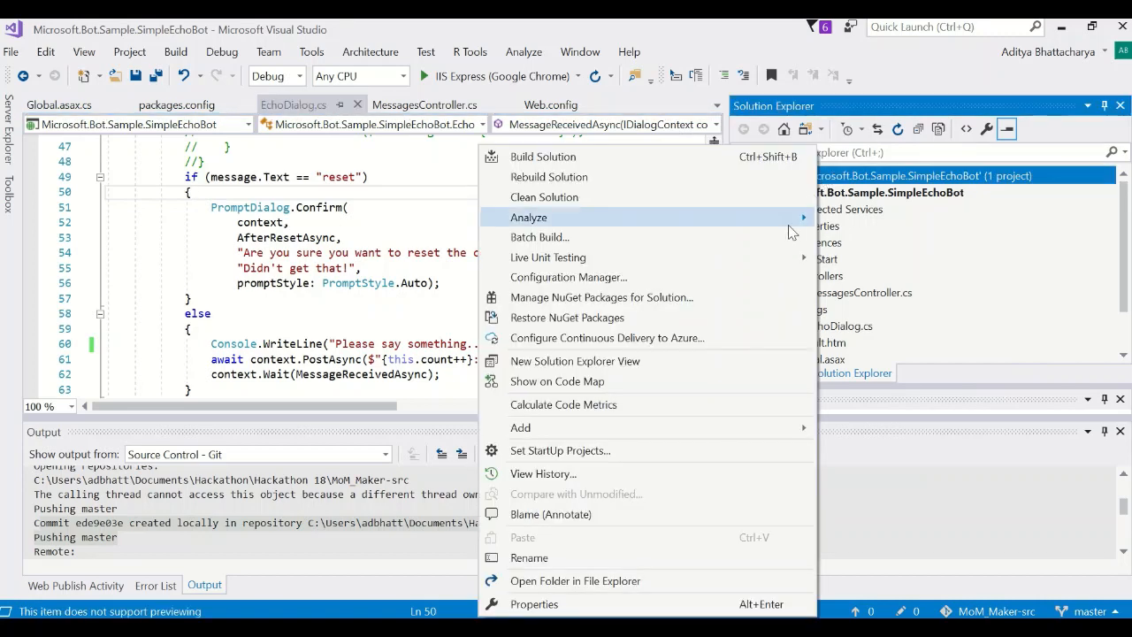
{"action": "left_click", "coordinate": [759, 339]}
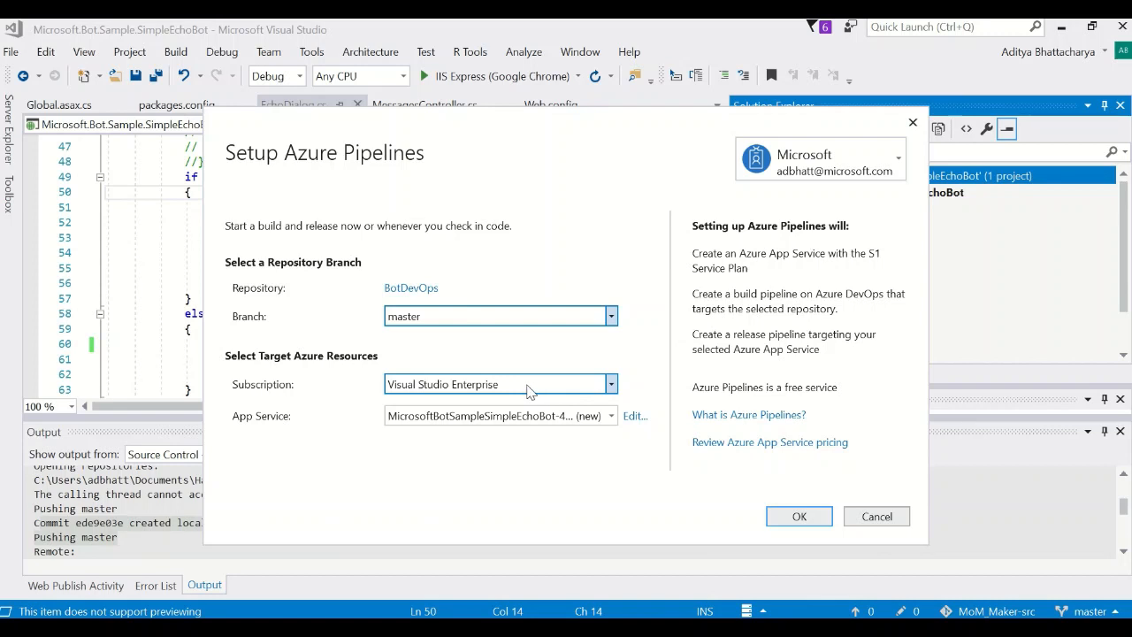
{"action": "left_click", "coordinate": [468, 418]}
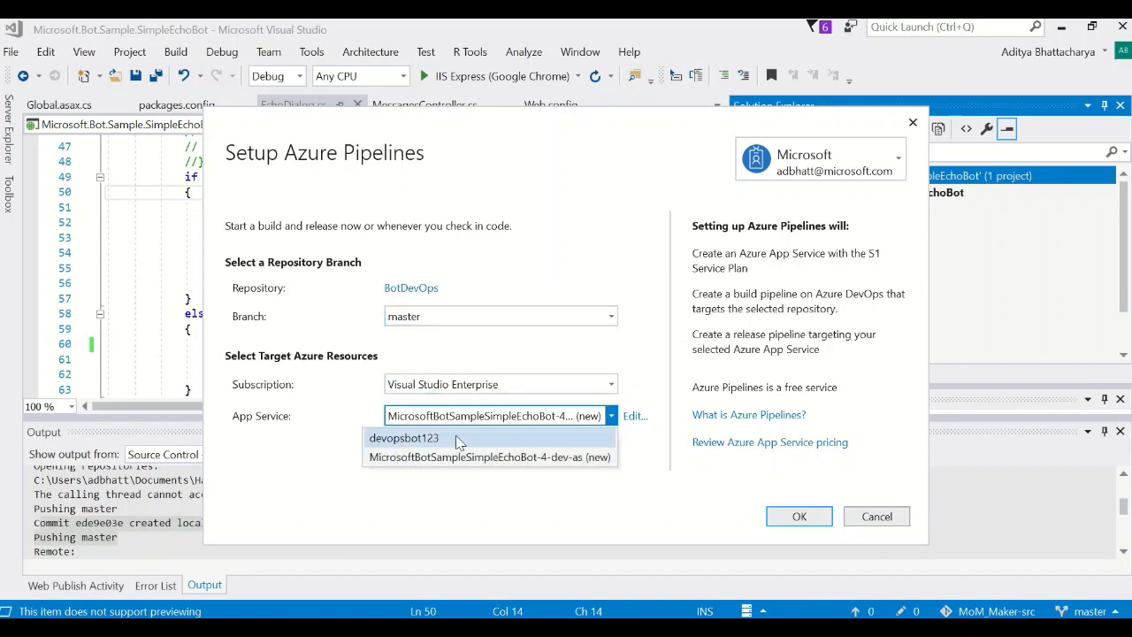
{"action": "left_click", "coordinate": [459, 439]}
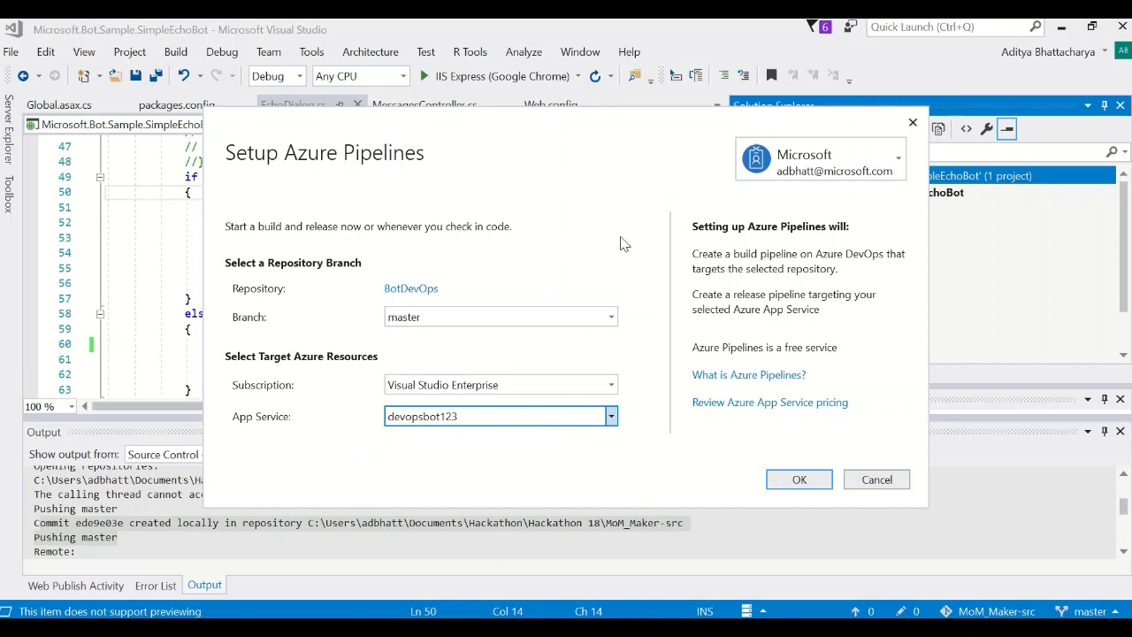
{"action": "left_click", "coordinate": [794, 479]}
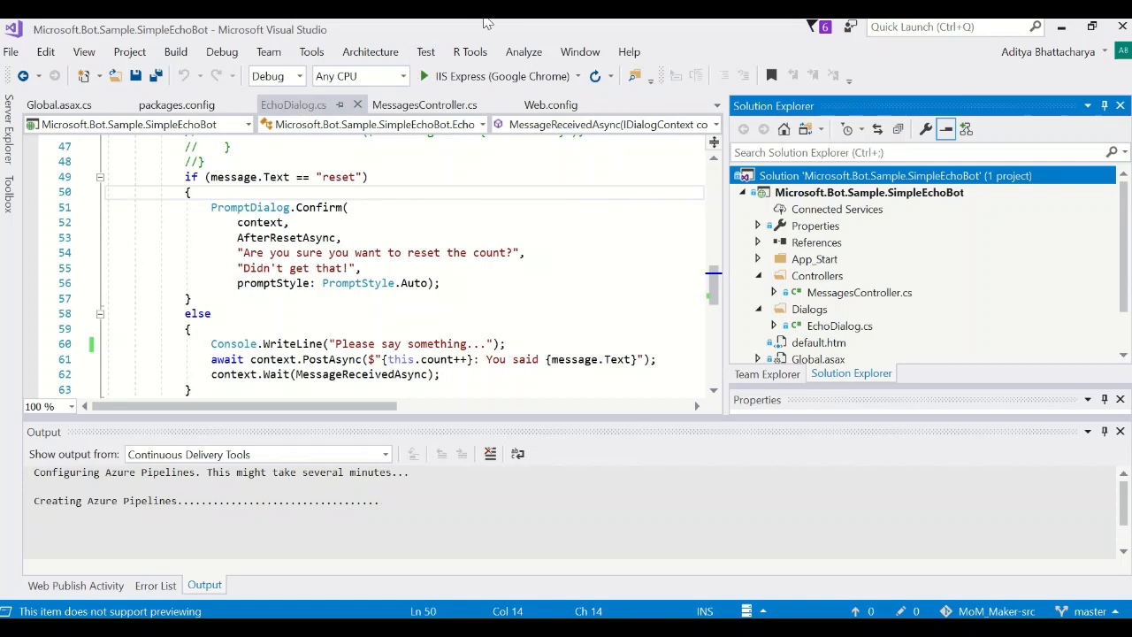
Examine the Continuous Delivery Tools output for the pipeline setup message and its target App Service
{"action": "mouse_move", "coordinate": [489, 25]}
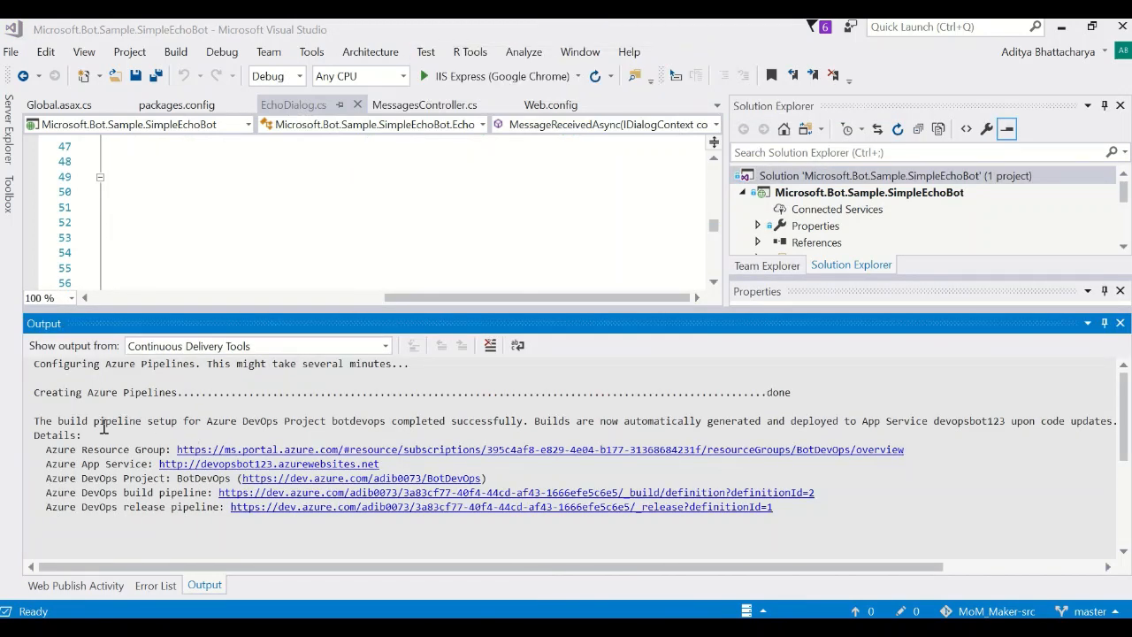
{"action": "left_click_drag", "start_coordinate": [56, 422], "coordinate": [478, 422]}
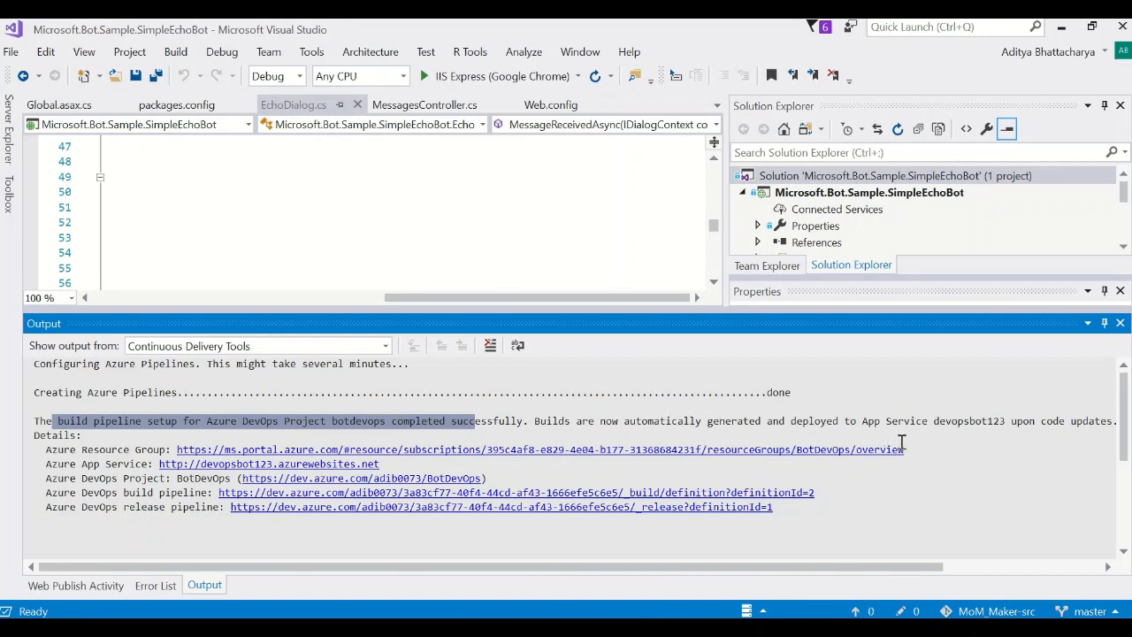
{"action": "double_click", "coordinate": [970, 422]}
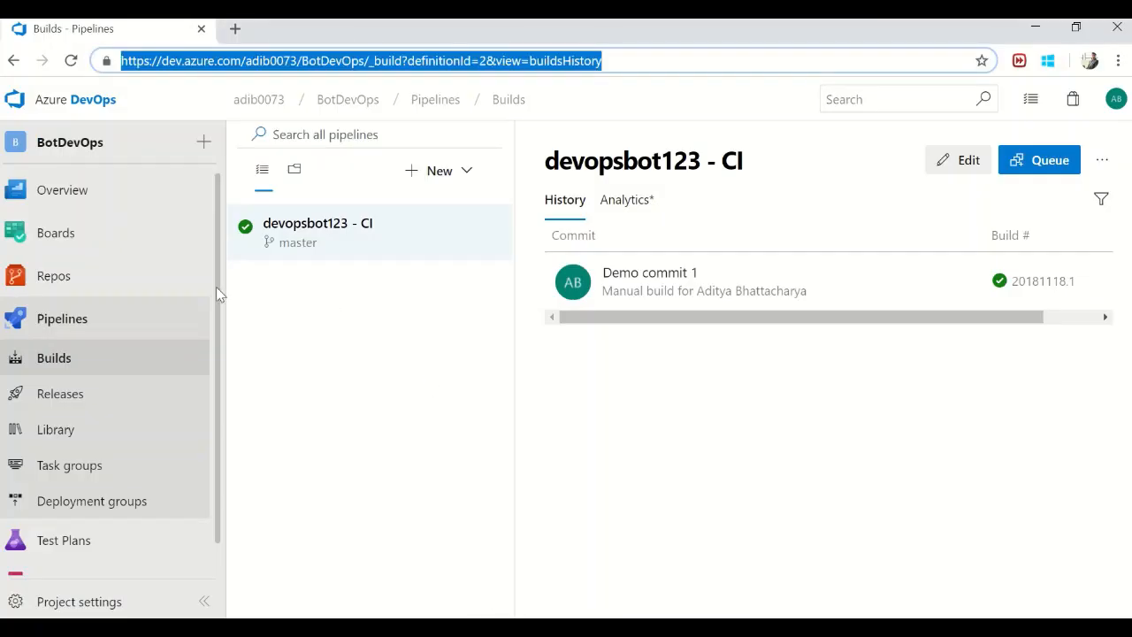
Switch to the BotDevOps project in the browser and examine the devopsbot123 - CI pipeline among its builds
{"action": "left_click", "coordinate": [76, 325]}
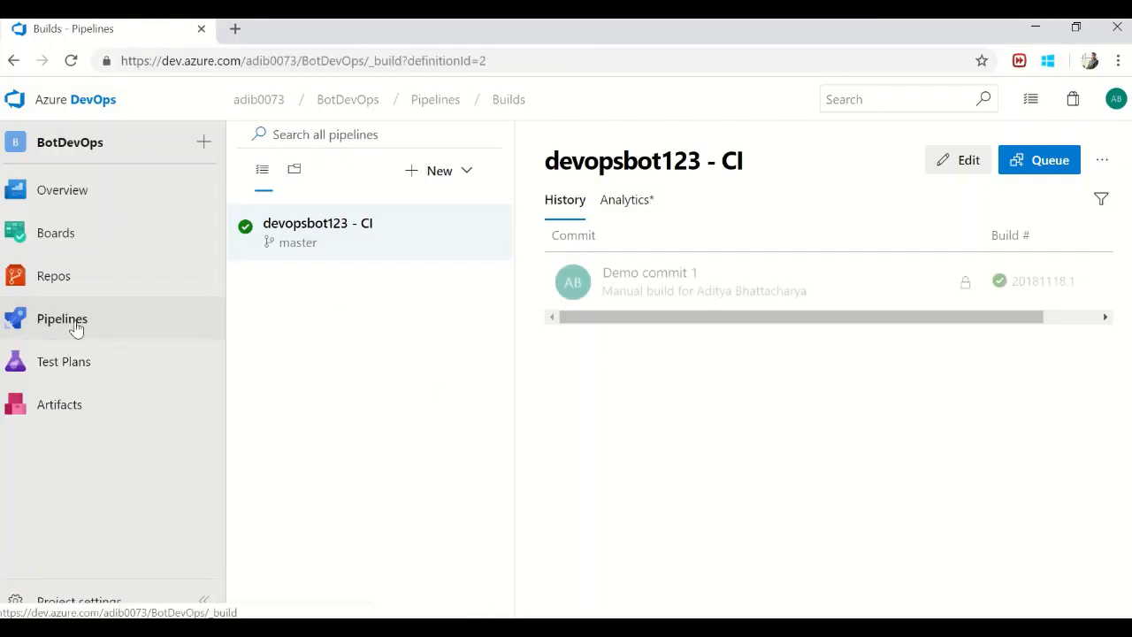
{"action": "left_click", "coordinate": [40, 323]}
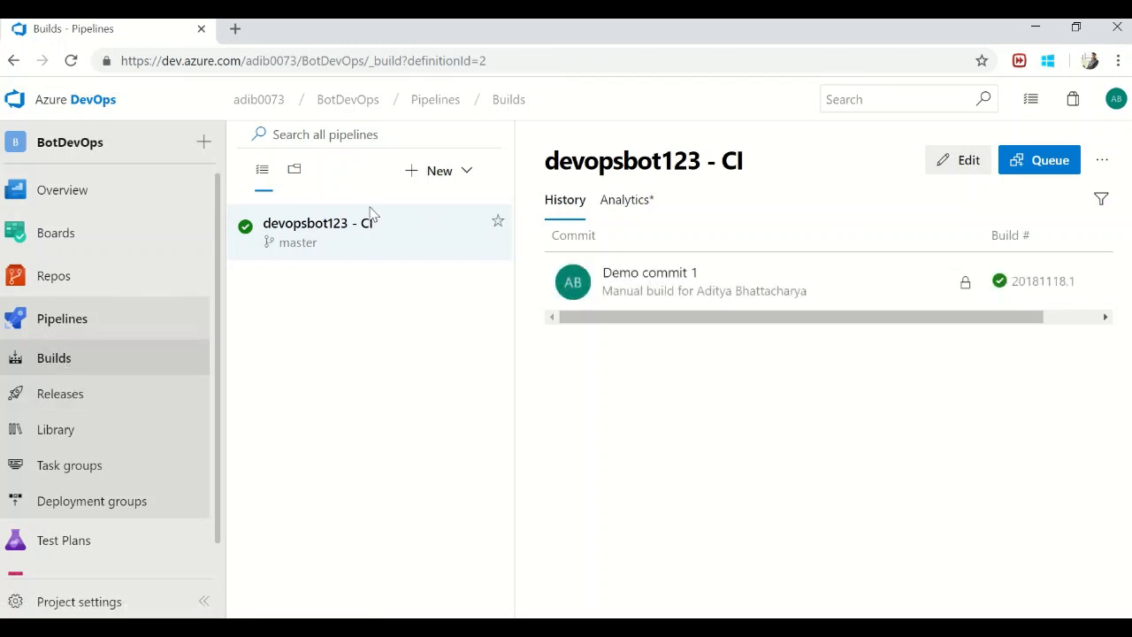
{"action": "left_click_drag", "start_coordinate": [263, 228], "coordinate": [375, 232]}
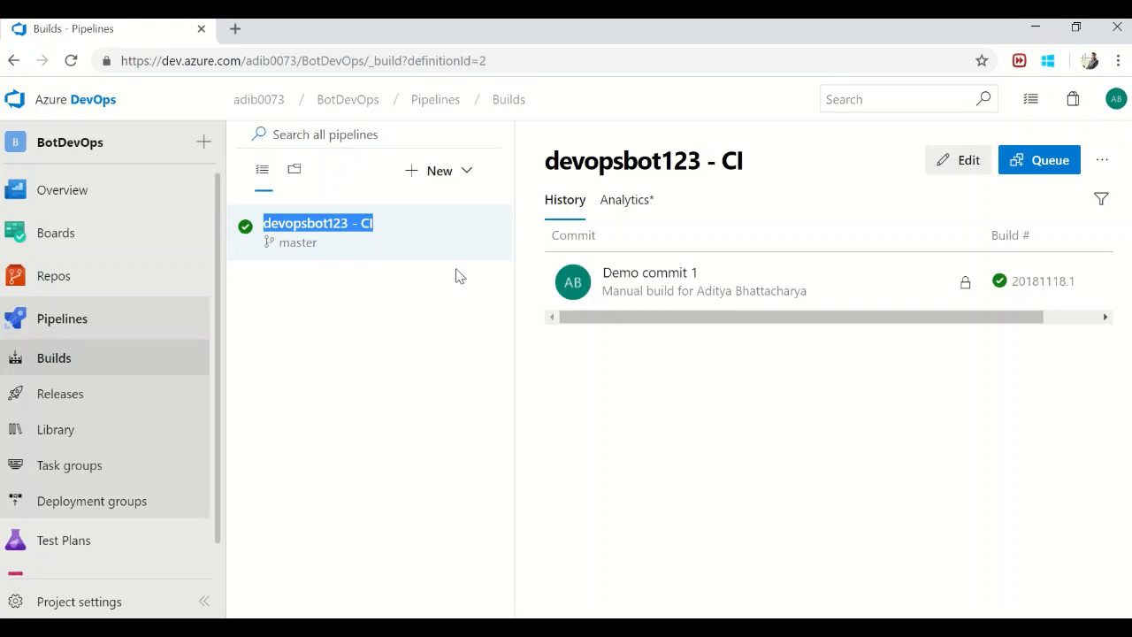
{"action": "triple_click", "coordinate": [573, 159]}
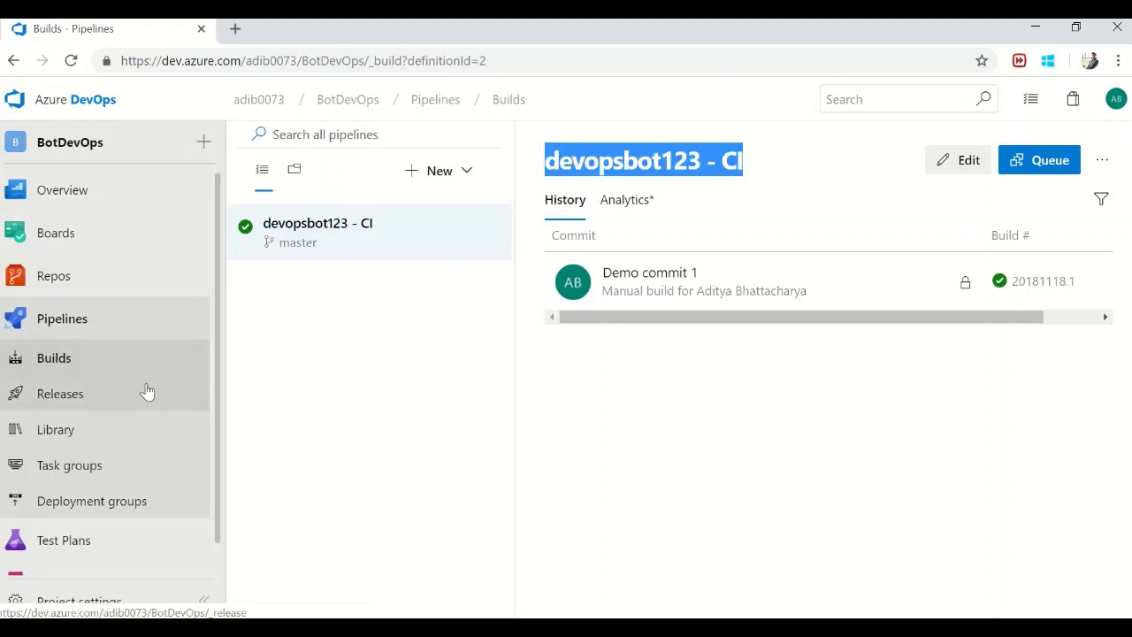
Examine the devopsbot123 - CD pipeline among the project's releases, and recheck the devopsbot123 - CI builds alongside it
{"action": "left_click", "coordinate": [61, 403]}
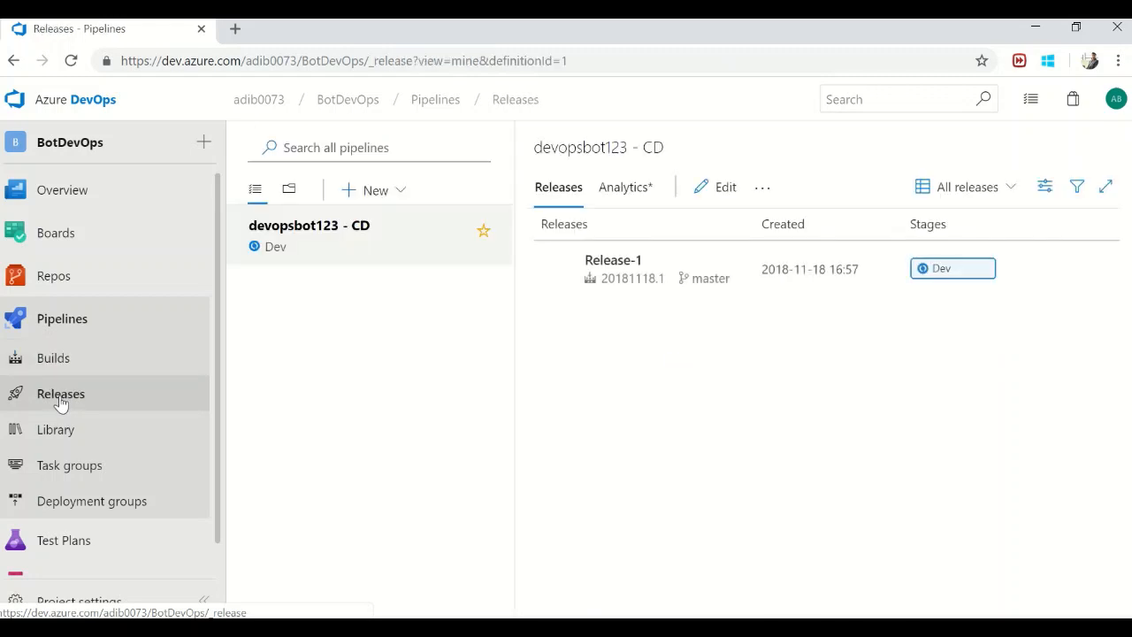
{"action": "double_click", "coordinate": [361, 227]}
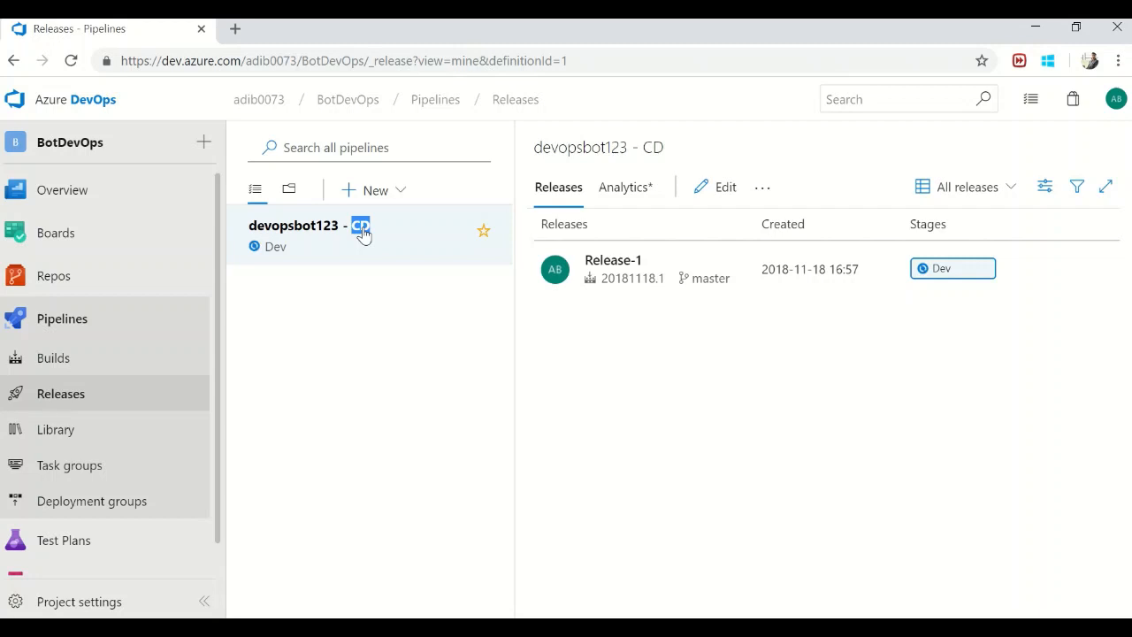
{"action": "left_click", "coordinate": [49, 356]}
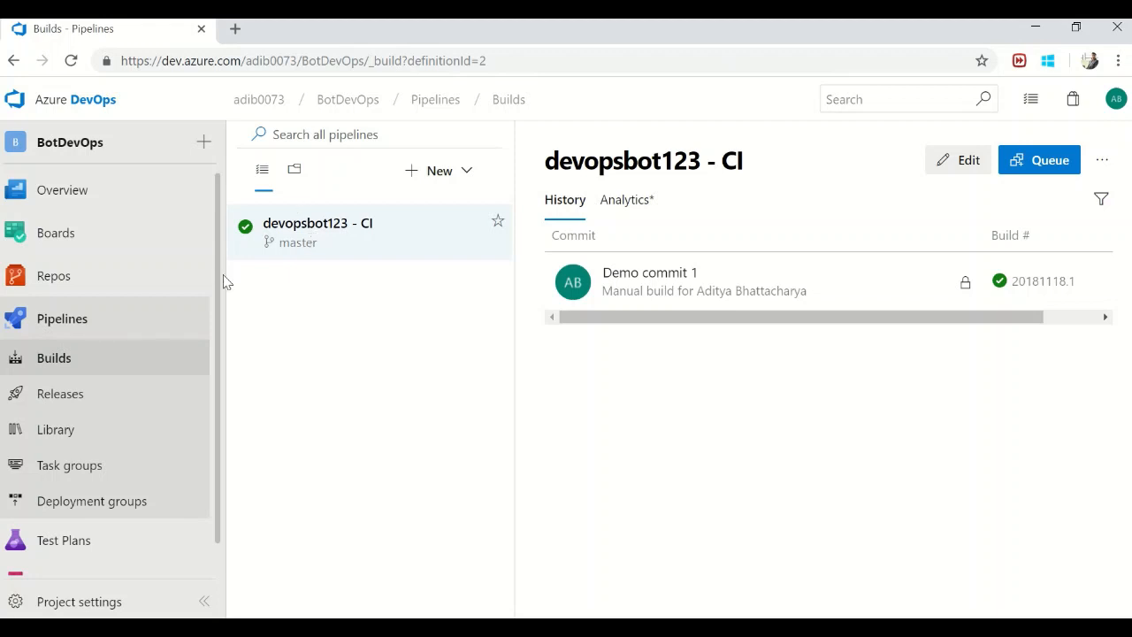
{"action": "left_click", "coordinate": [118, 393]}
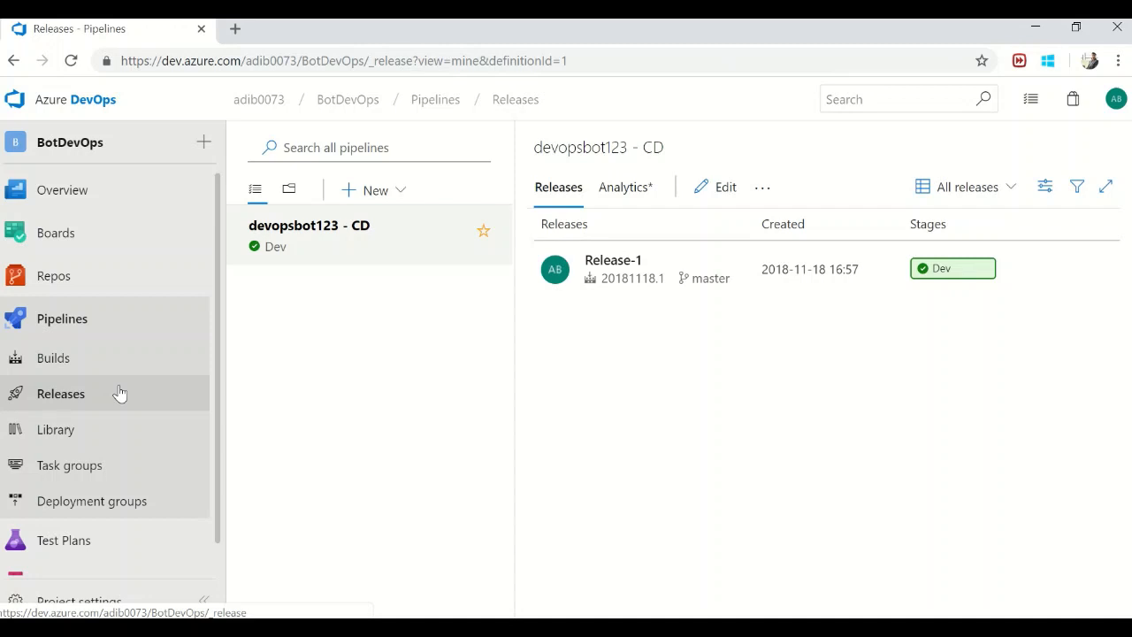
{"action": "mouse_move", "coordinate": [469, 22]}
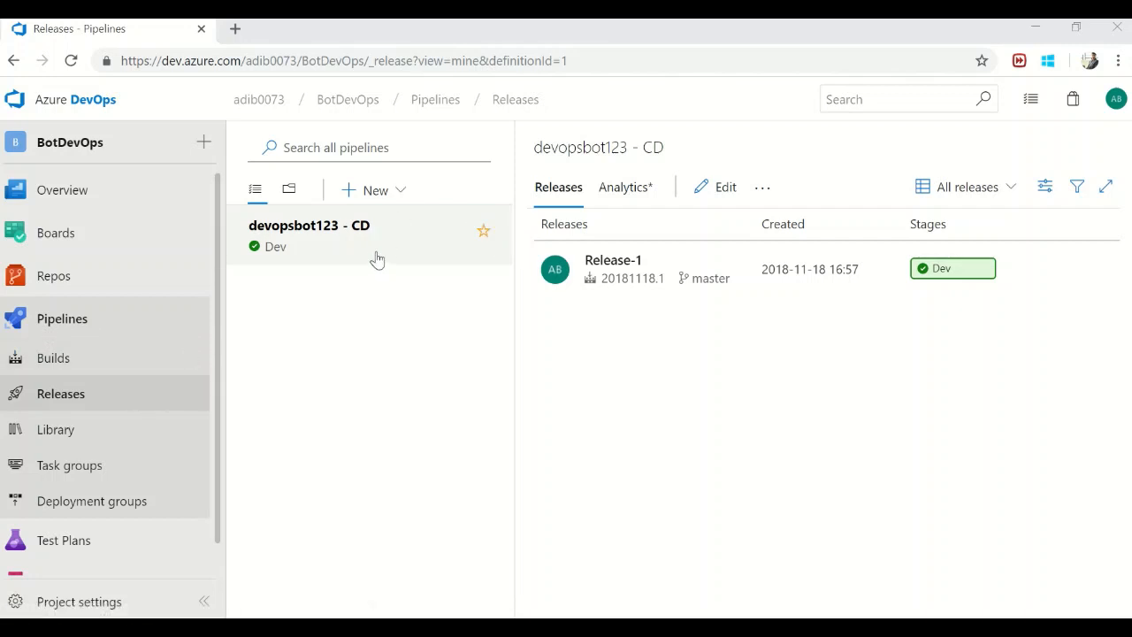
Open the devopsbot123 - CD release pipeline's definition and examine the Drop artifact's source, default version and source alias settings
{"action": "left_click", "coordinate": [695, 188]}
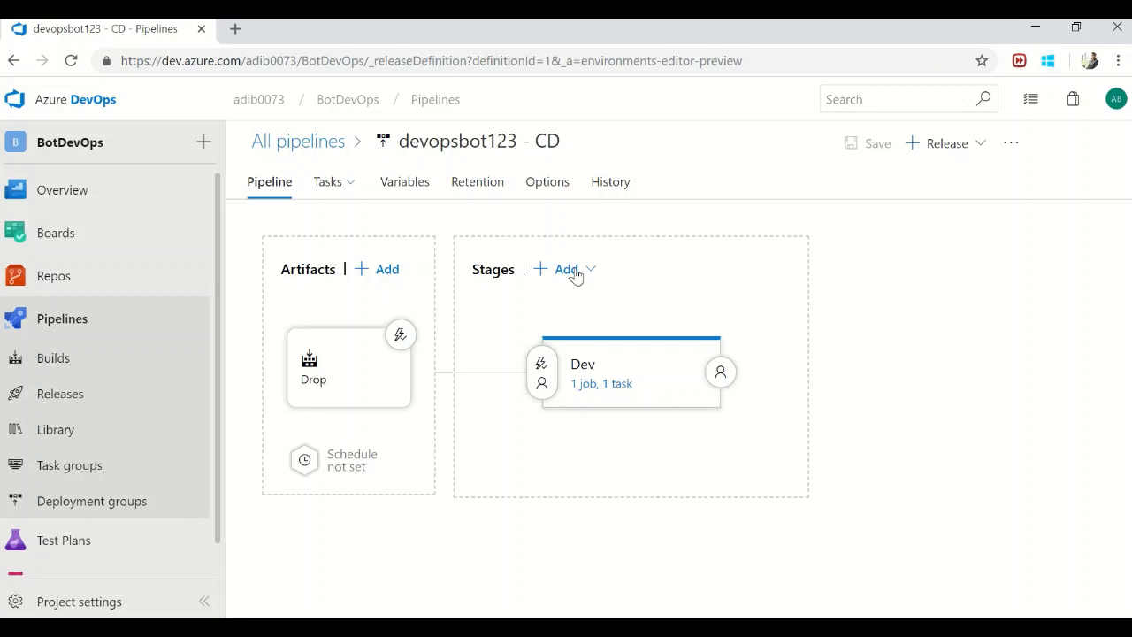
{"action": "left_click", "coordinate": [294, 370]}
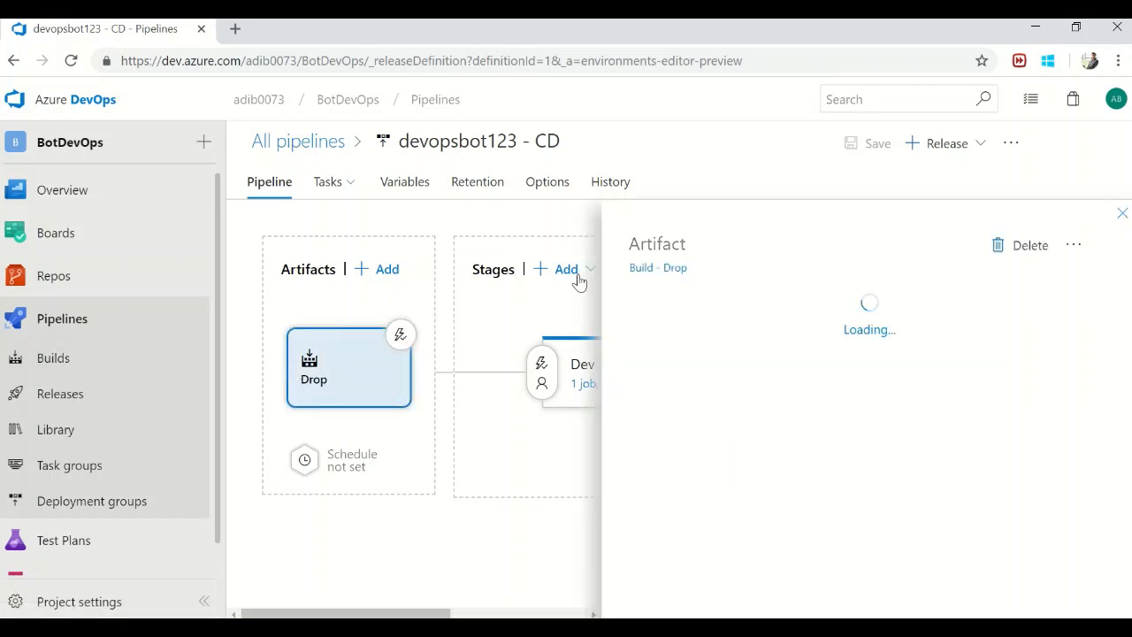
{"action": "left_click_drag", "start_coordinate": [604, 215], "coordinate": [561, 214]}
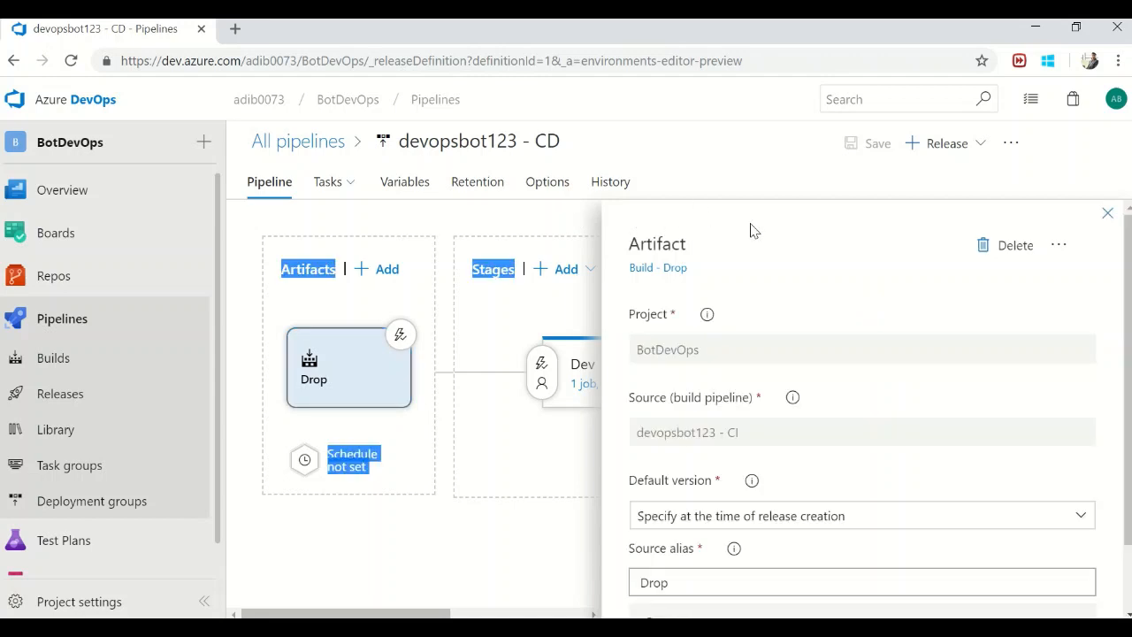
{"action": "left_click_drag", "start_coordinate": [744, 217], "coordinate": [750, 213]}
{"action": "scroll", "coordinate": [879, 271], "scroll_direction": "down", "scroll_amount": 1}
{"action": "scroll", "coordinate": [879, 270], "scroll_direction": "up", "scroll_amount": 1}
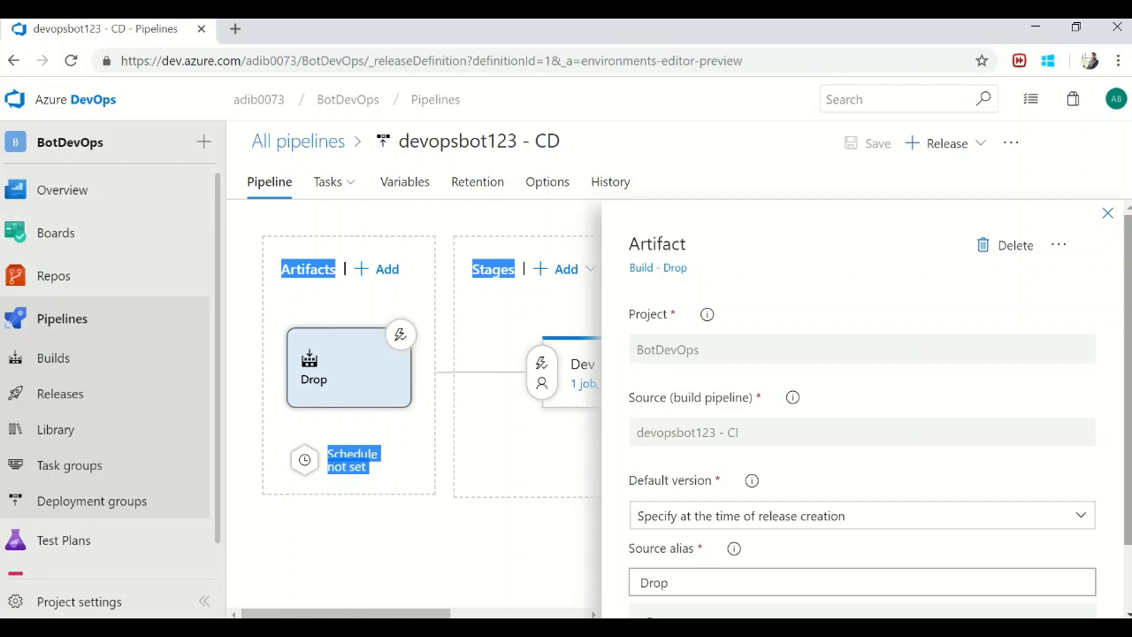
{"action": "scroll", "coordinate": [882, 379], "scroll_direction": "down", "scroll_amount": 2}
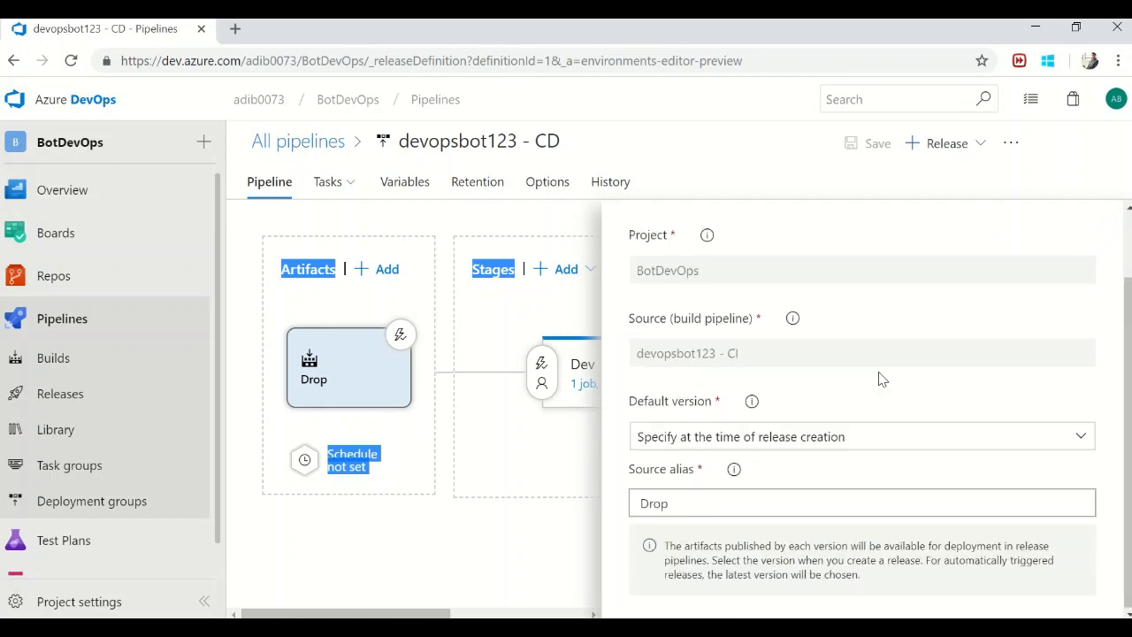
{"action": "left_click", "coordinate": [875, 434]}
{"action": "left_click", "coordinate": [876, 434]}
{"action": "scroll", "coordinate": [879, 359], "scroll_direction": "up", "scroll_amount": 2}
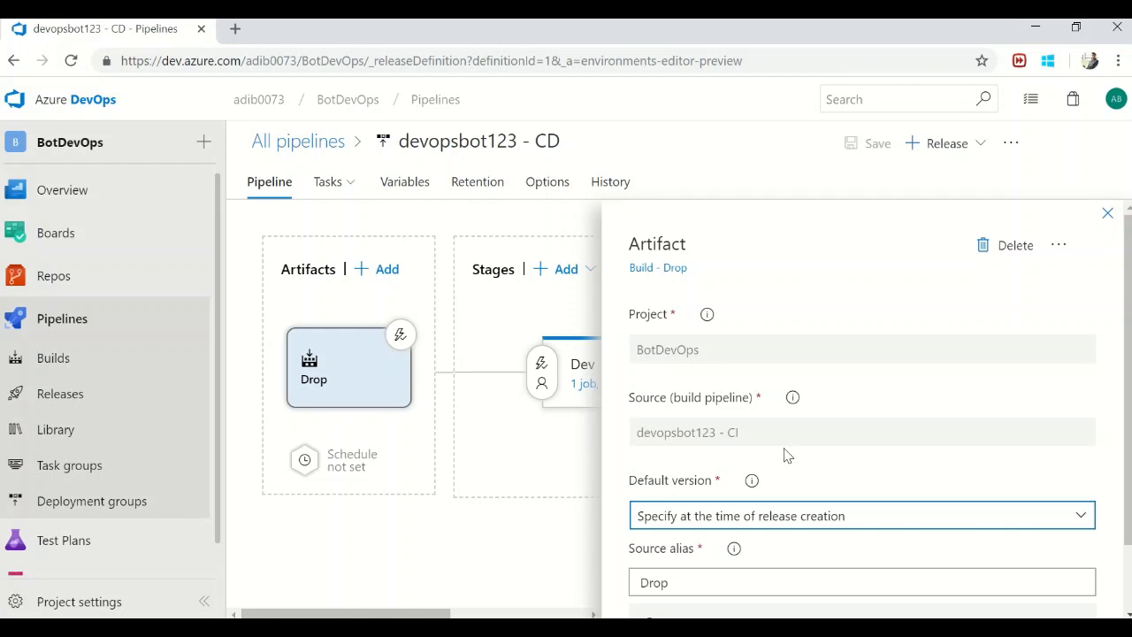
{"action": "scroll", "coordinate": [784, 455], "scroll_direction": "down", "scroll_amount": 1}
{"action": "scroll", "coordinate": [784, 457], "scroll_direction": "up", "scroll_amount": 1}
{"action": "left_click", "coordinate": [793, 399]}
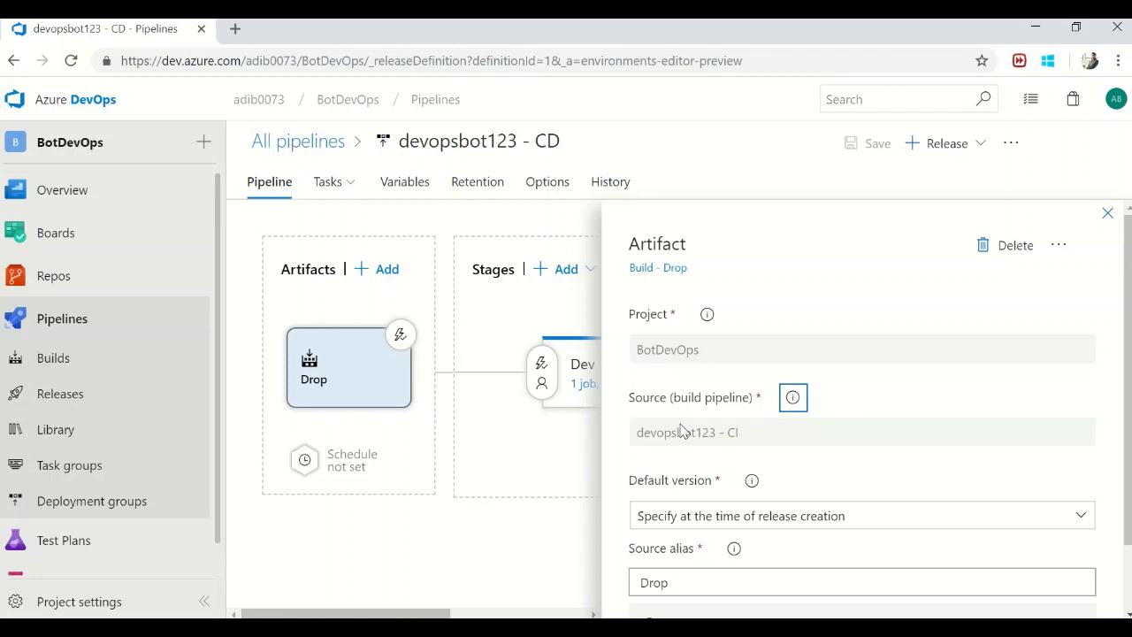
{"action": "scroll", "coordinate": [681, 430], "scroll_direction": "down", "scroll_amount": 2}
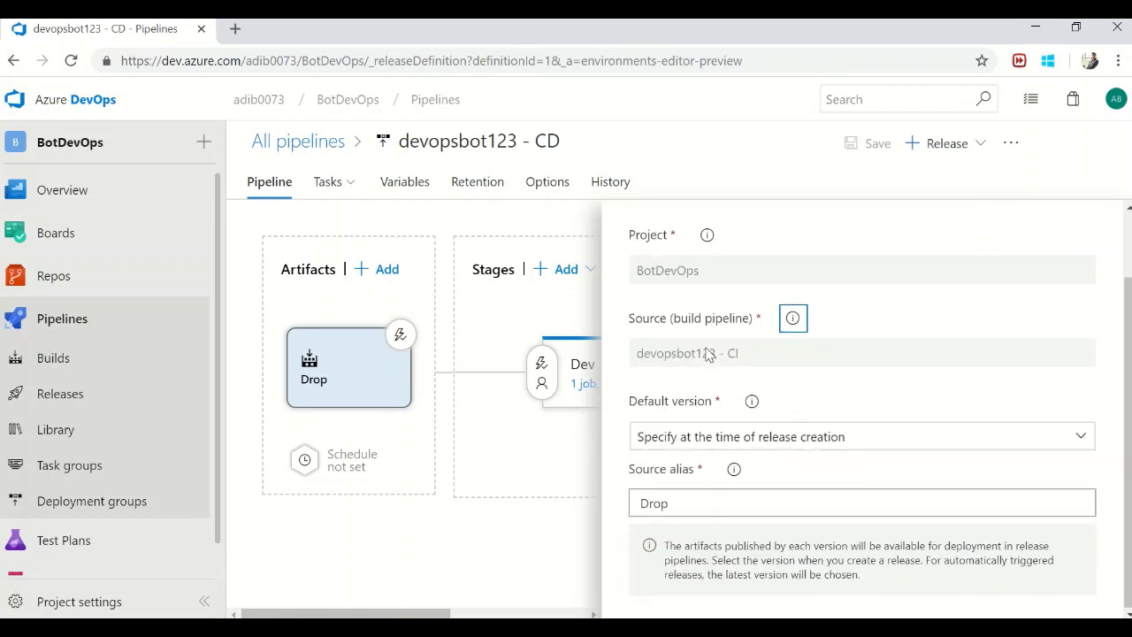
{"action": "scroll", "coordinate": [708, 354], "scroll_direction": "up", "scroll_amount": 2}
{"action": "scroll", "coordinate": [708, 354], "scroll_direction": "down", "scroll_amount": 2}
{"action": "mouse_move", "coordinate": [563, 21]}
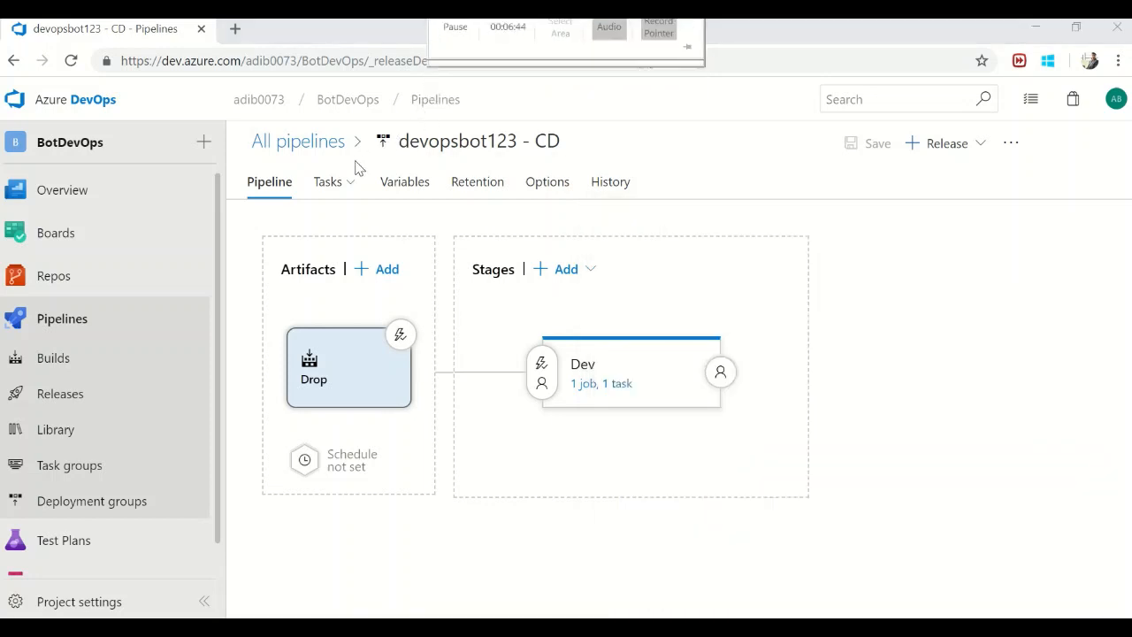
Examine the settings of the Deploy Azure App Service task in the Dev stage of the release pipeline
{"action": "left_click", "coordinate": [332, 182]}
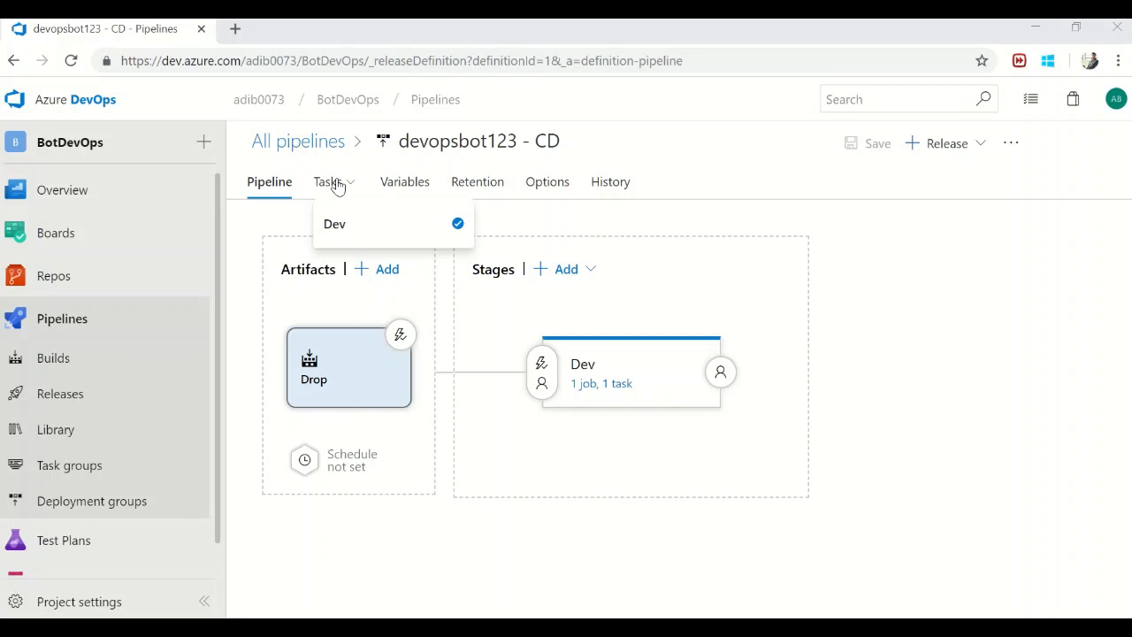
{"action": "left_click", "coordinate": [337, 186]}
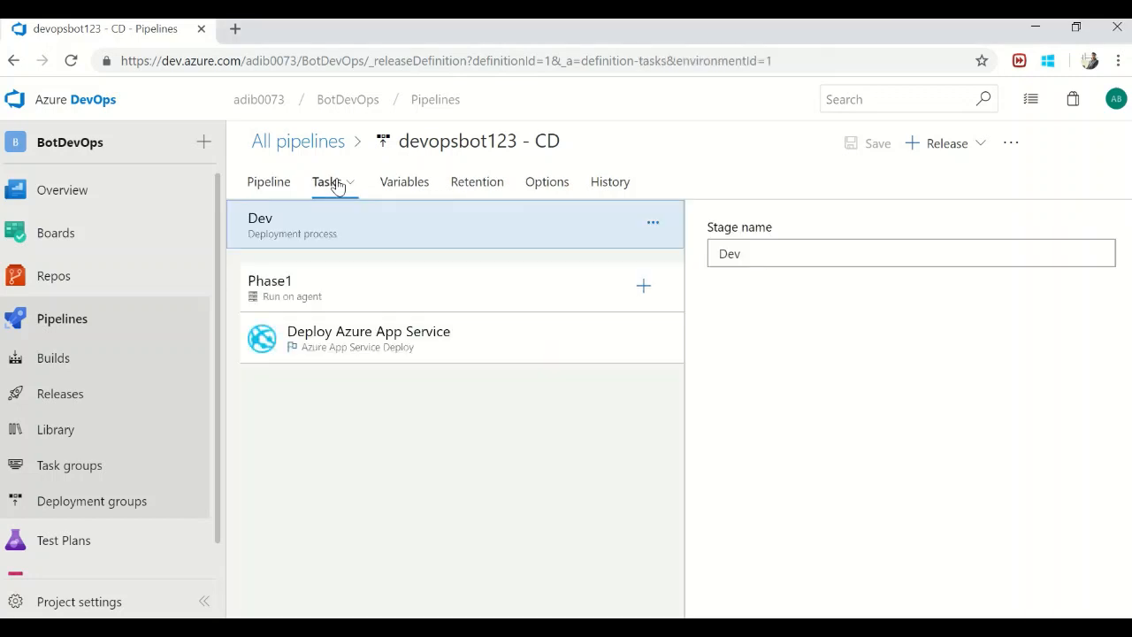
{"action": "left_click", "coordinate": [438, 341]}
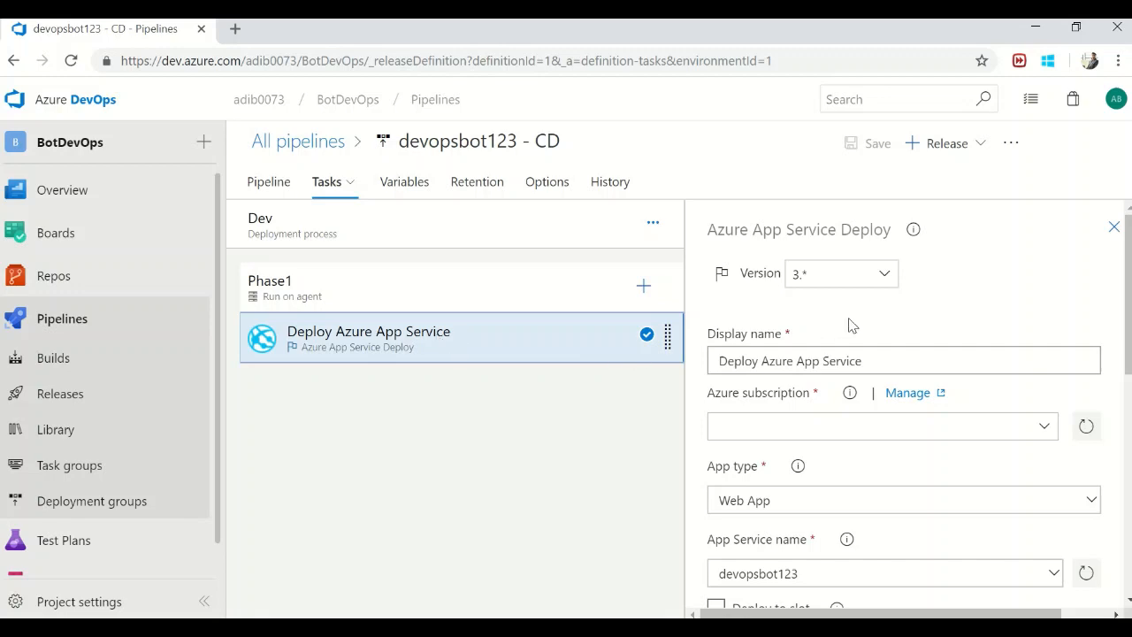
{"action": "scroll", "coordinate": [953, 327], "scroll_direction": "down", "scroll_amount": 1}
{"action": "scroll", "coordinate": [953, 327], "scroll_direction": "down", "scroll_amount": 4}
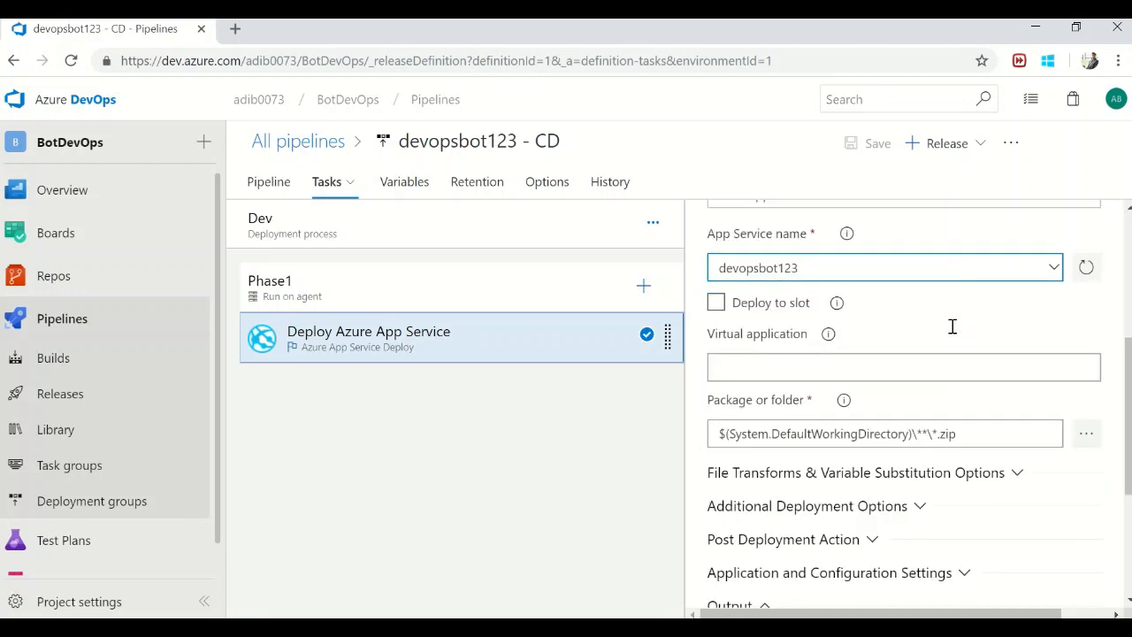
{"action": "scroll", "coordinate": [953, 332], "scroll_direction": "down", "scroll_amount": 1}
{"action": "scroll", "coordinate": [952, 332], "scroll_direction": "up", "scroll_amount": 6}
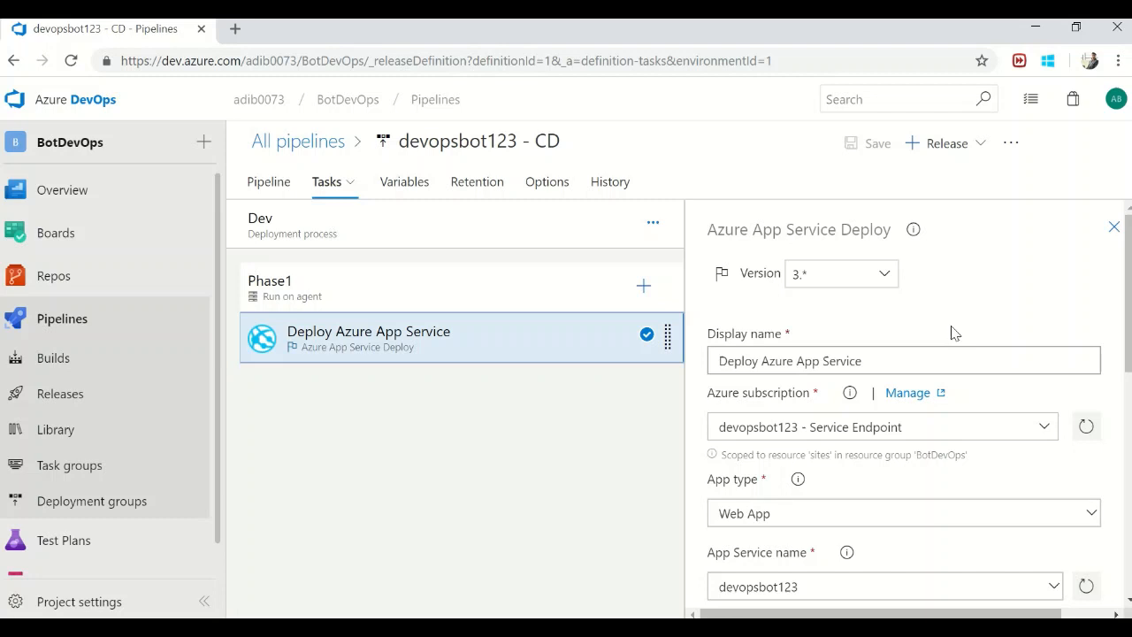
{"action": "scroll", "coordinate": [1006, 356], "scroll_direction": "down", "scroll_amount": 2}
{"action": "scroll", "coordinate": [1008, 358], "scroll_direction": "down", "scroll_amount": 1}
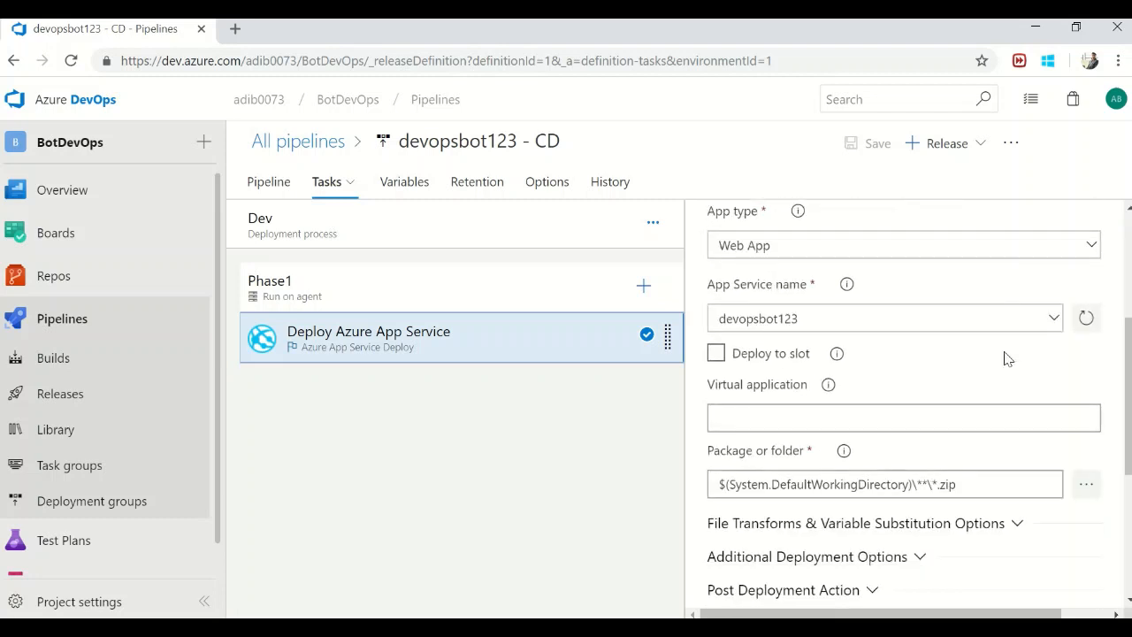
{"action": "scroll", "coordinate": [1006, 356], "scroll_direction": "down", "scroll_amount": 2}
{"action": "scroll", "coordinate": [1003, 359], "scroll_direction": "up", "scroll_amount": 5}
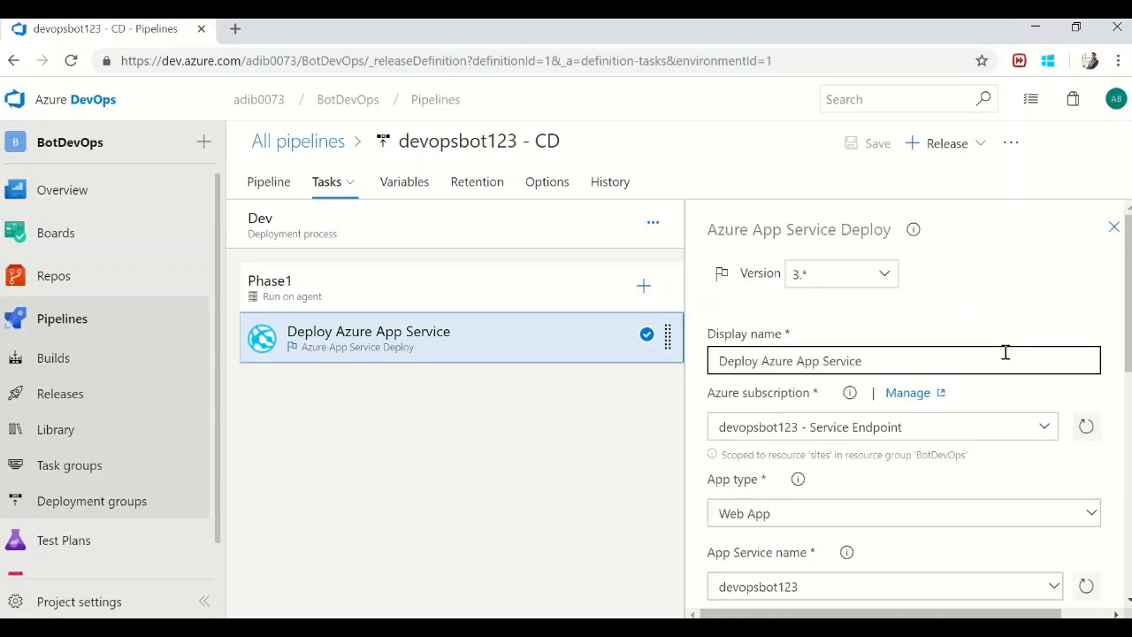
{"action": "scroll", "coordinate": [1003, 356], "scroll_direction": "down", "scroll_amount": 1}
{"action": "scroll", "coordinate": [1004, 356], "scroll_direction": "down", "scroll_amount": 1}
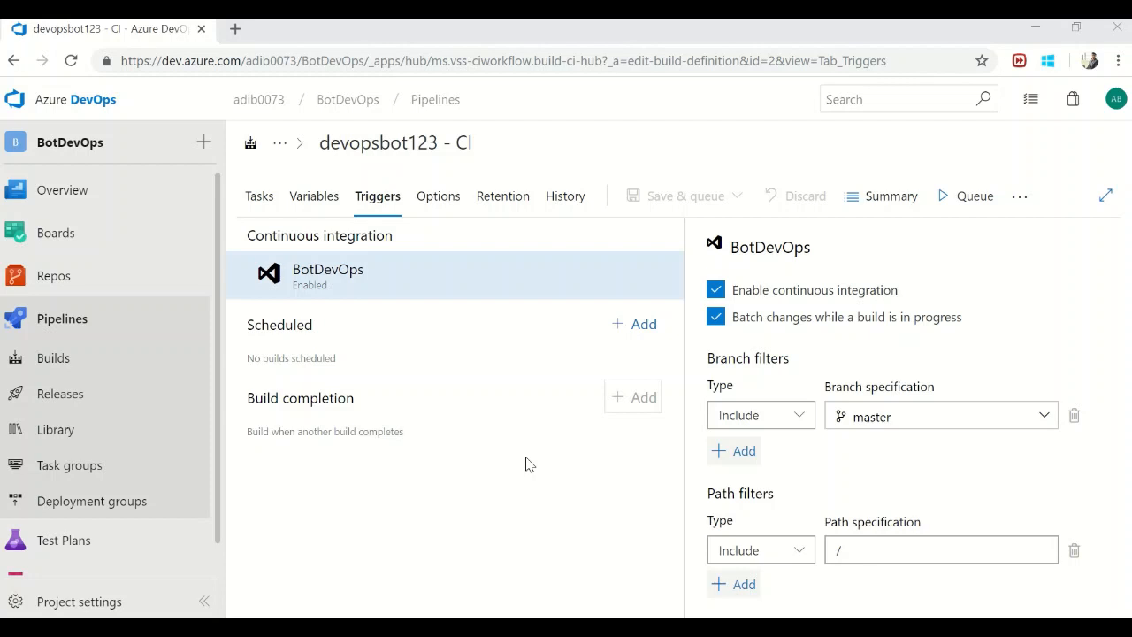
{"action": "mouse_move", "coordinate": [515, 26]}
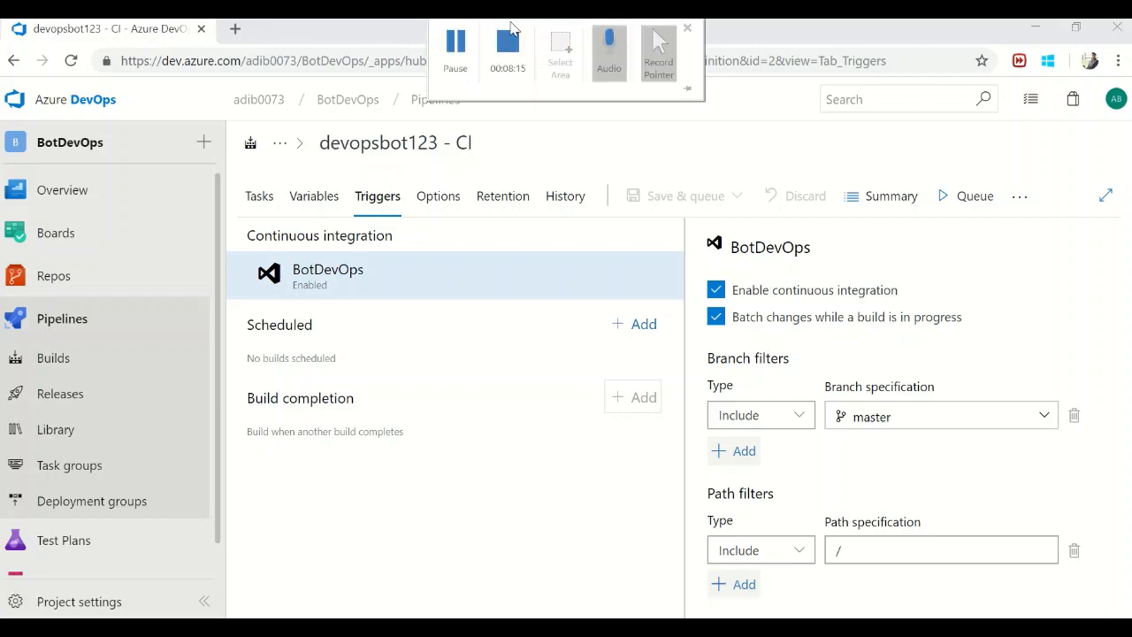
{"action": "left_click", "coordinate": [455, 42]}
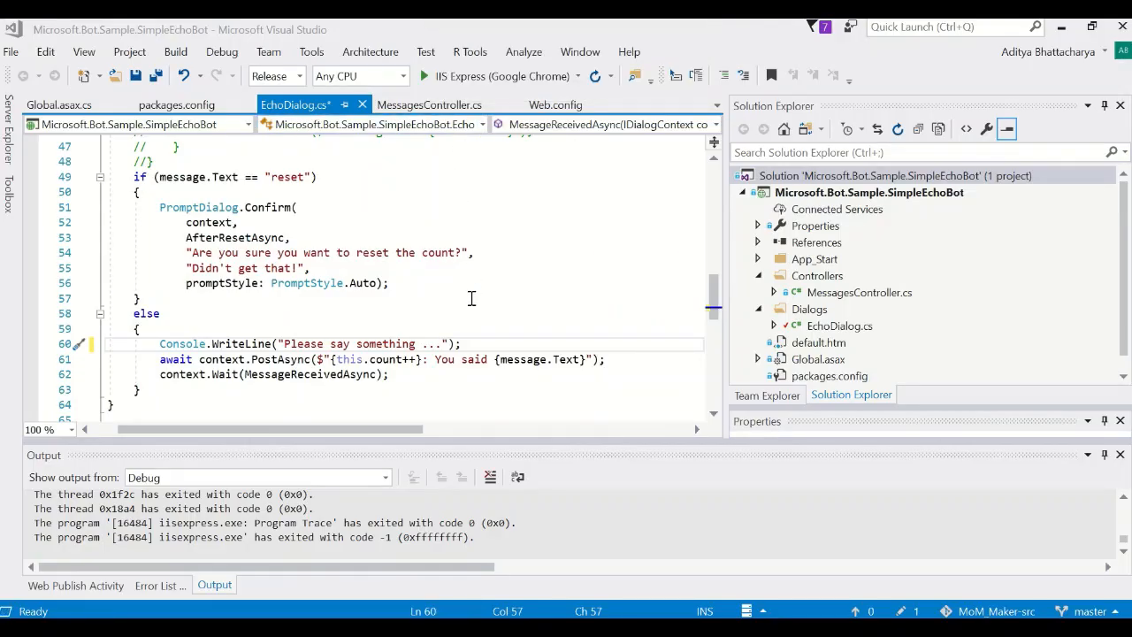
Change the Console.WriteLine message on line 60 of EchoDialog.cs to "Please say something right now ..." and save the file
{"action": "left_click", "coordinate": [418, 349]}
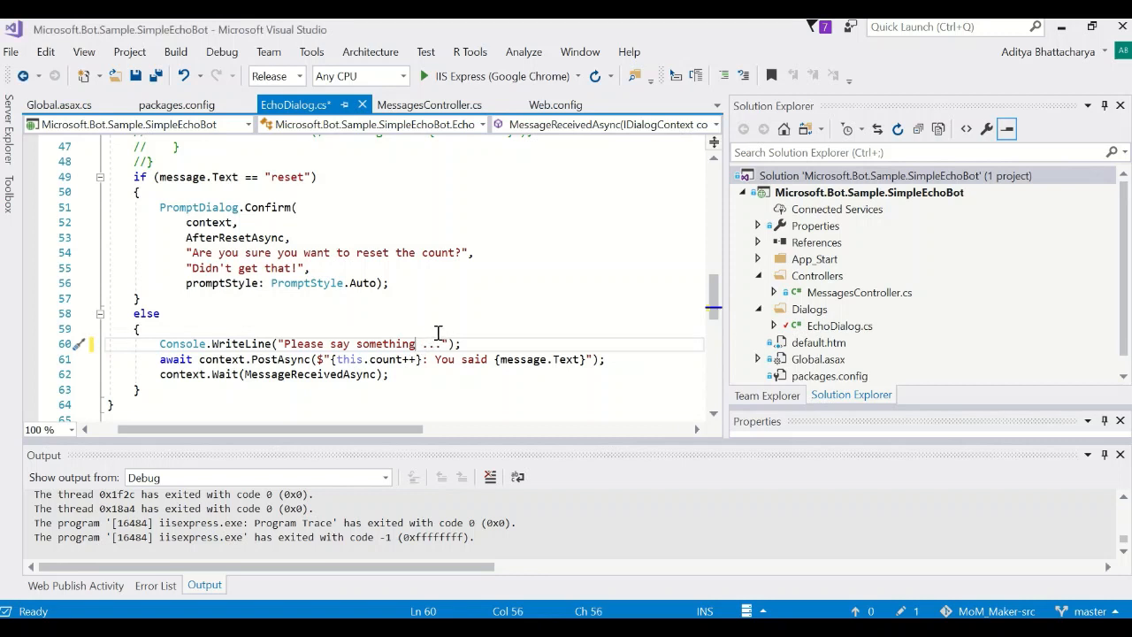
{"action": "type", "text": "right now"}
{"action": "key", "text": "ctrl+s"}
Commit all of the solution's changes to master with the message "Commit 2", and push the outgoing commit to the server
{"action": "right_click", "coordinate": [889, 181]}
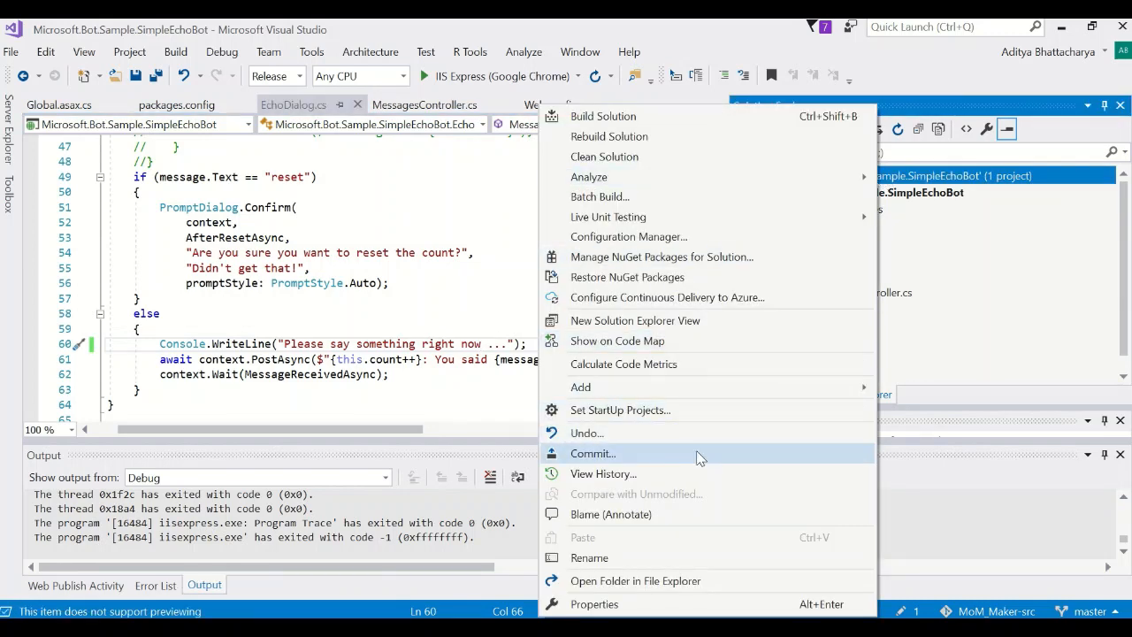
{"action": "left_click", "coordinate": [699, 457]}
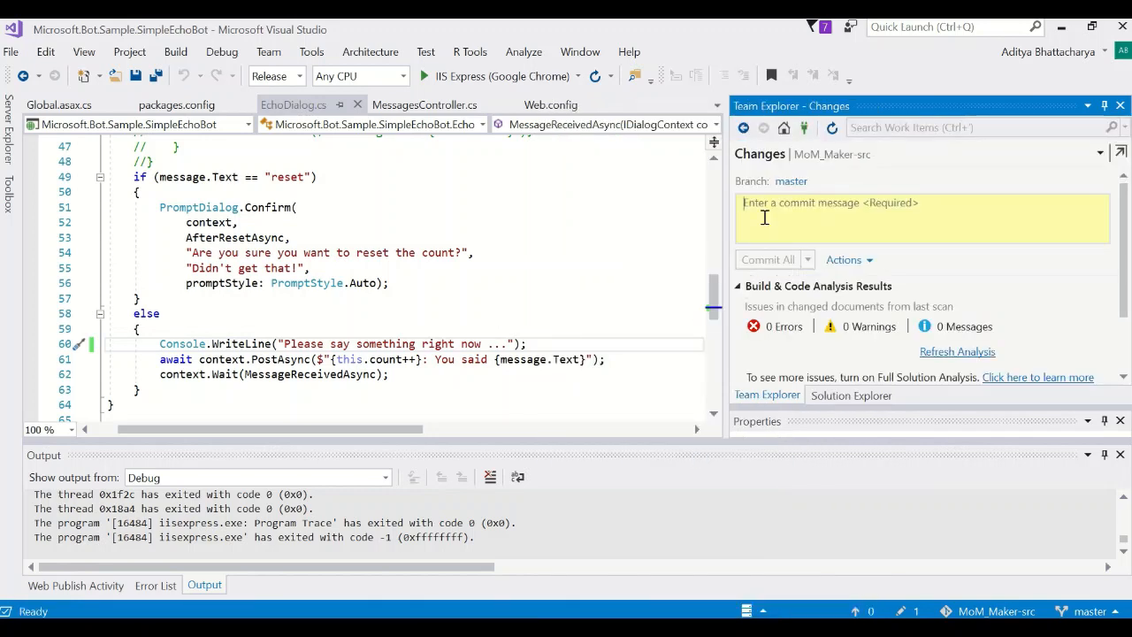
{"action": "type", "text": "Commi"}
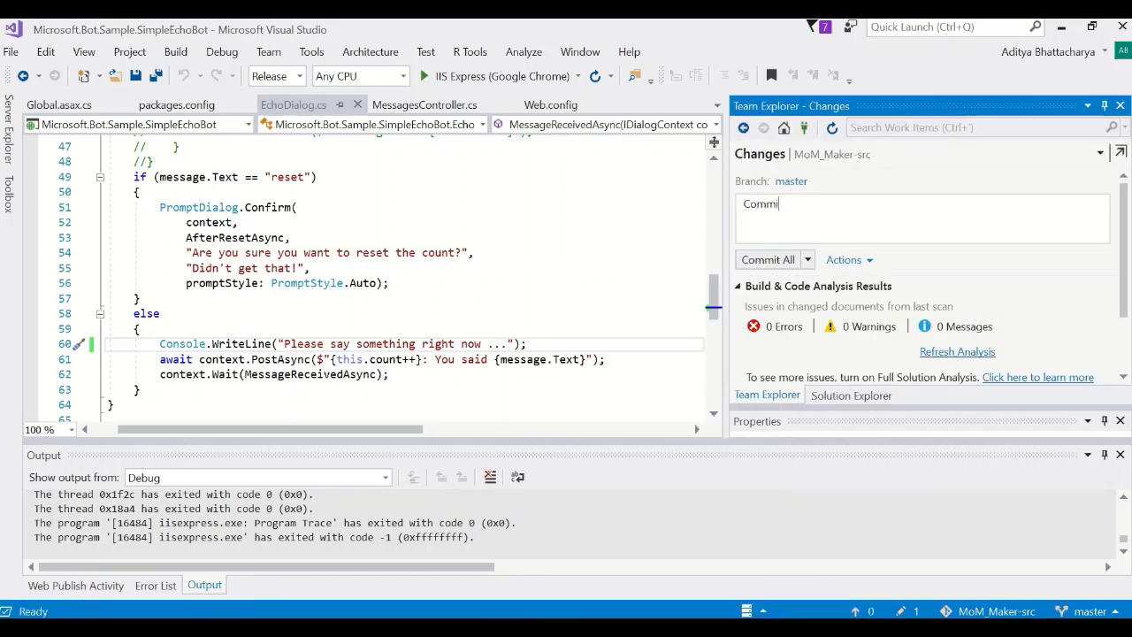
{"action": "type", "text": "t 2"}
{"action": "key", "text": "ctrl+a"}
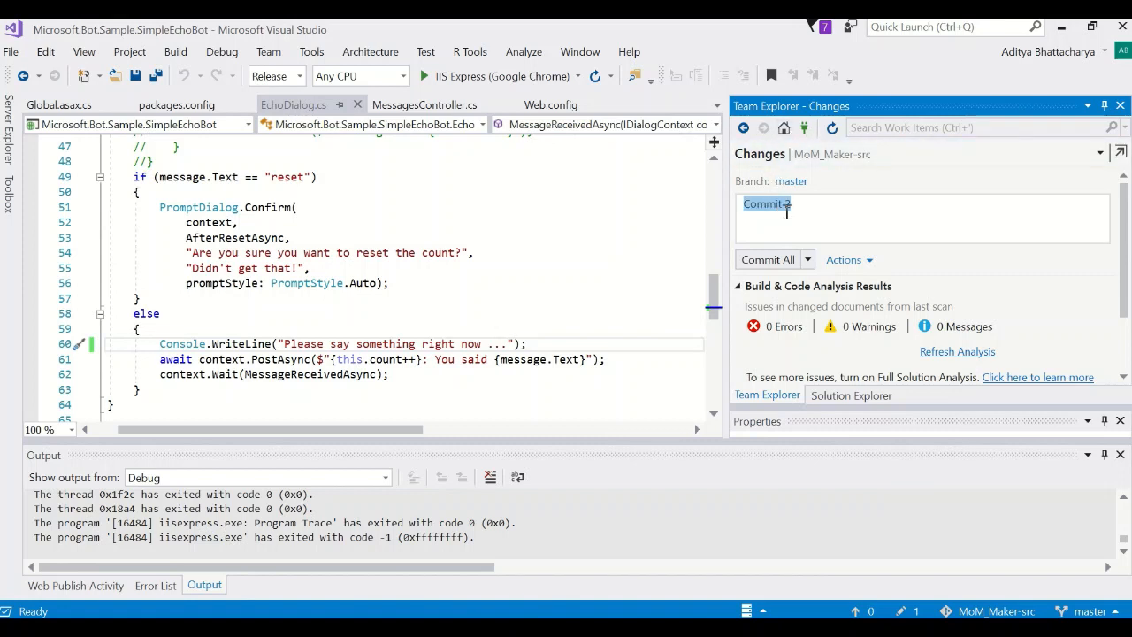
{"action": "left_click", "coordinate": [769, 261]}
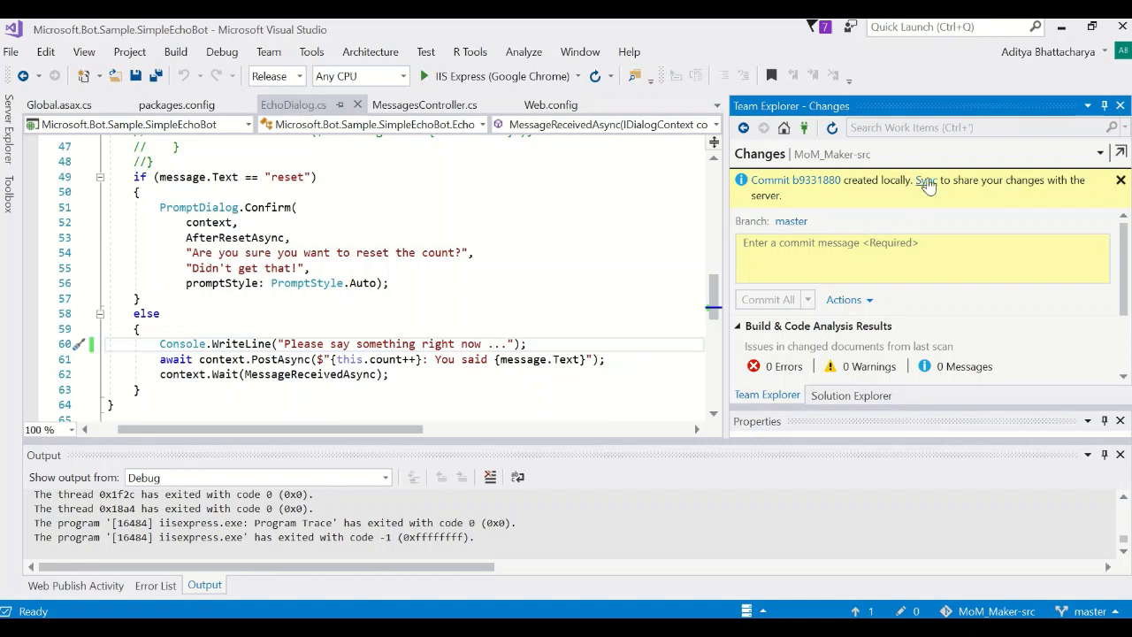
{"action": "left_click", "coordinate": [926, 181]}
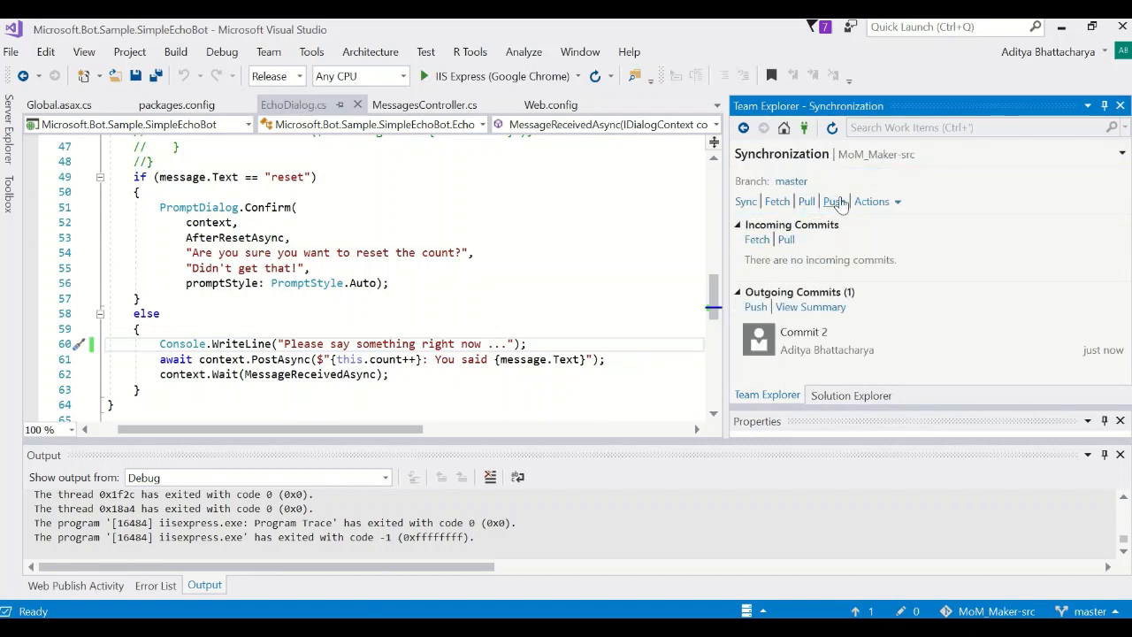
{"action": "left_click", "coordinate": [835, 202]}
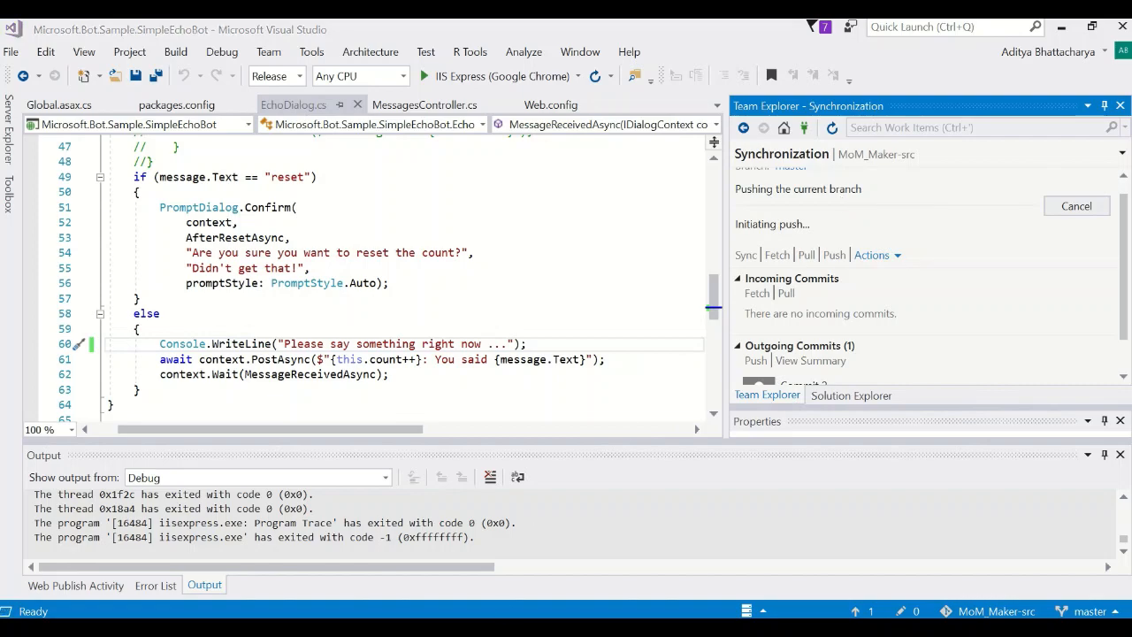
Switch to the BotDevOps project in the browser and check the devopsbot123 - CI build history for the pushed commit
{"action": "key", "text": "alt+Tab"}
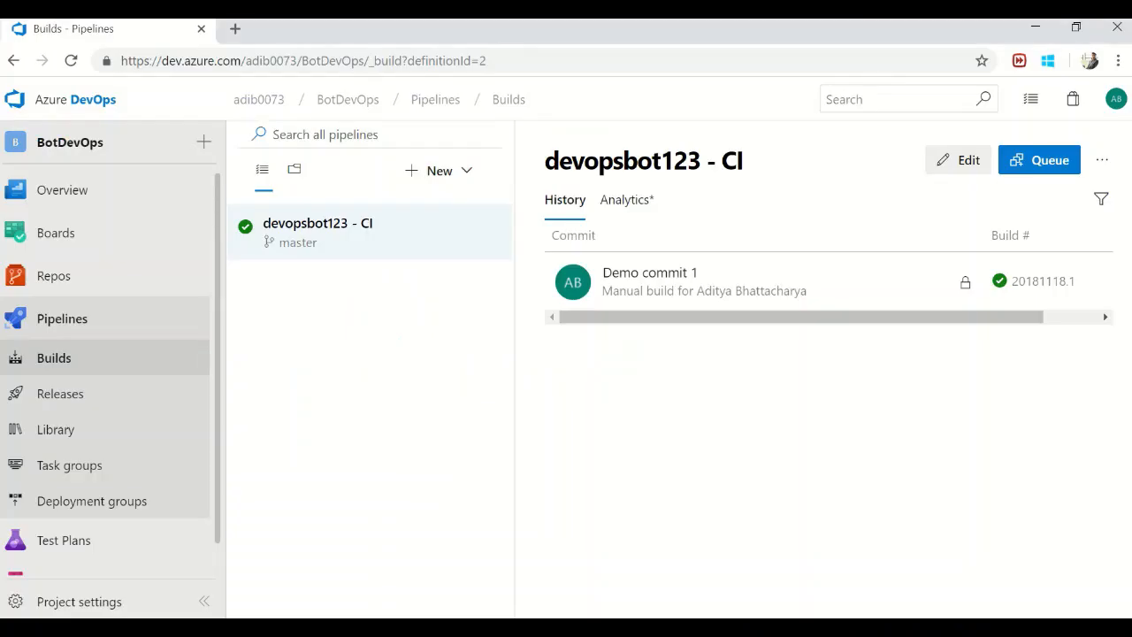
{"action": "left_click", "coordinate": [127, 360]}
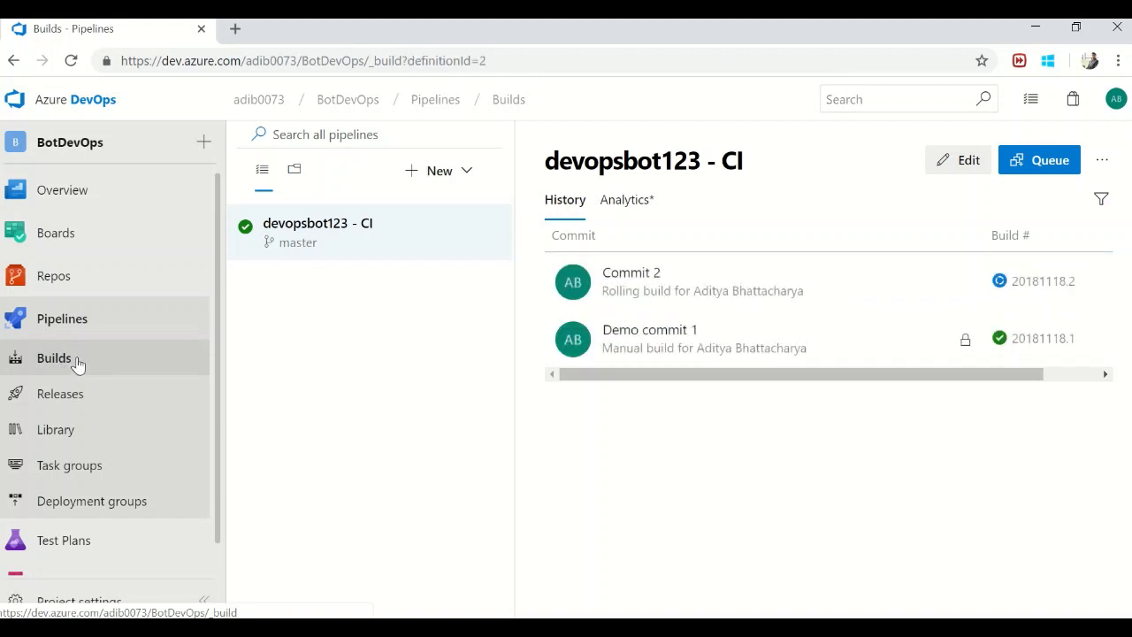
{"action": "left_click", "coordinate": [77, 360]}
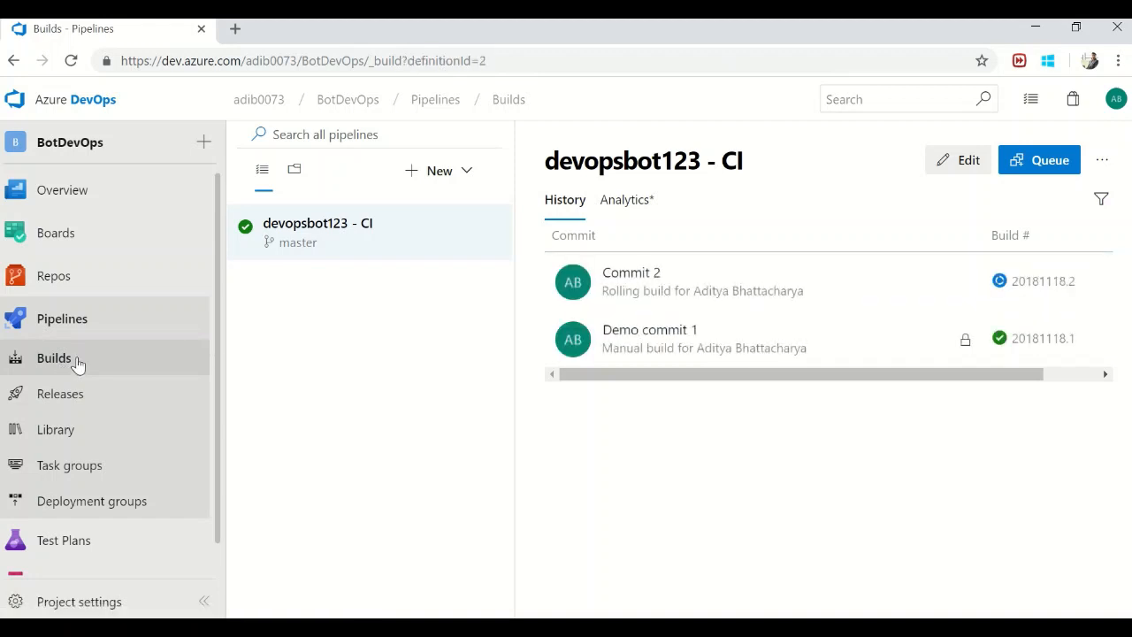
Check the devopsbot123 - CD pipeline's releases and its artifact and stage definition for a release from the new build
{"action": "left_click", "coordinate": [68, 416]}
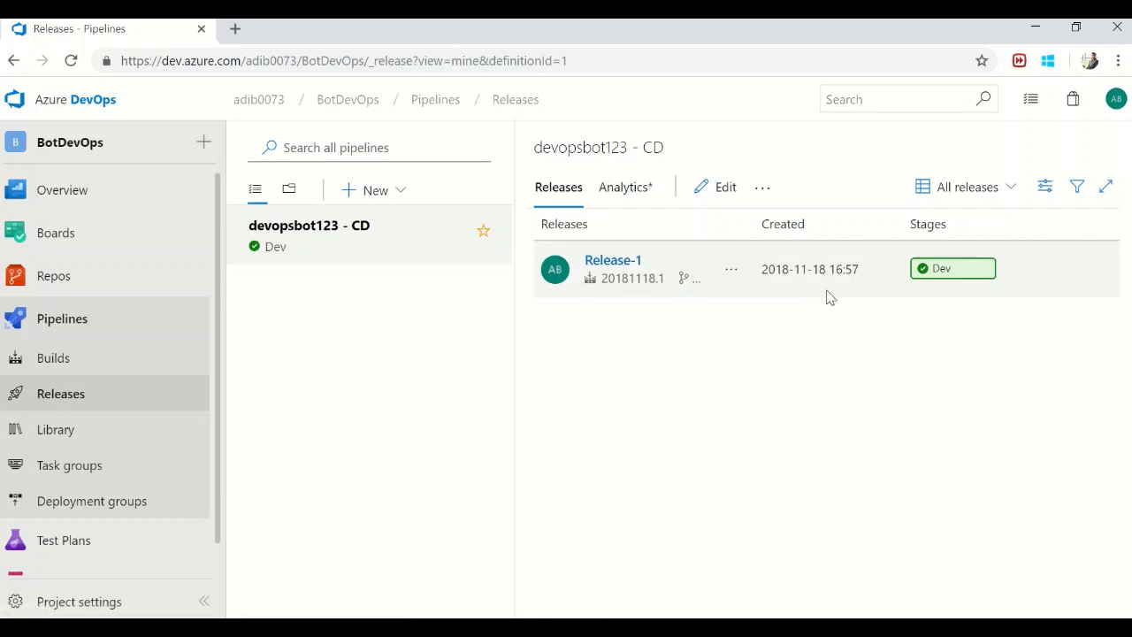
{"action": "left_click", "coordinate": [726, 188]}
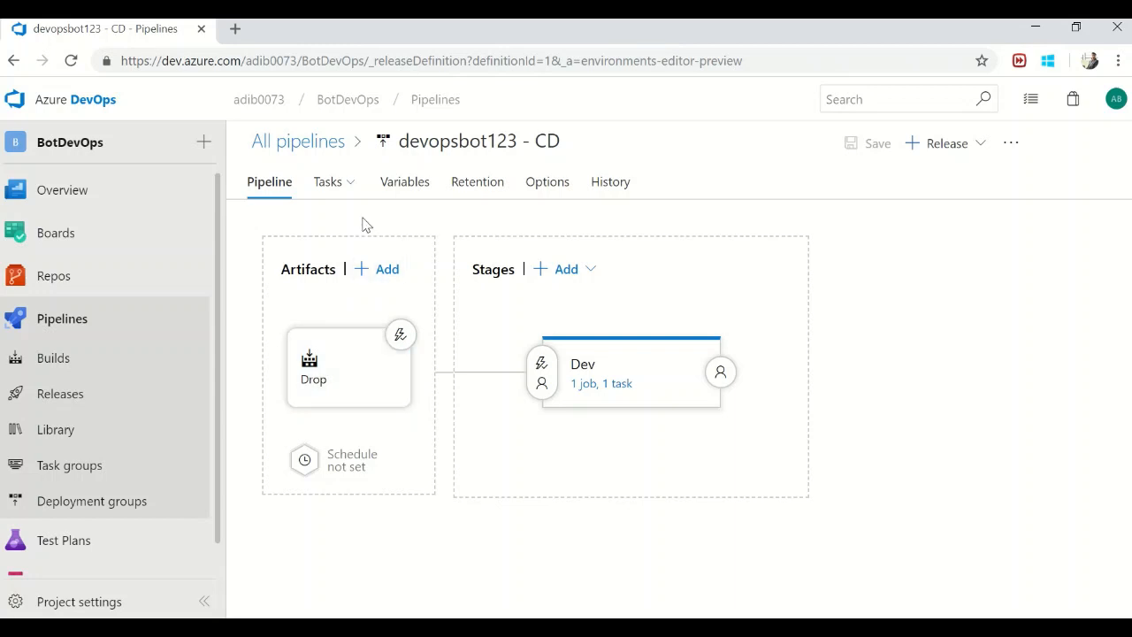
{"action": "left_click", "coordinate": [71, 396]}
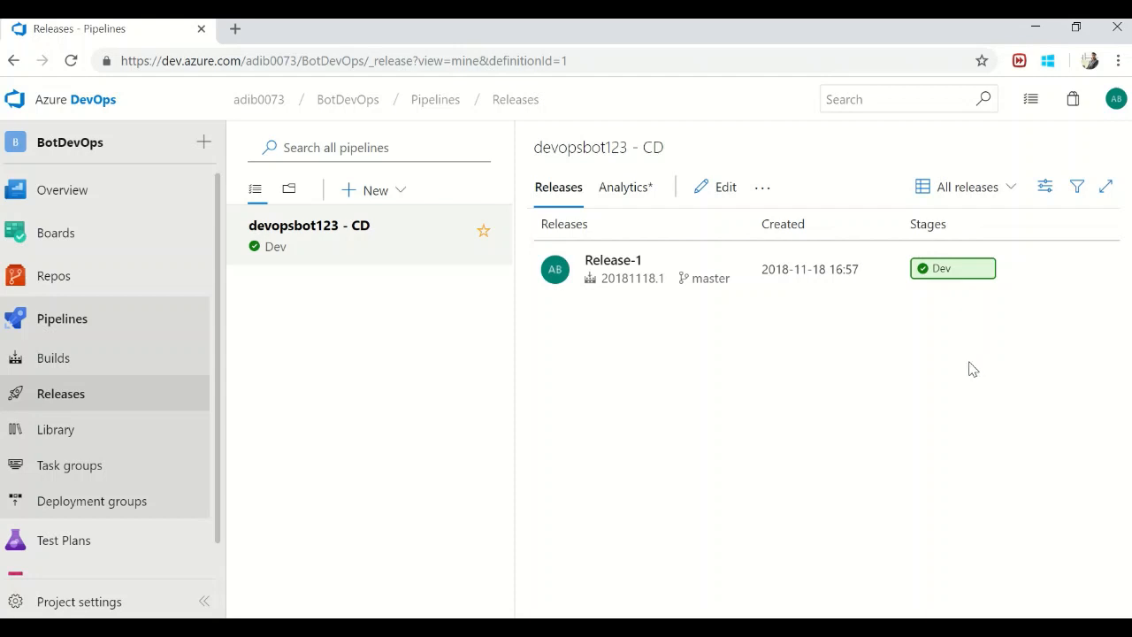
{"action": "mouse_move", "coordinate": [595, 24]}
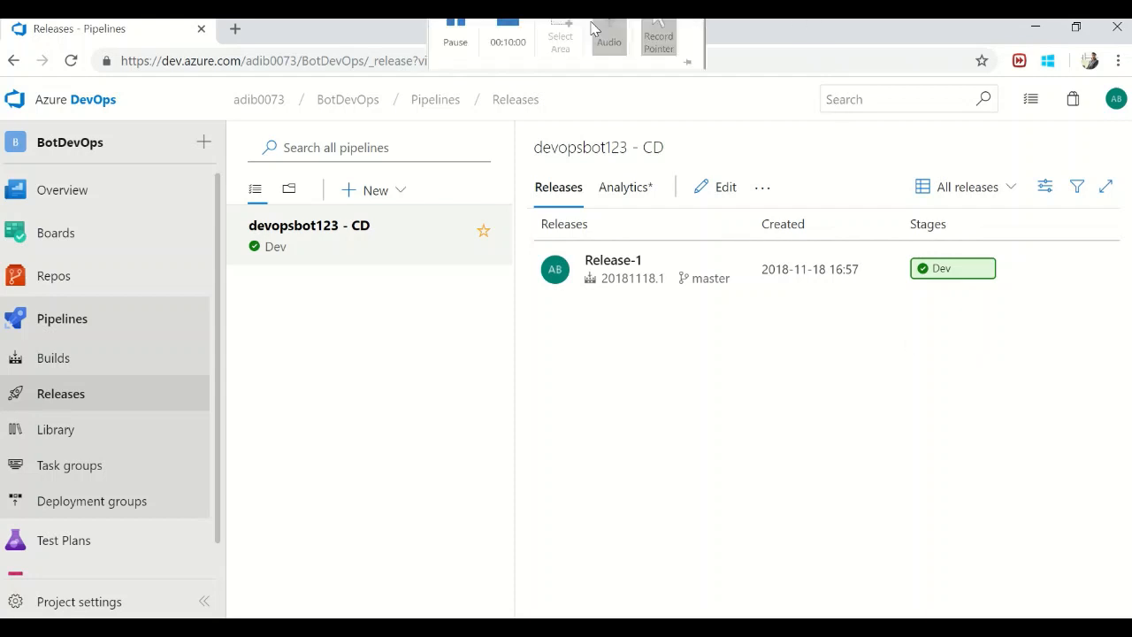
{"action": "left_click", "coordinate": [458, 71]}
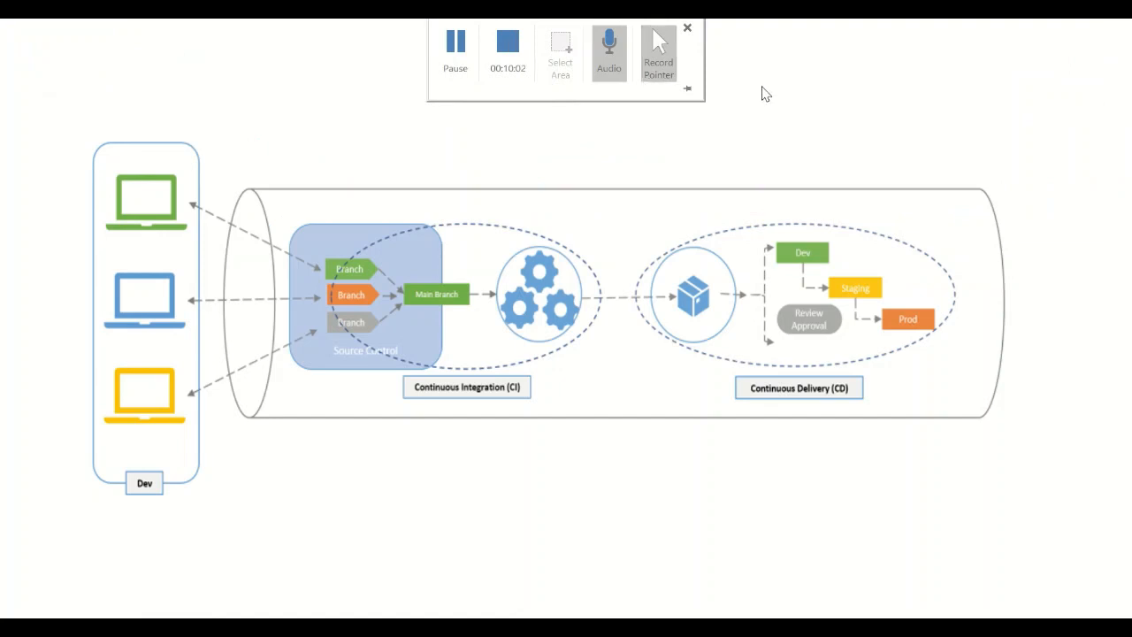